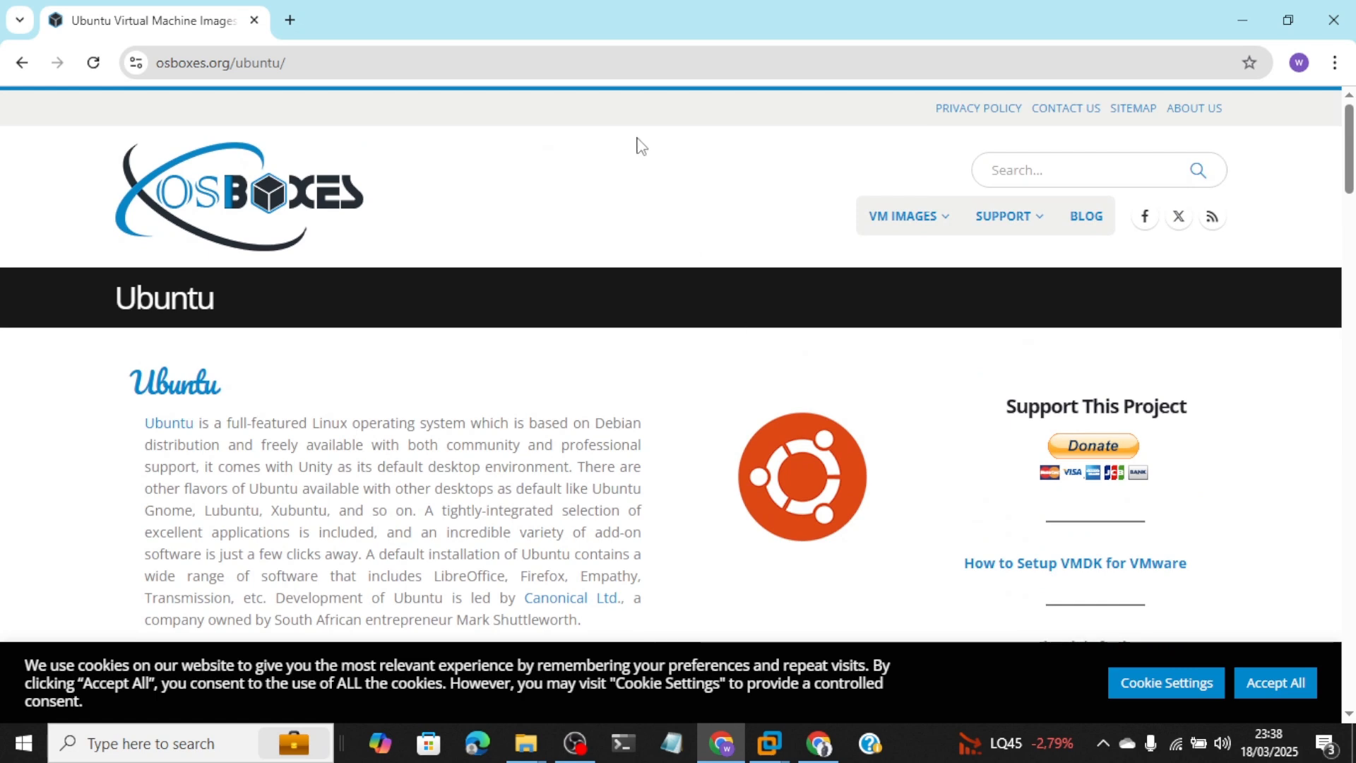
pyautogui.click(567, 64)
pyautogui.click(546, 66)
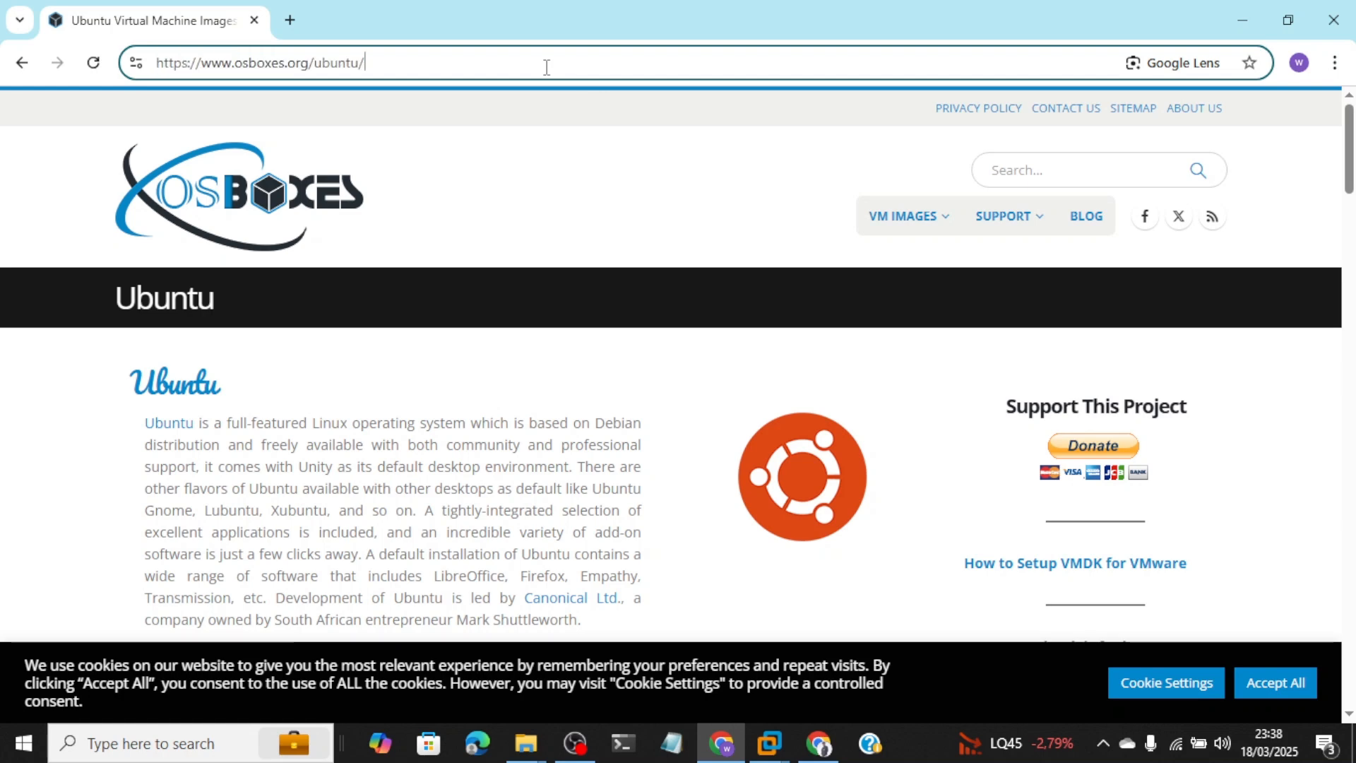
pyautogui.moveTo(424, 63); pyautogui.dragTo(157, 41)
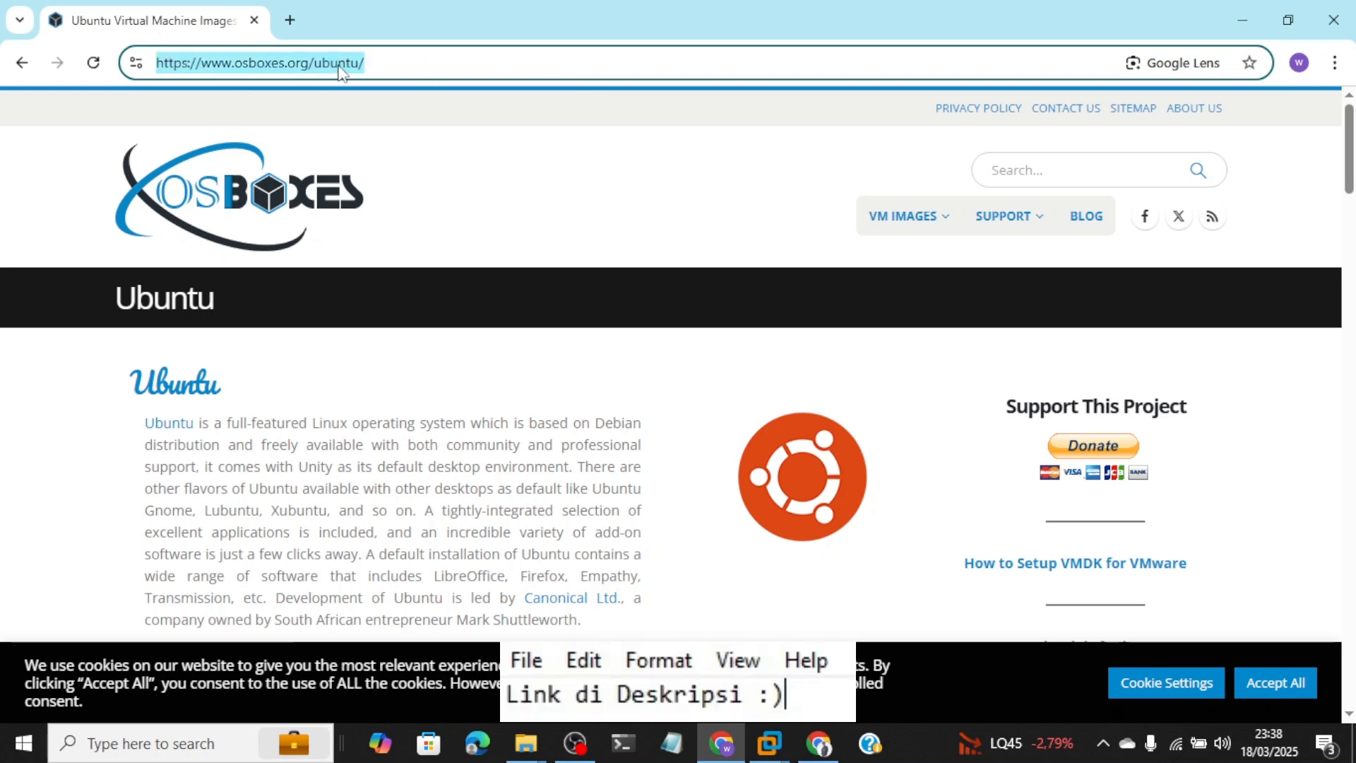
pyautogui.click(431, 60)
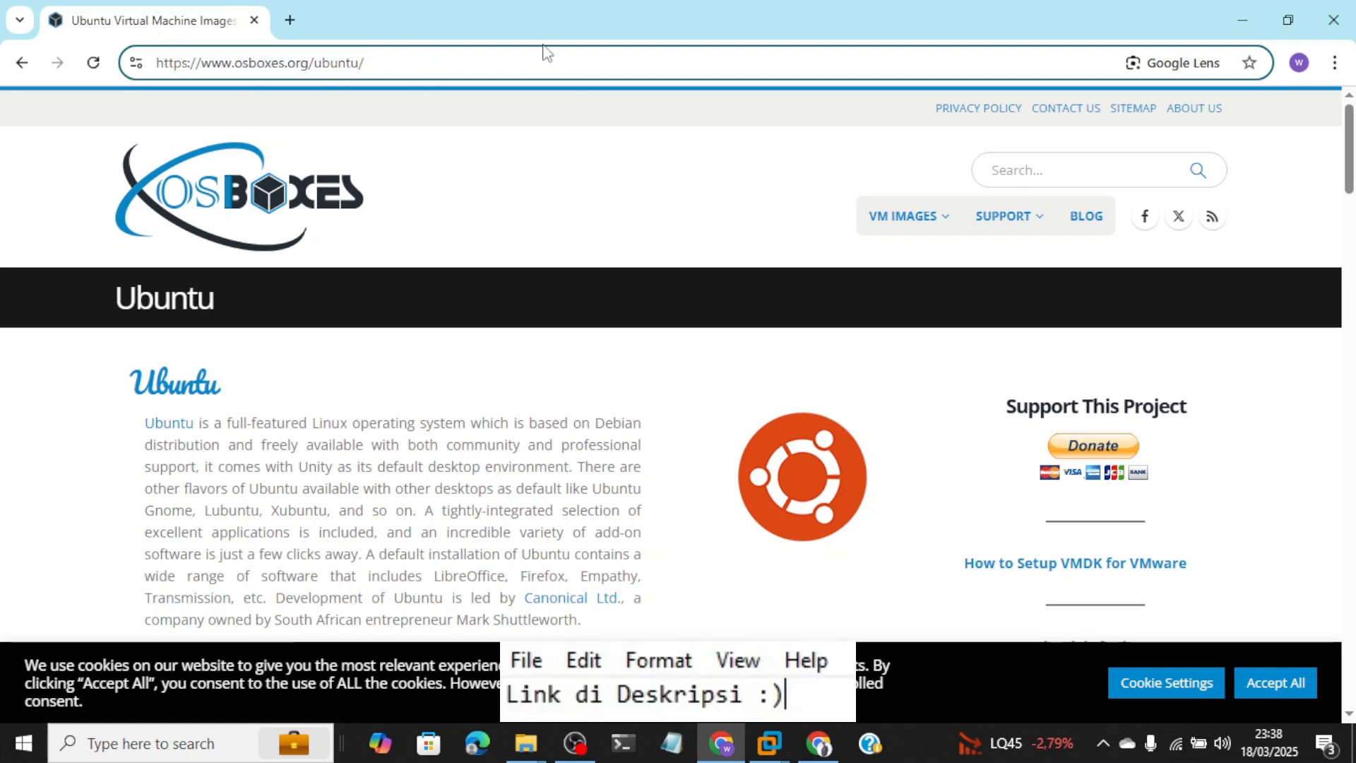
pyautogui.press('BackSpace')
pyautogui.press('BackSpace')
pyautogui.press('BackSpace')
pyautogui.press('BackSpace')
pyautogui.press('BackSpace')
pyautogui.press('BackSpace')
pyautogui.press('BackSpace')
pyautogui.press('Return')
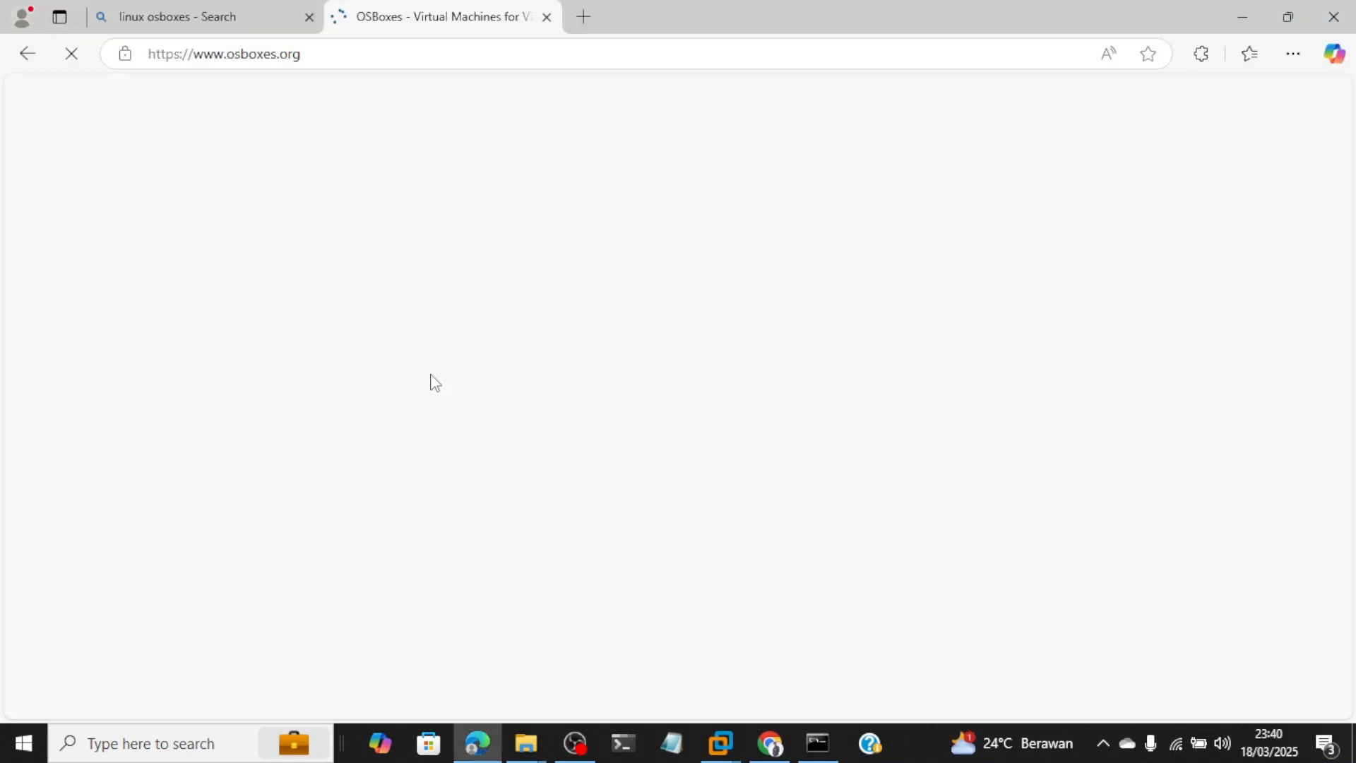
# Step: Close the Chrome window and dismiss the donation pop-up on the OSBoxes home page in Edge
pyautogui.scroll(-1, 540, 419)
pyautogui.scroll(-8, 541, 418)
pyautogui.scroll(9, 540, 418)
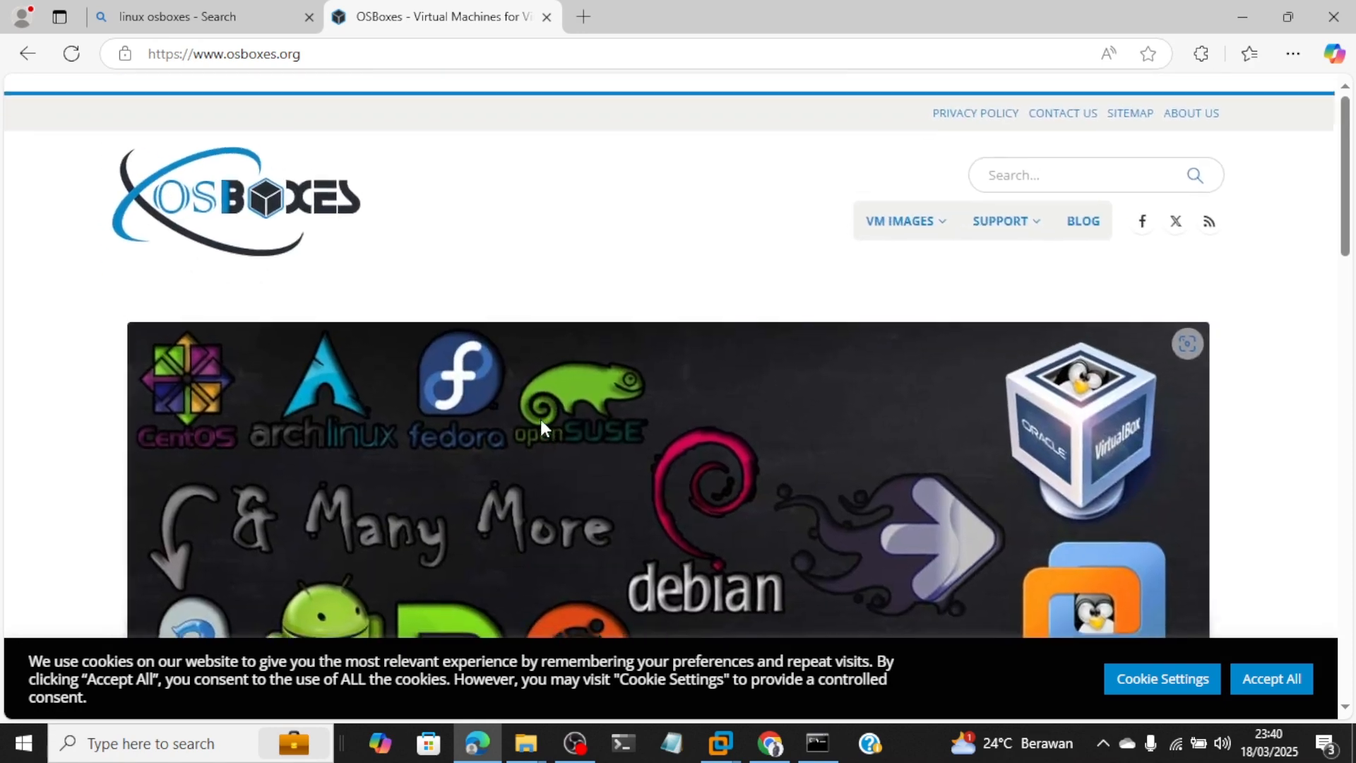
pyautogui.rightClick(770, 743)
pyautogui.click(753, 702)
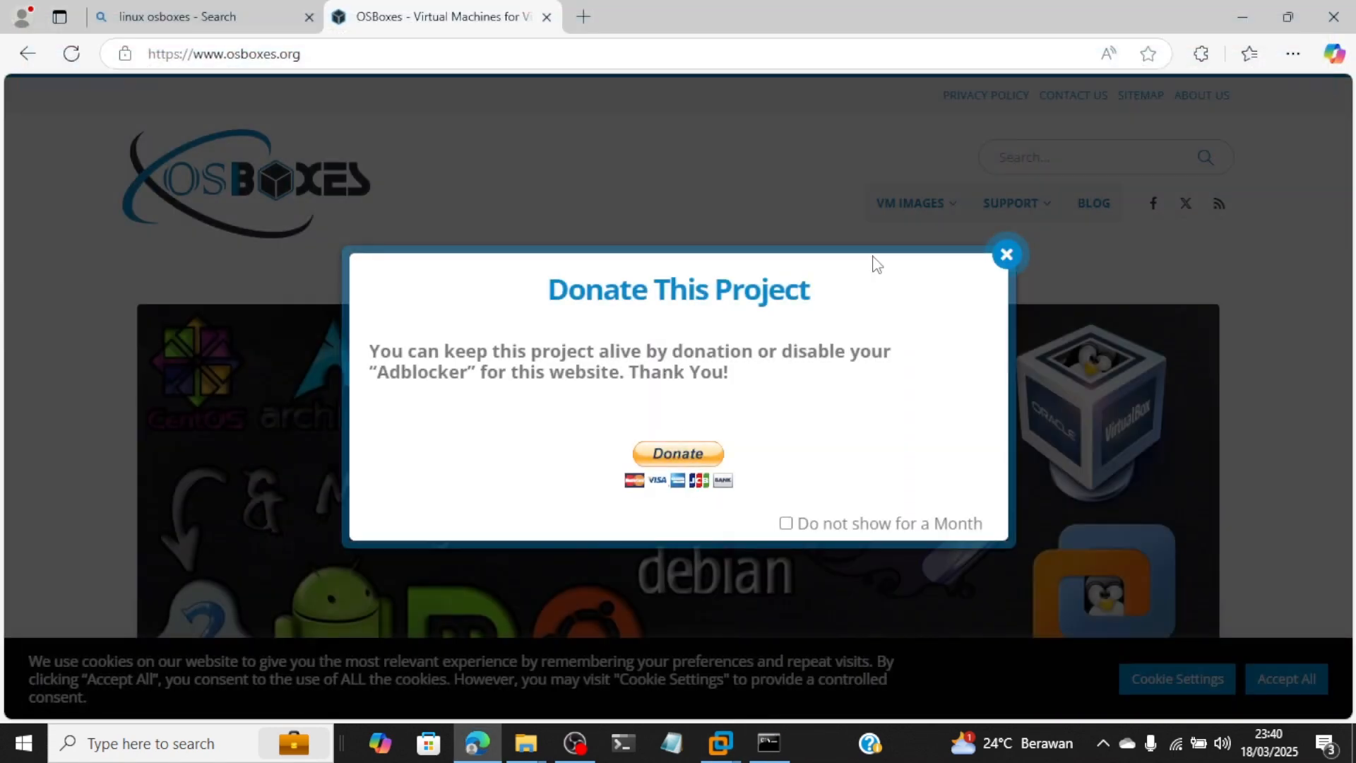
pyautogui.click(1010, 258)
# Step: Look through the OSBoxes home page, including its virtualization software overview and latest image releases
pyautogui.scroll(-10, 841, 414)
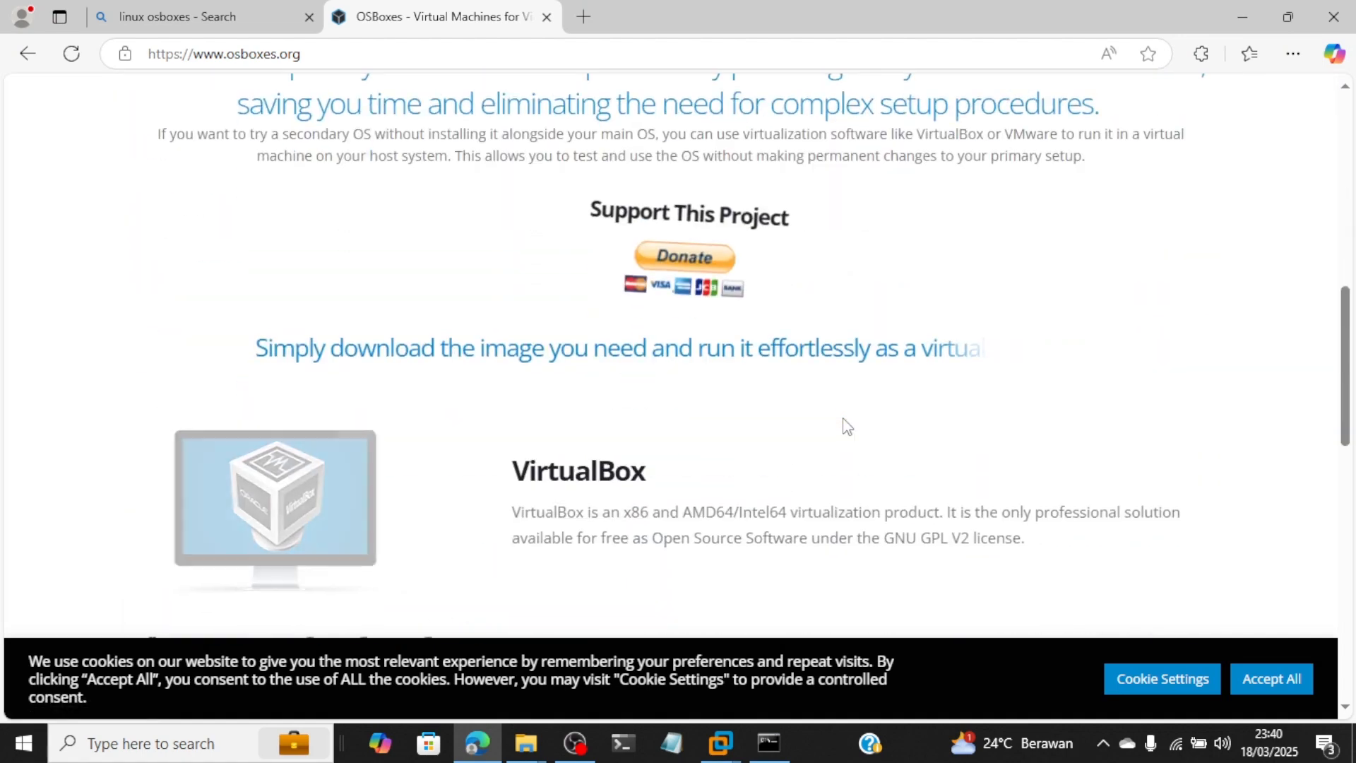
pyautogui.scroll(-5, 846, 426)
pyautogui.scroll(2, 845, 426)
pyautogui.scroll(-15, 845, 427)
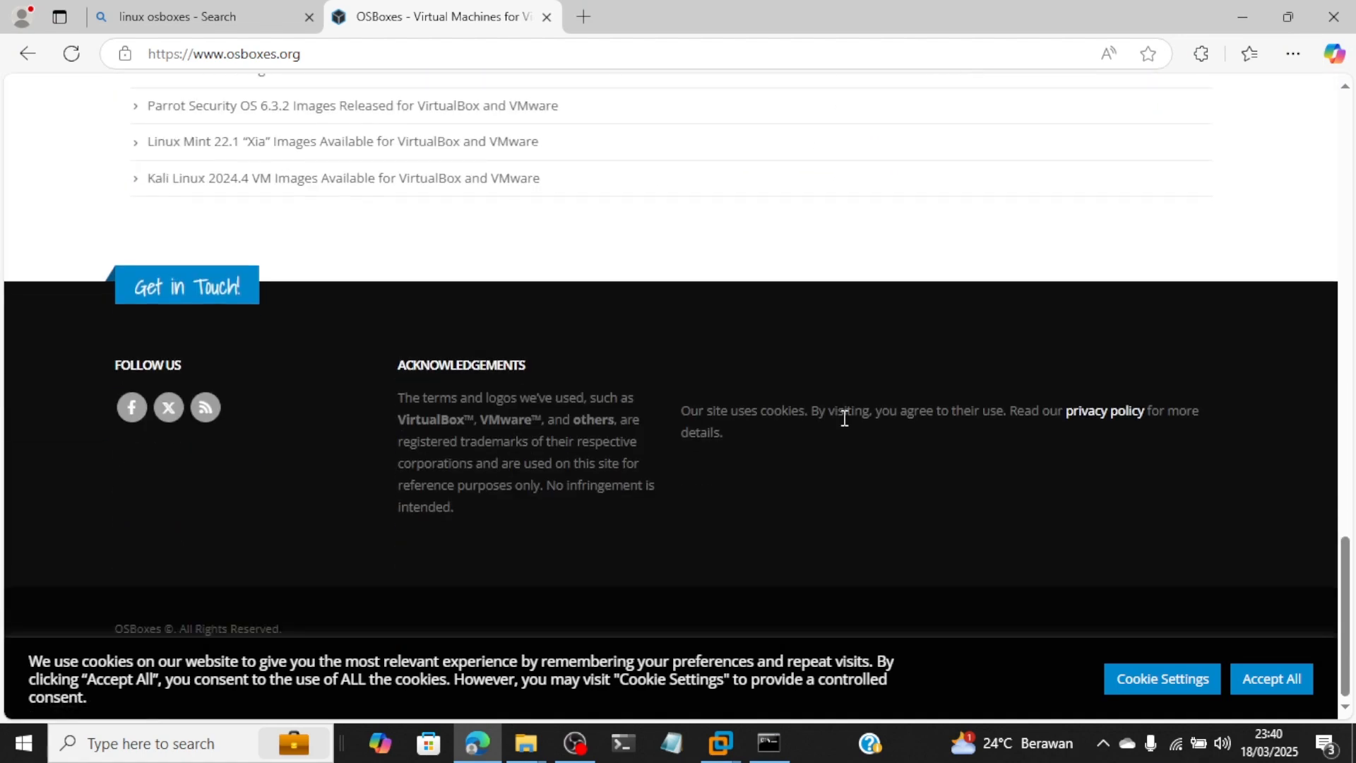
pyautogui.scroll(20, 845, 427)
pyautogui.scroll(6, 1053, 327)
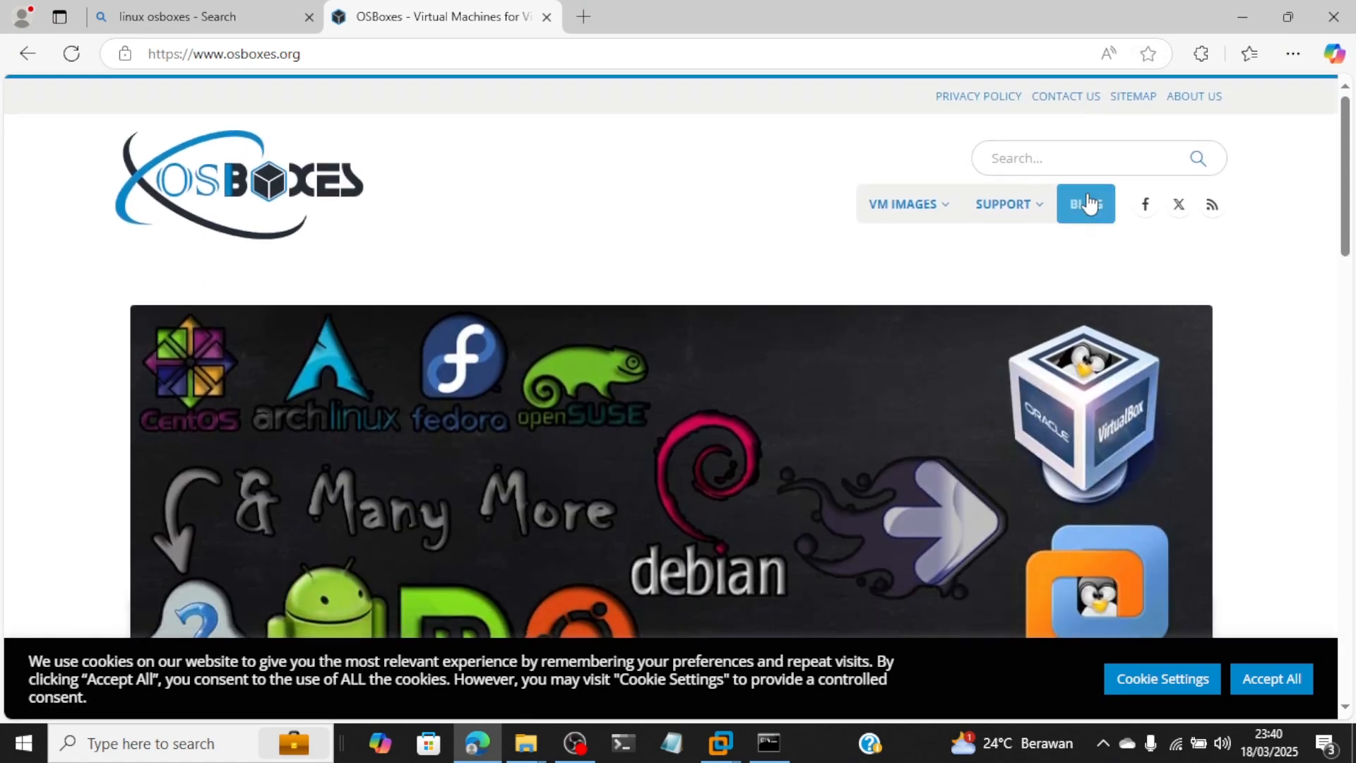
# Step: Search the OSBoxes site for "ubuntu" and look through the results
pyautogui.click(1050, 152)
pyautogui.write('ubuntu')
pyautogui.press('Return')
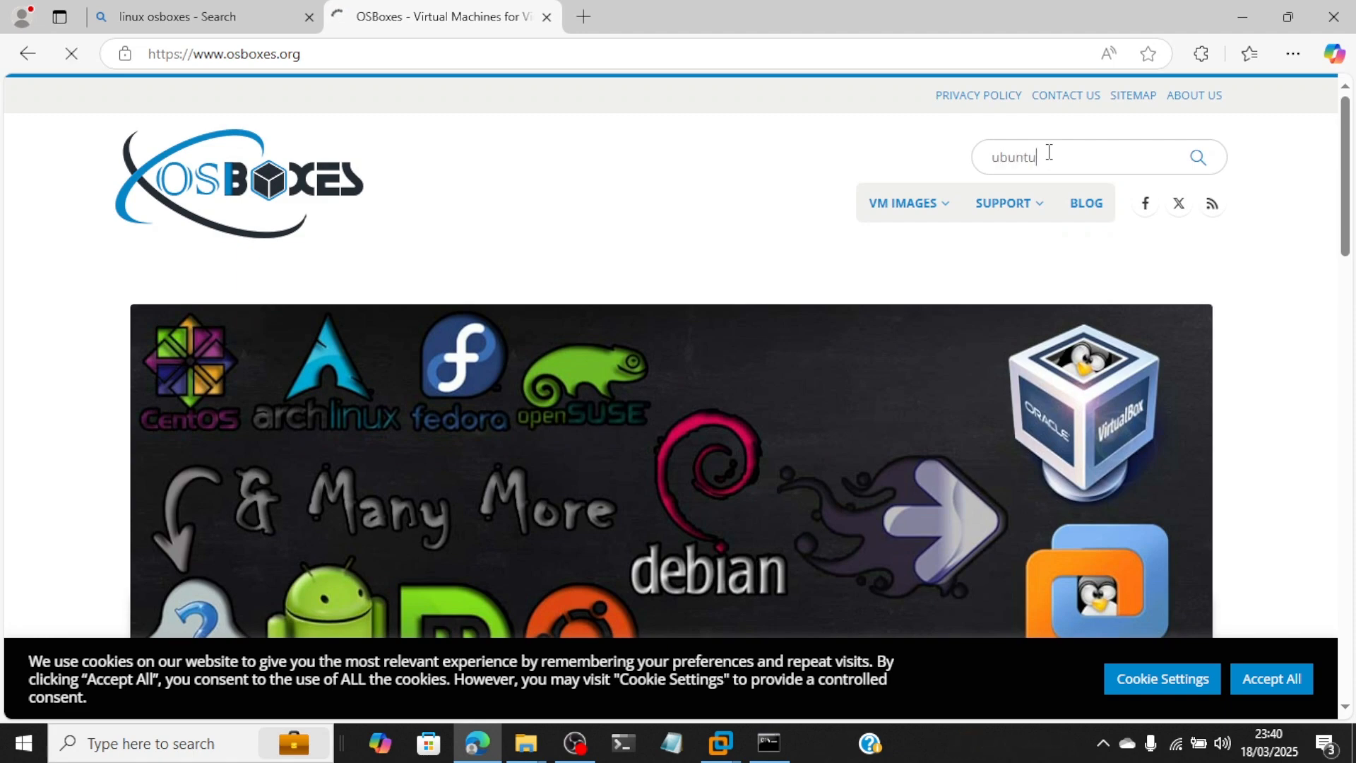
pyautogui.scroll(-2, 767, 359)
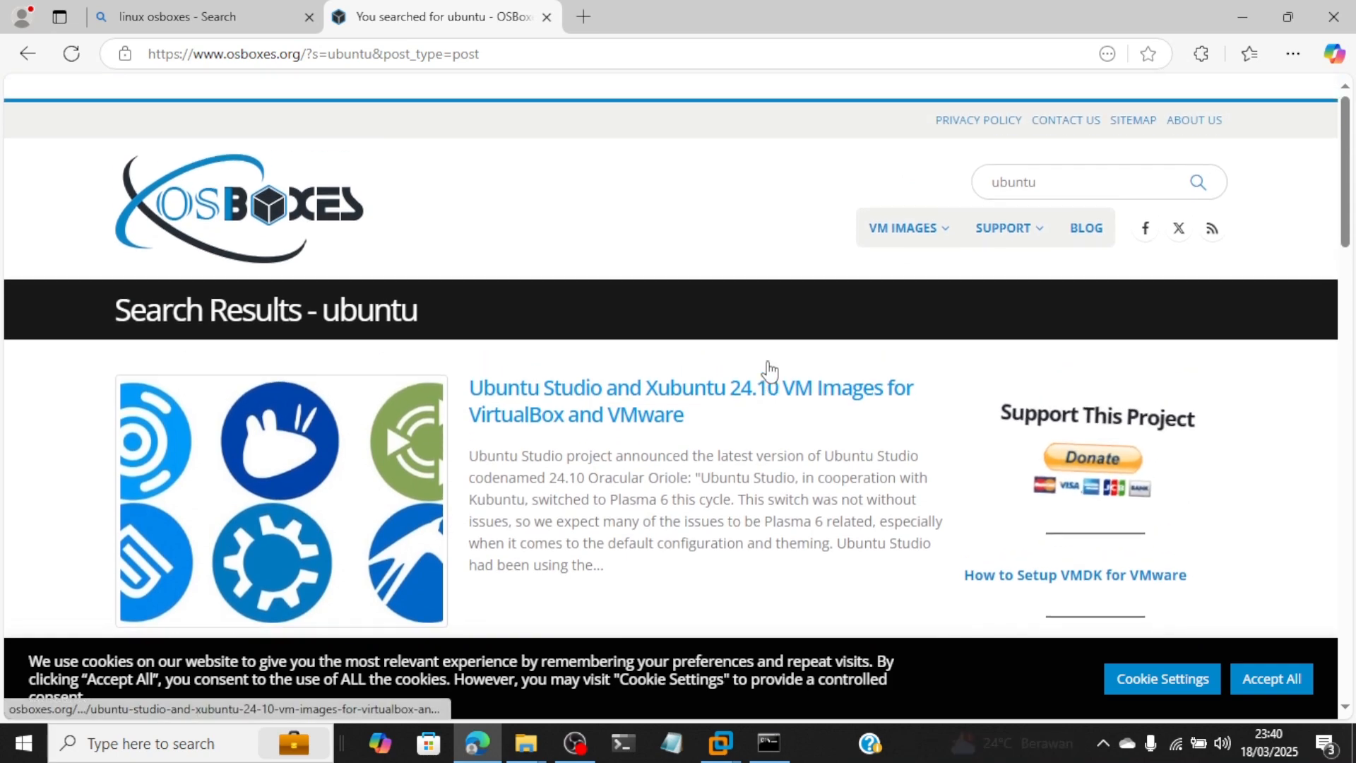
pyautogui.scroll(-10, 770, 366)
pyautogui.scroll(10, 771, 370)
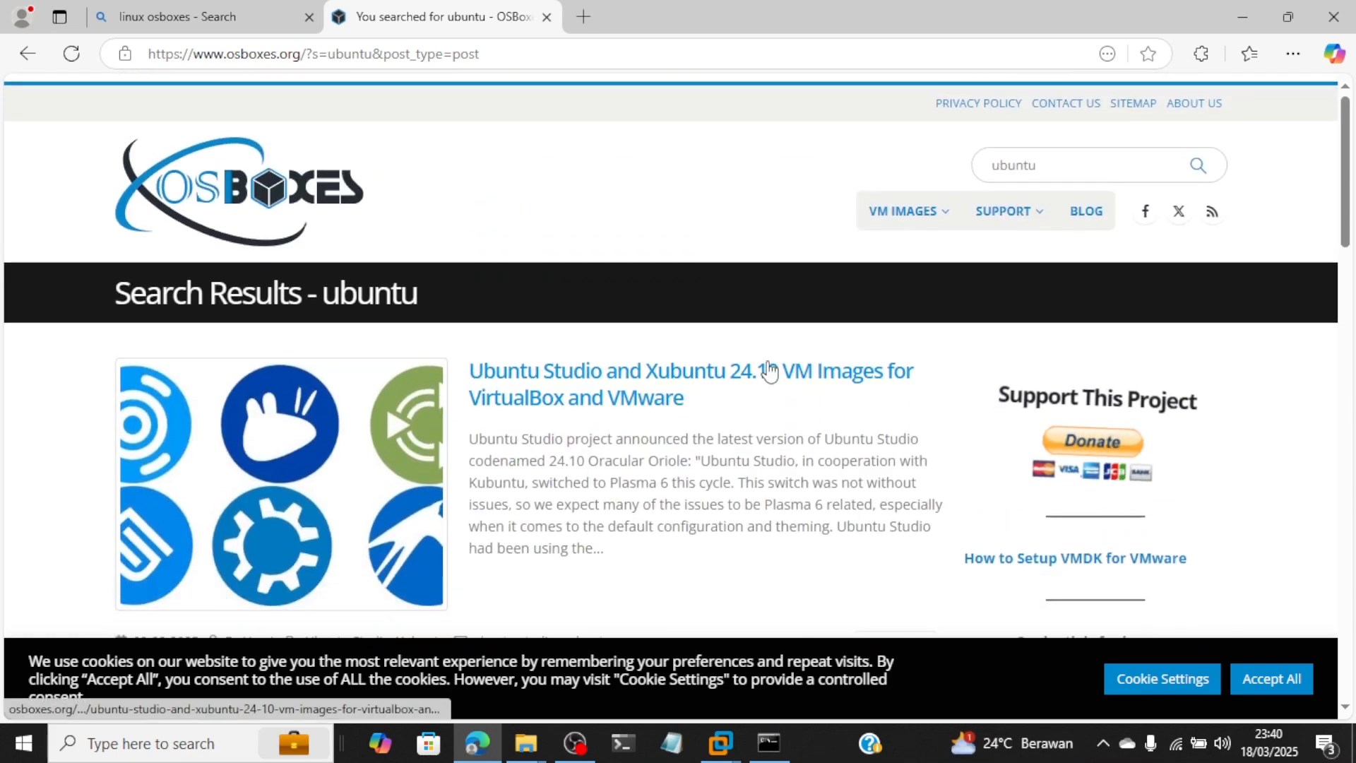
pyautogui.scroll(-2, 770, 369)
pyautogui.scroll(3, 772, 358)
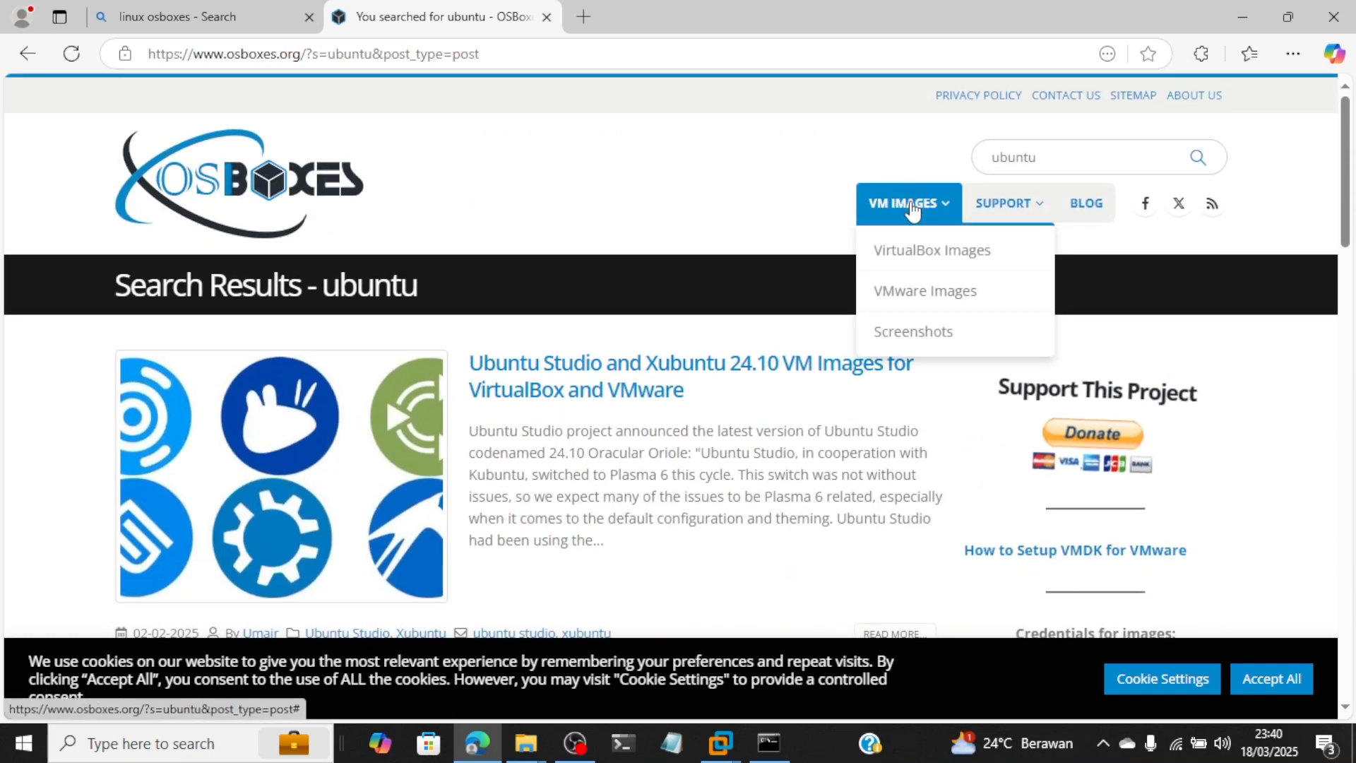
# Step: Open the VMware Images page and go to its list of VMDK image downloads
pyautogui.moveTo(904, 205)
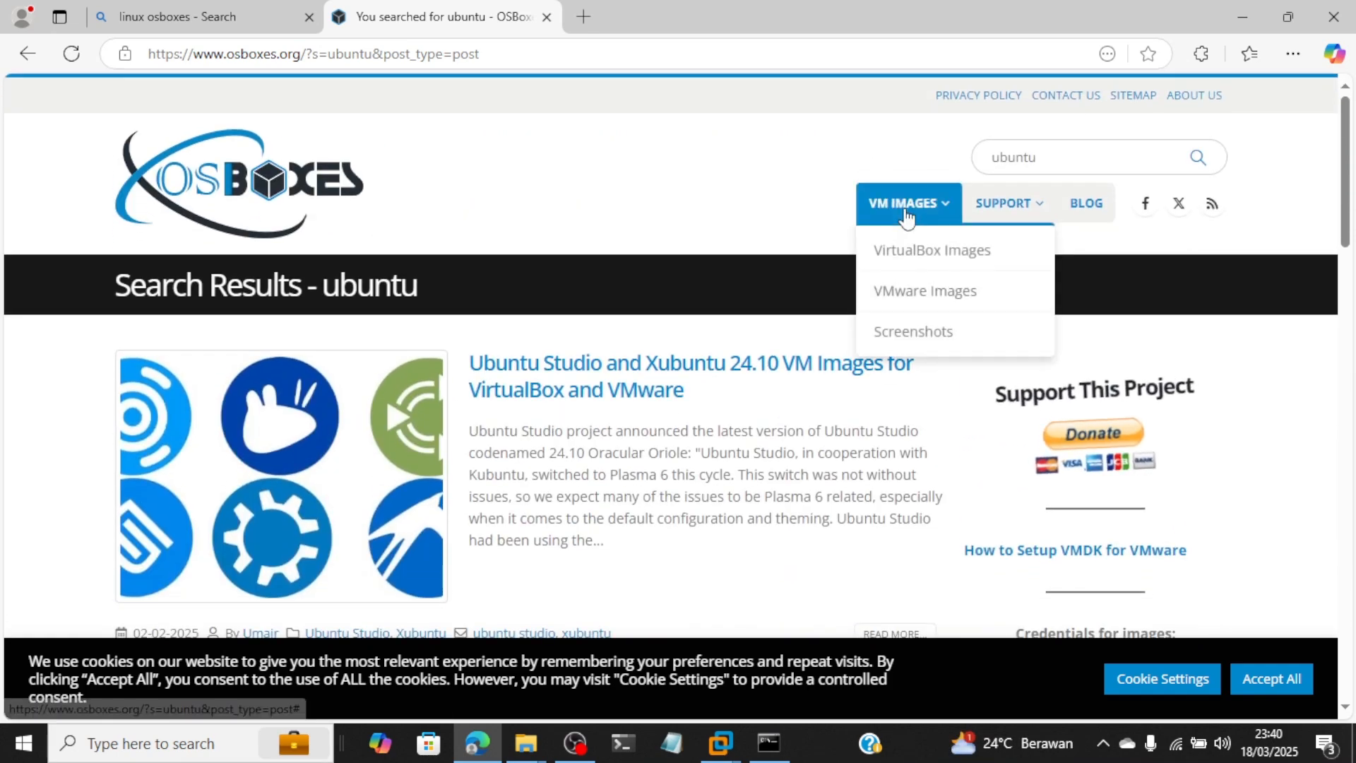
pyautogui.click(920, 296)
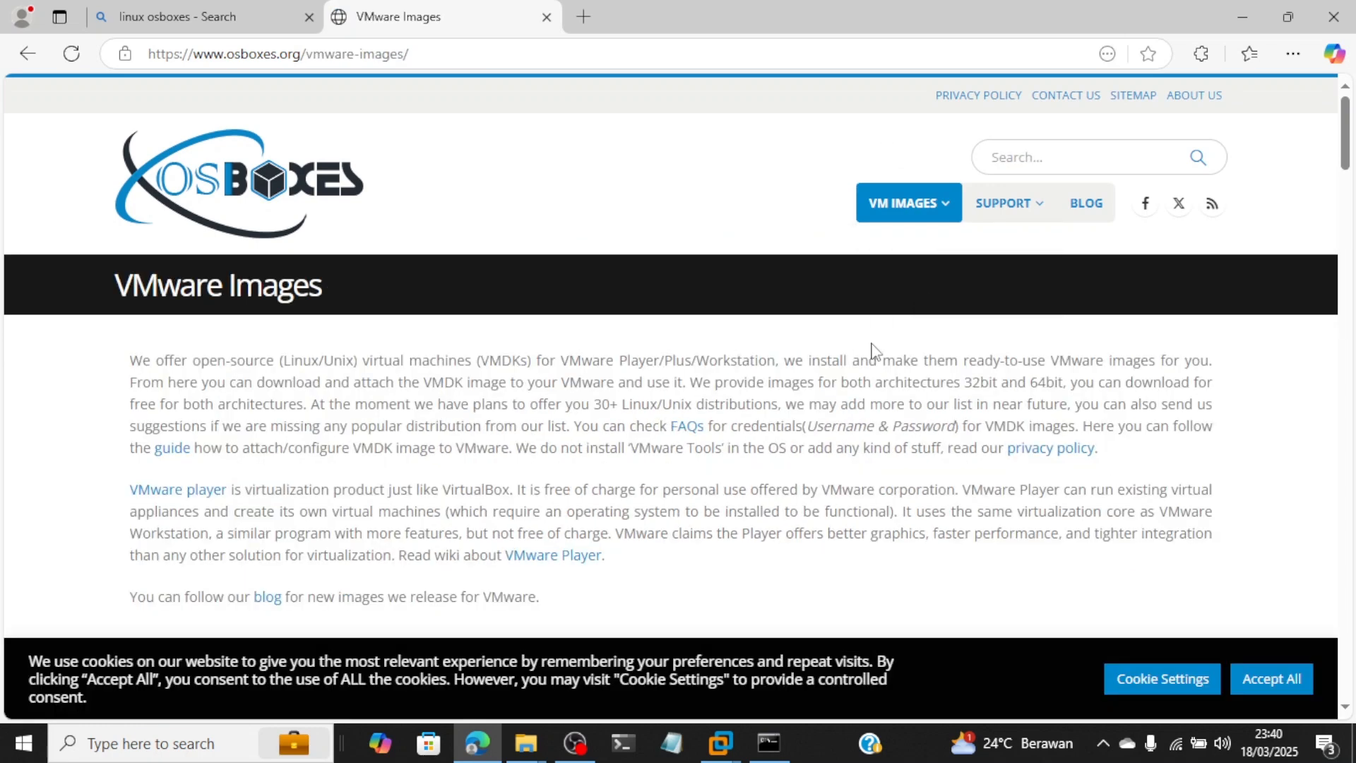
pyautogui.scroll(-9, 754, 472)
pyautogui.scroll(-2, 756, 474)
pyautogui.scroll(7, 756, 475)
pyautogui.scroll(-5, 756, 475)
pyautogui.scroll(-4, 755, 475)
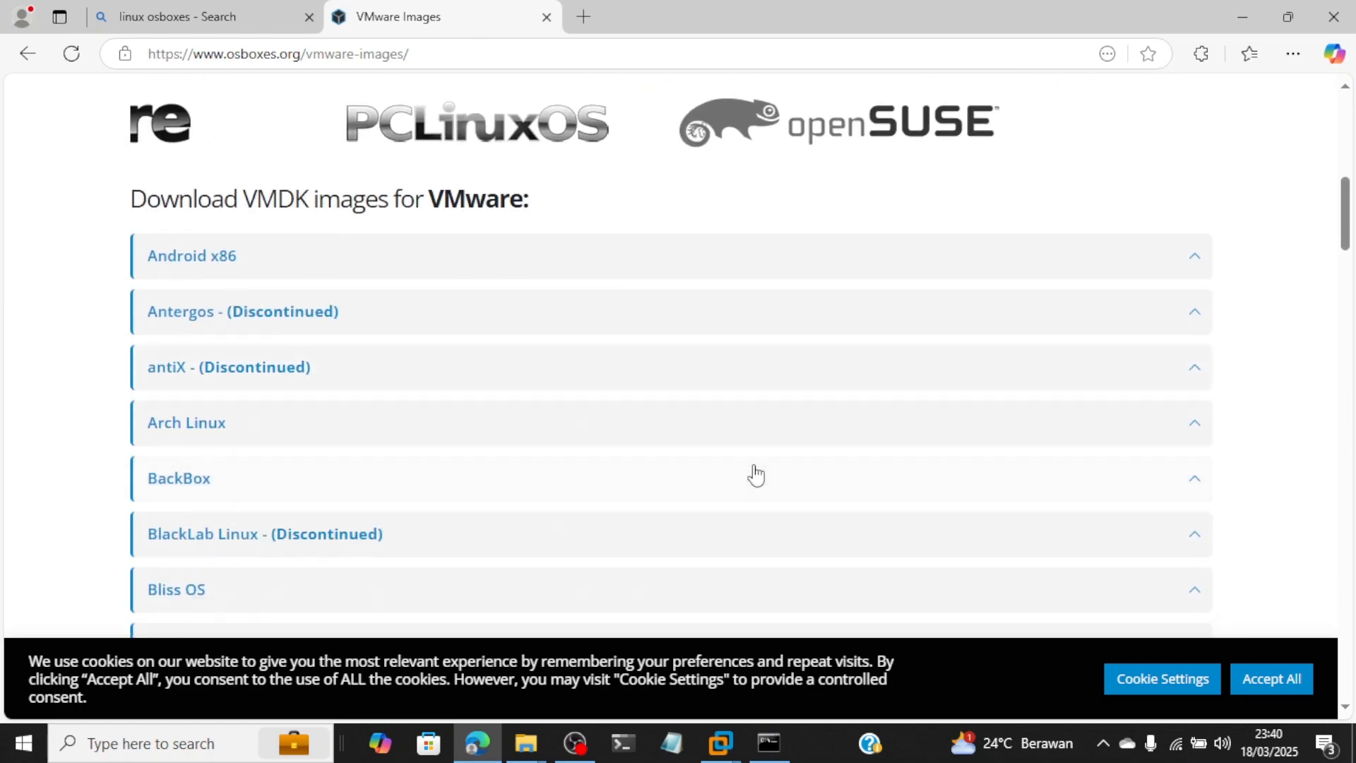
# Step: Look through the distributions offered as VMDK images and expand the Kali Linux entry
pyautogui.scroll(-3, 755, 467)
pyautogui.scroll(12, 755, 468)
pyautogui.scroll(-4, 754, 468)
pyautogui.scroll(-5, 754, 467)
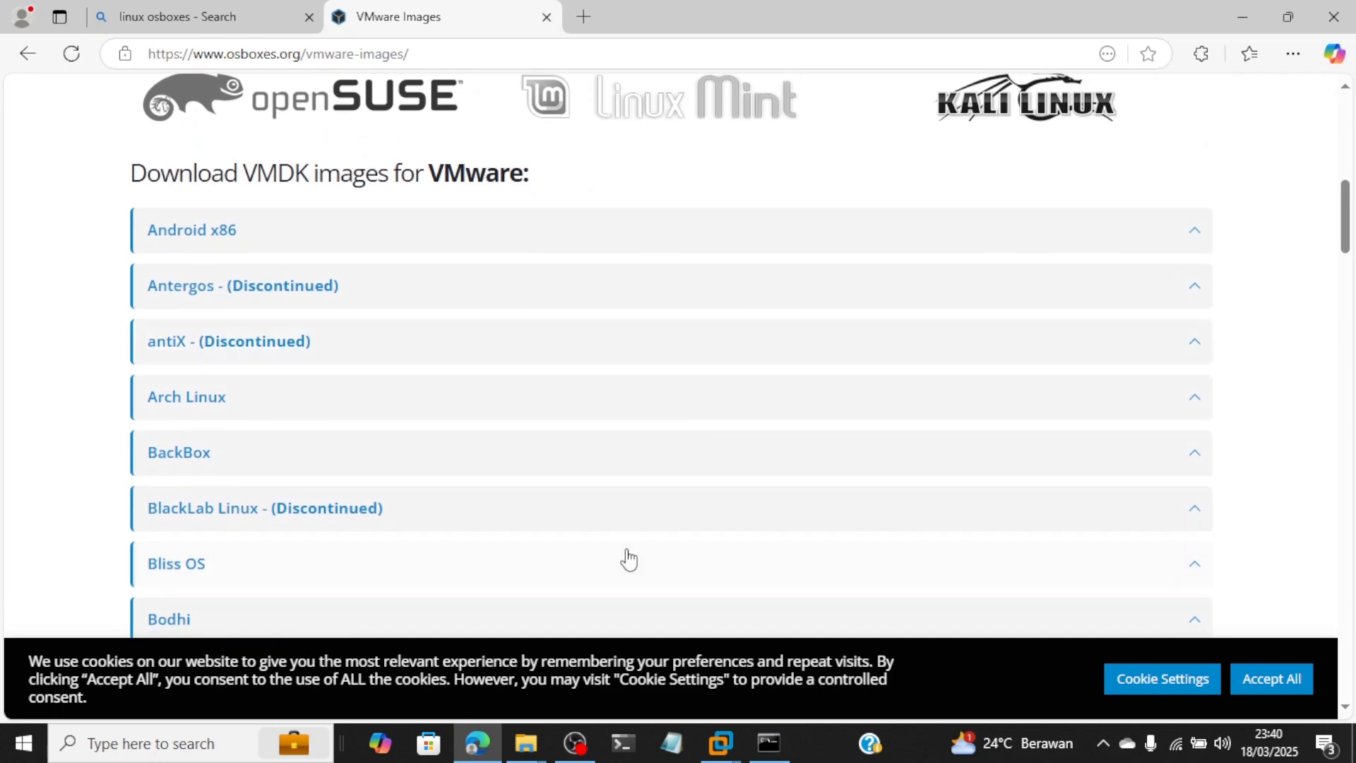
pyautogui.scroll(-10, 627, 558)
pyautogui.scroll(-4, 628, 558)
pyautogui.scroll(5, 628, 558)
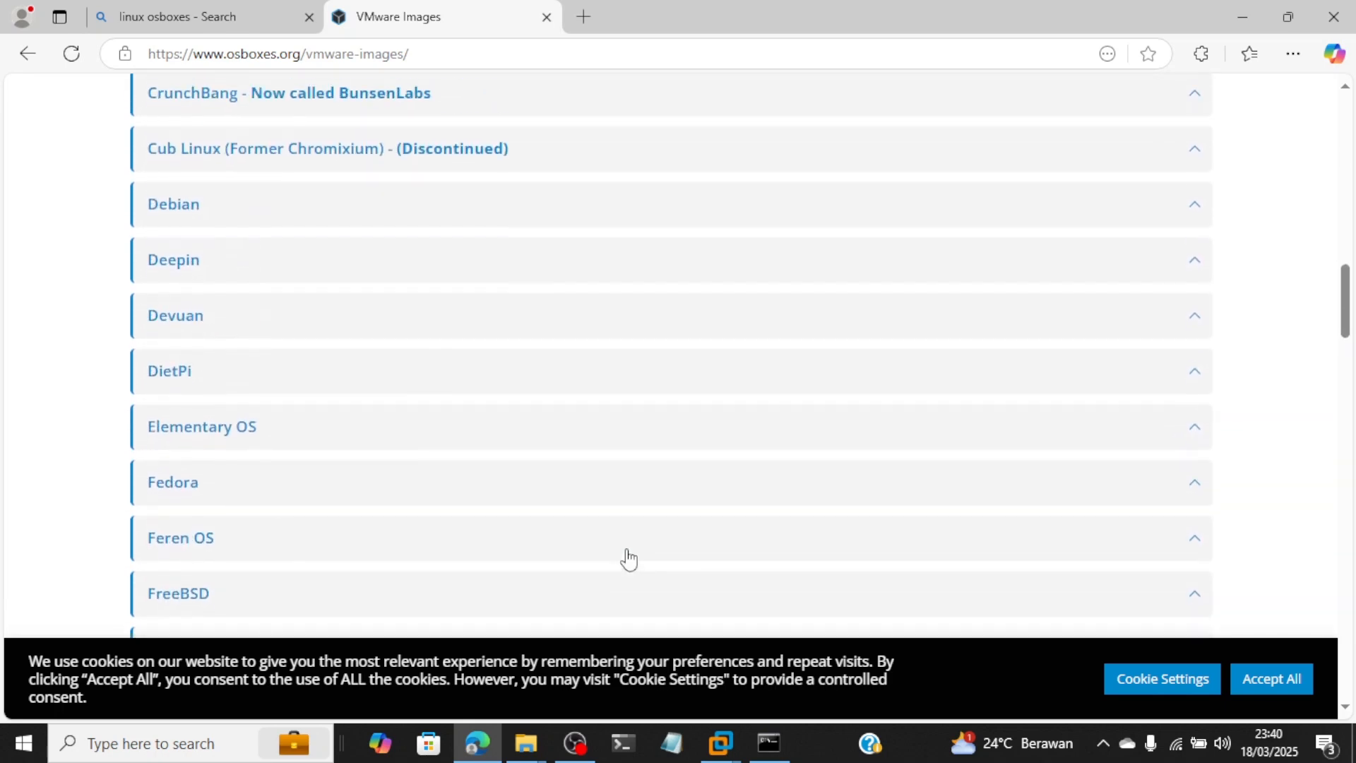
pyautogui.scroll(1, 443, 512)
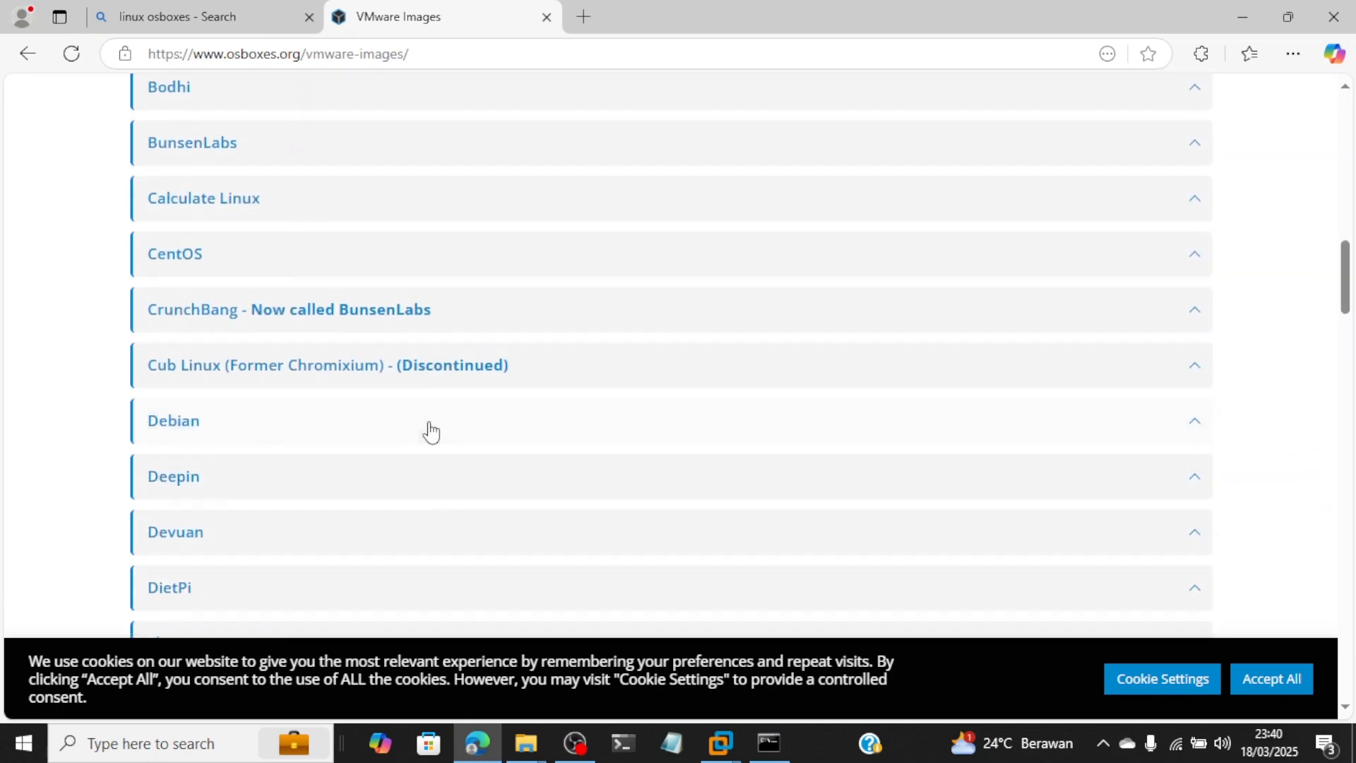
pyautogui.scroll(8, 430, 430)
pyautogui.scroll(-15, 431, 430)
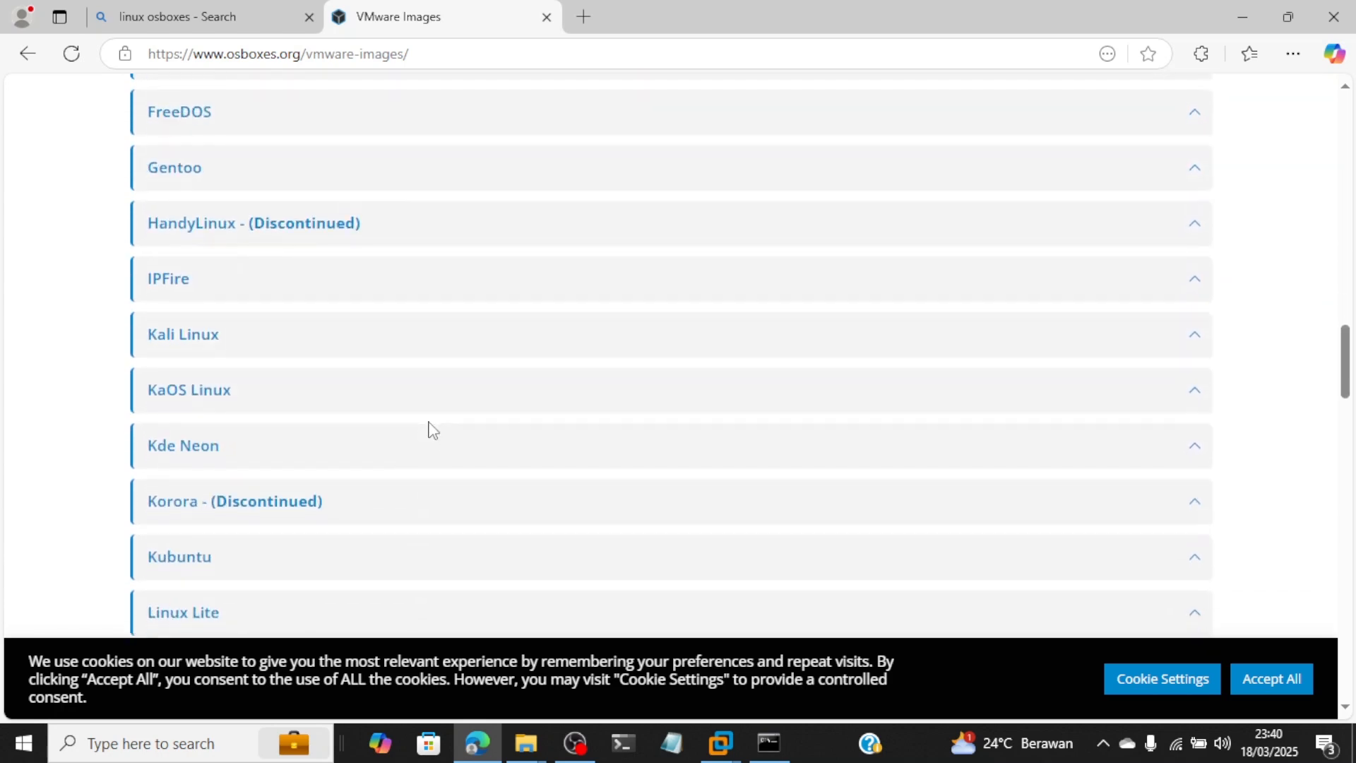
pyautogui.scroll(-1, 431, 429)
pyautogui.click(365, 263)
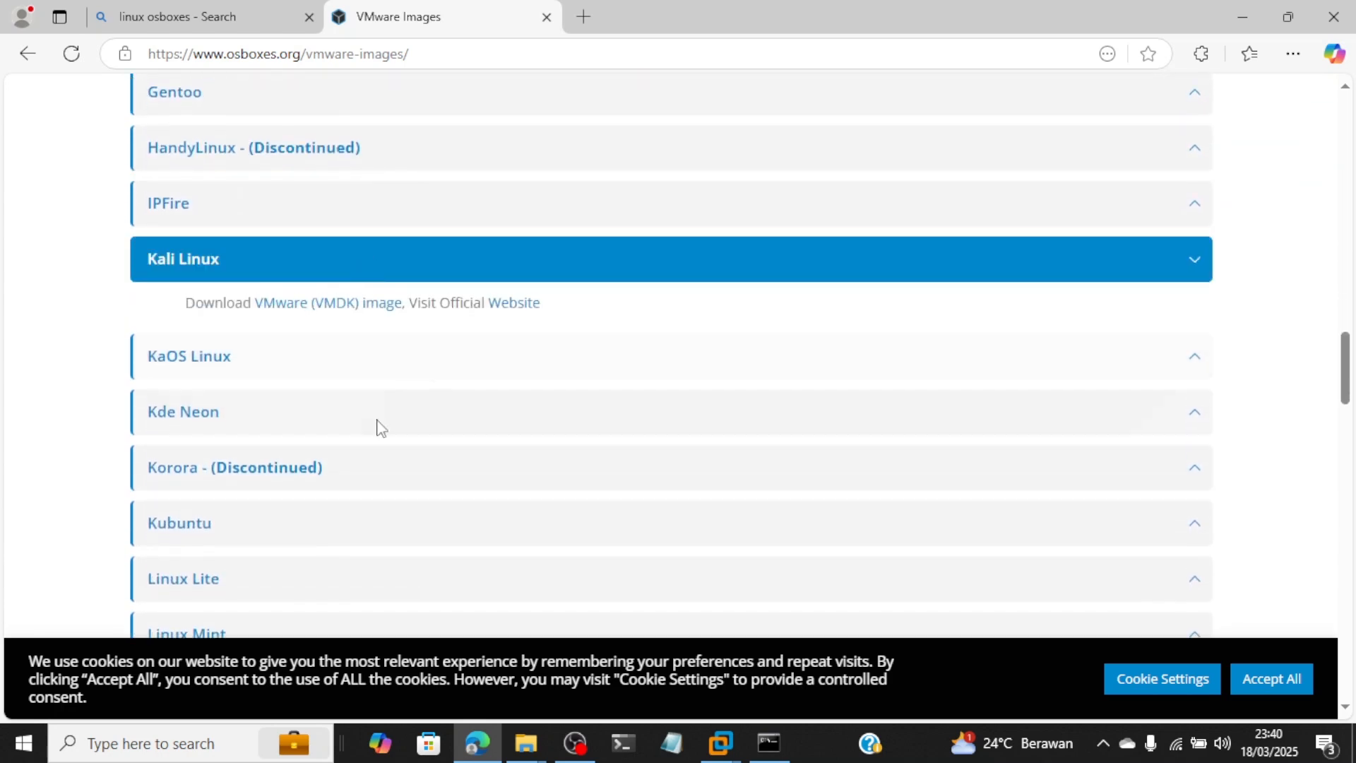
# Step: Find the Ubuntu entry in the VMware image list and expand its download links
pyautogui.scroll(-7, 388, 392)
pyautogui.scroll(-20, 387, 394)
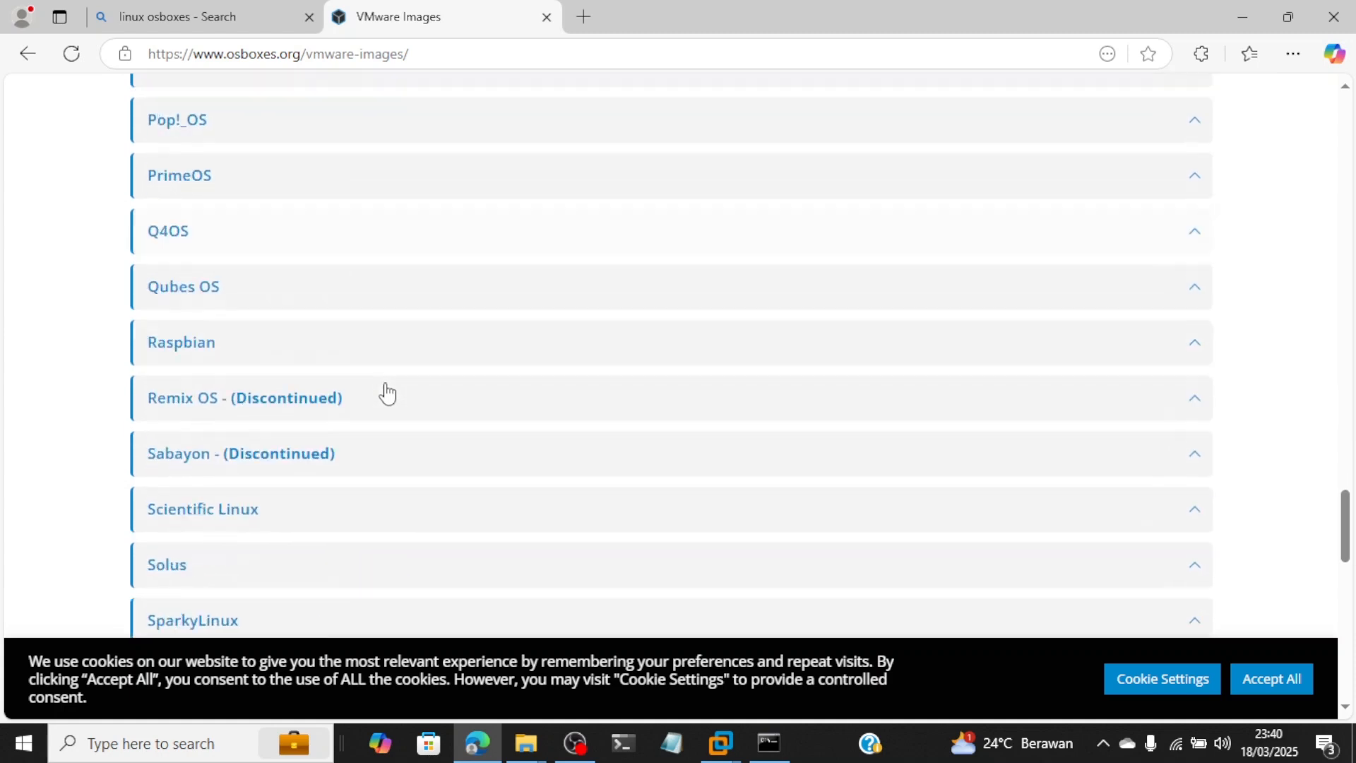
pyautogui.scroll(-1, 387, 394)
pyautogui.scroll(3, 386, 392)
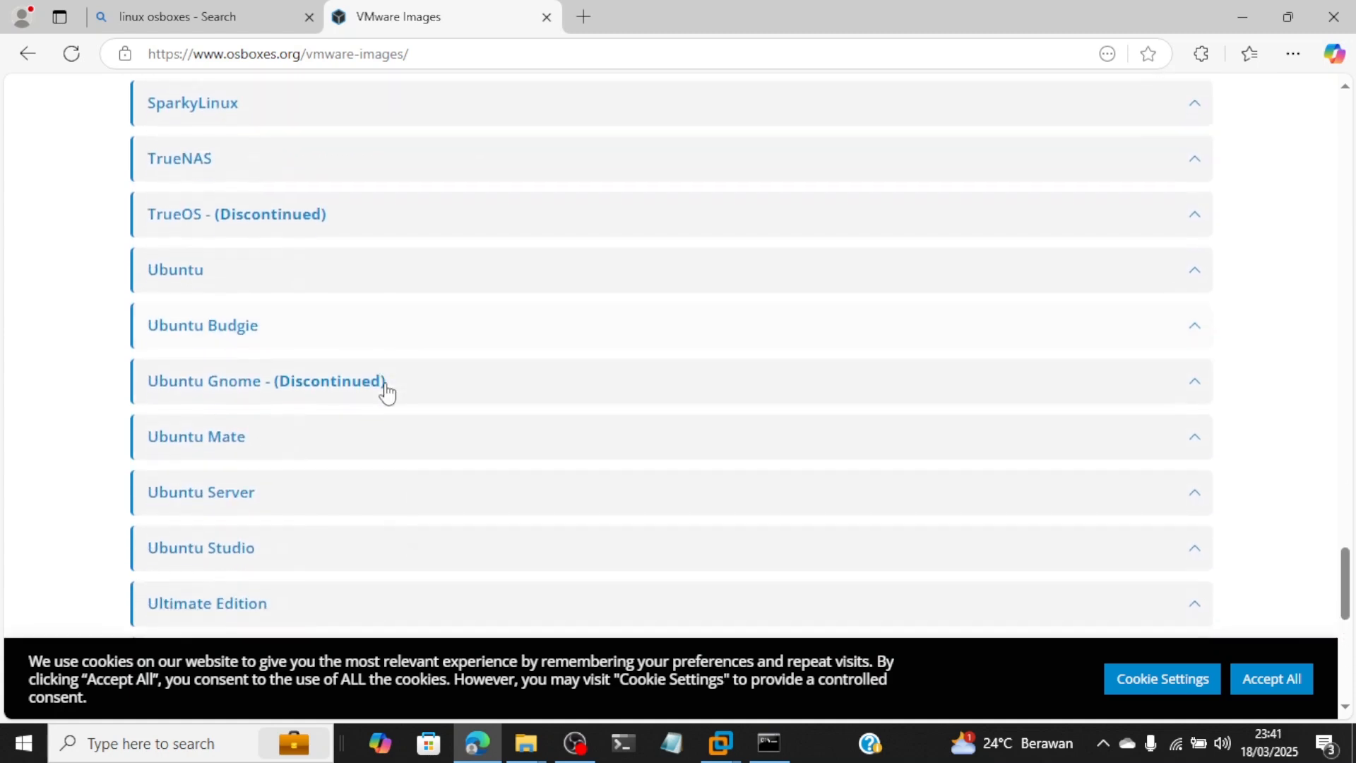
pyautogui.click(181, 272)
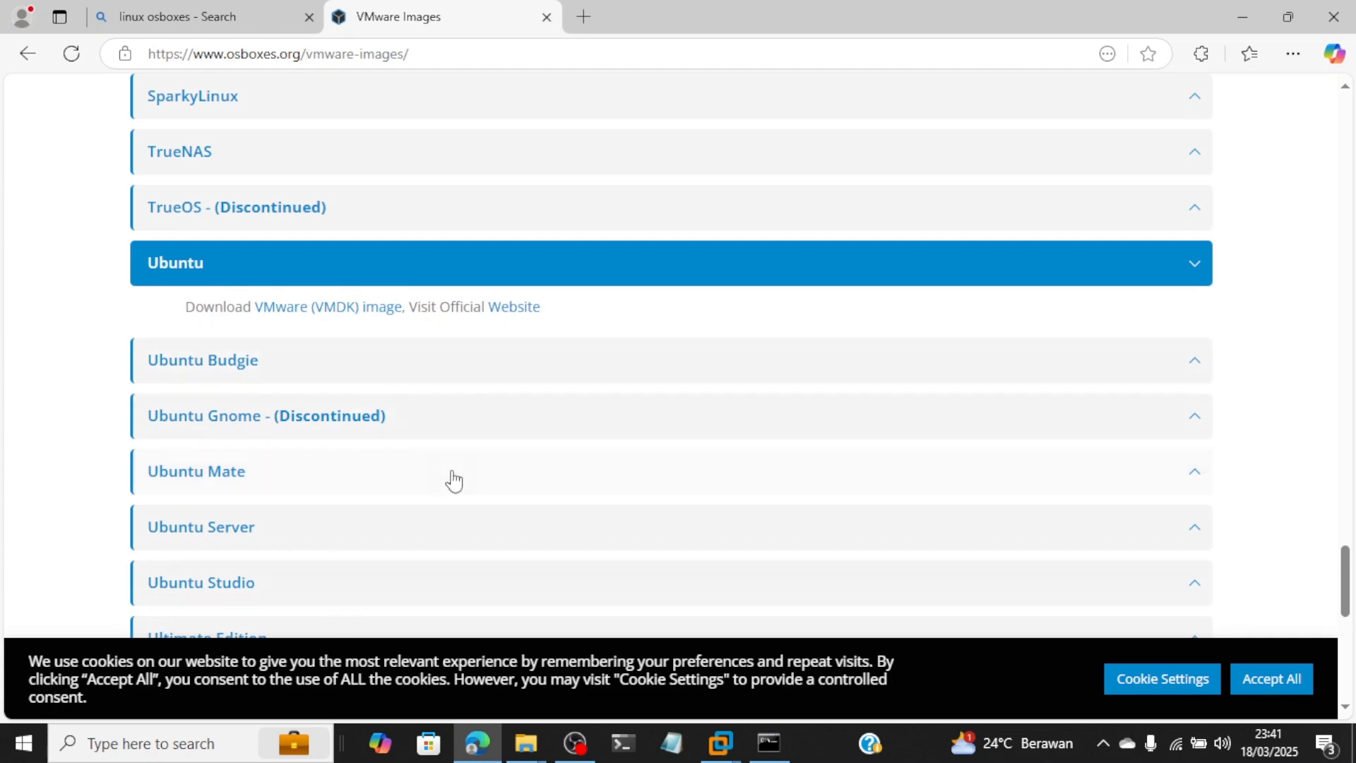
# Step: Switch to File Explorer's 64bit window and view the image files in the parent OS folder on drive D
pyautogui.moveTo(526, 743)
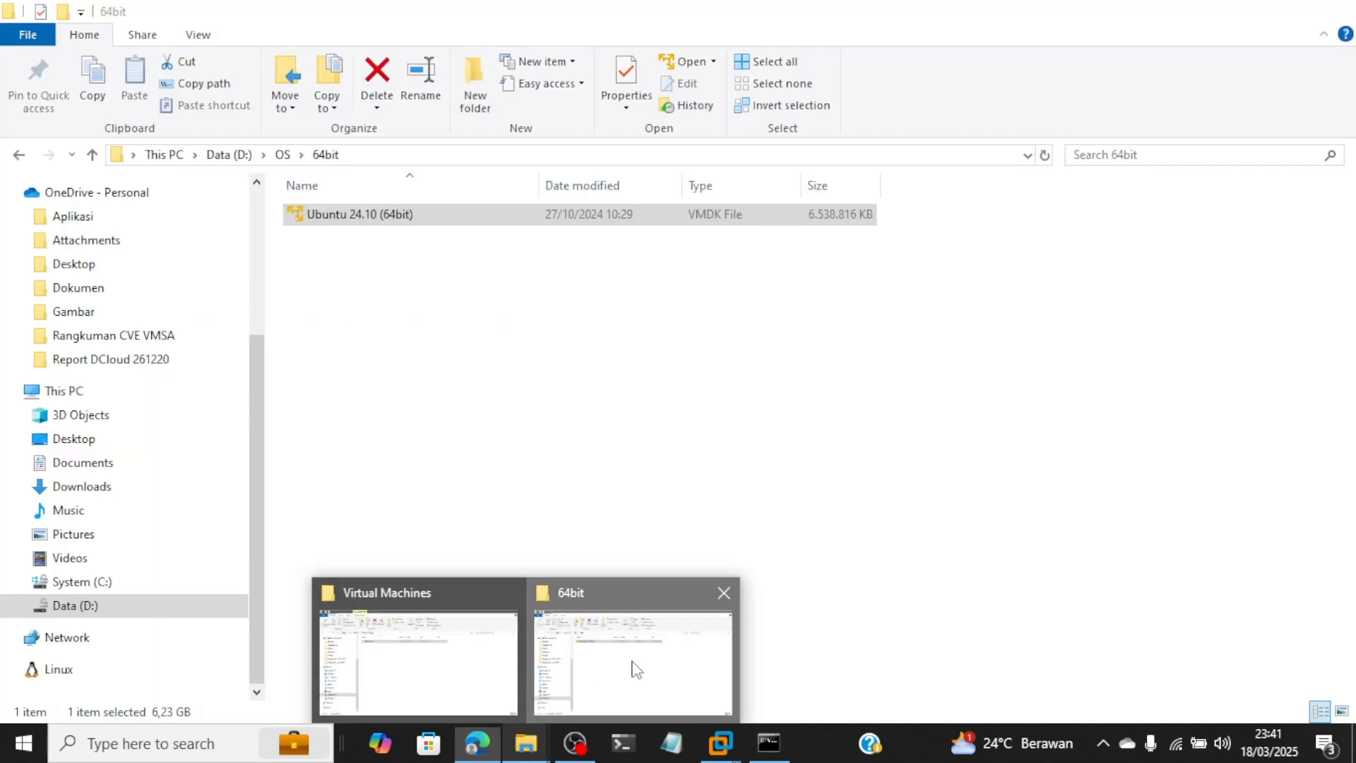
pyautogui.click(631, 667)
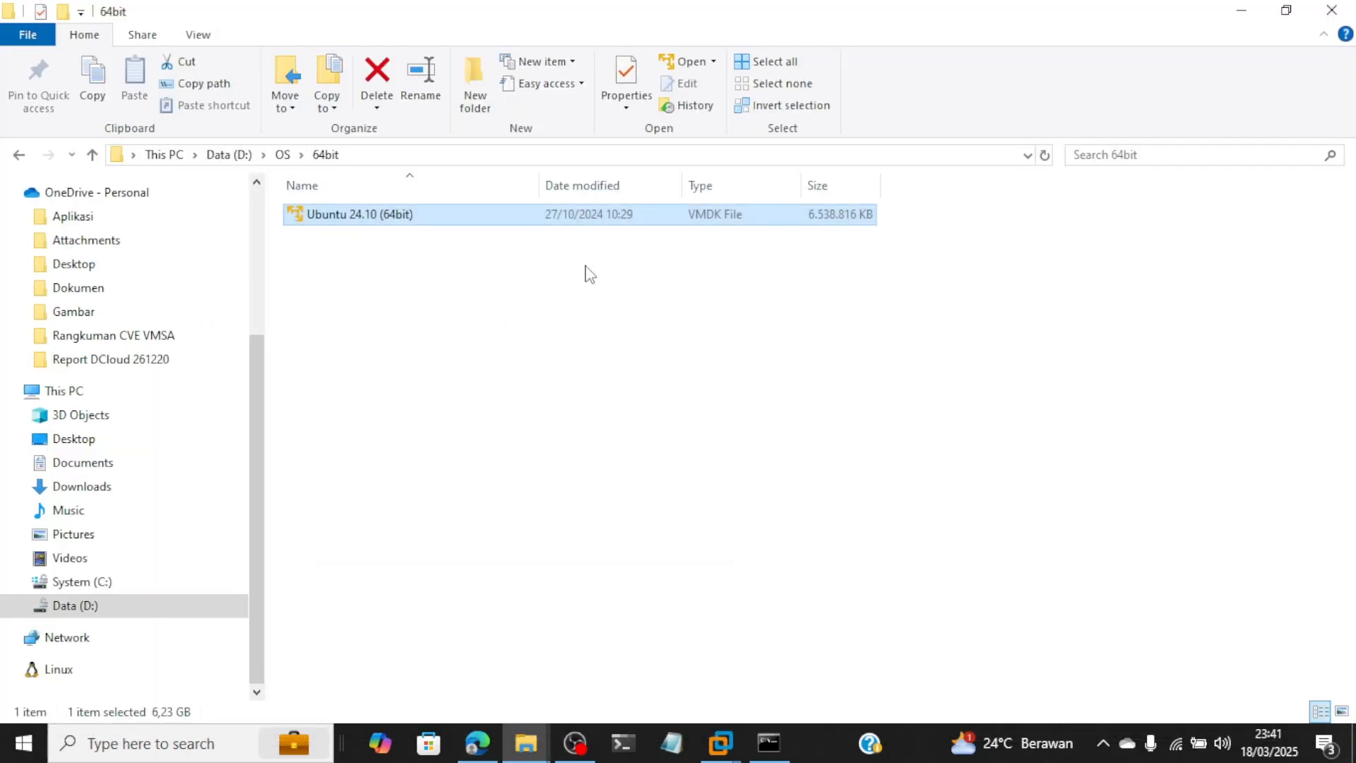
pyautogui.click(282, 155)
pyautogui.click(400, 364)
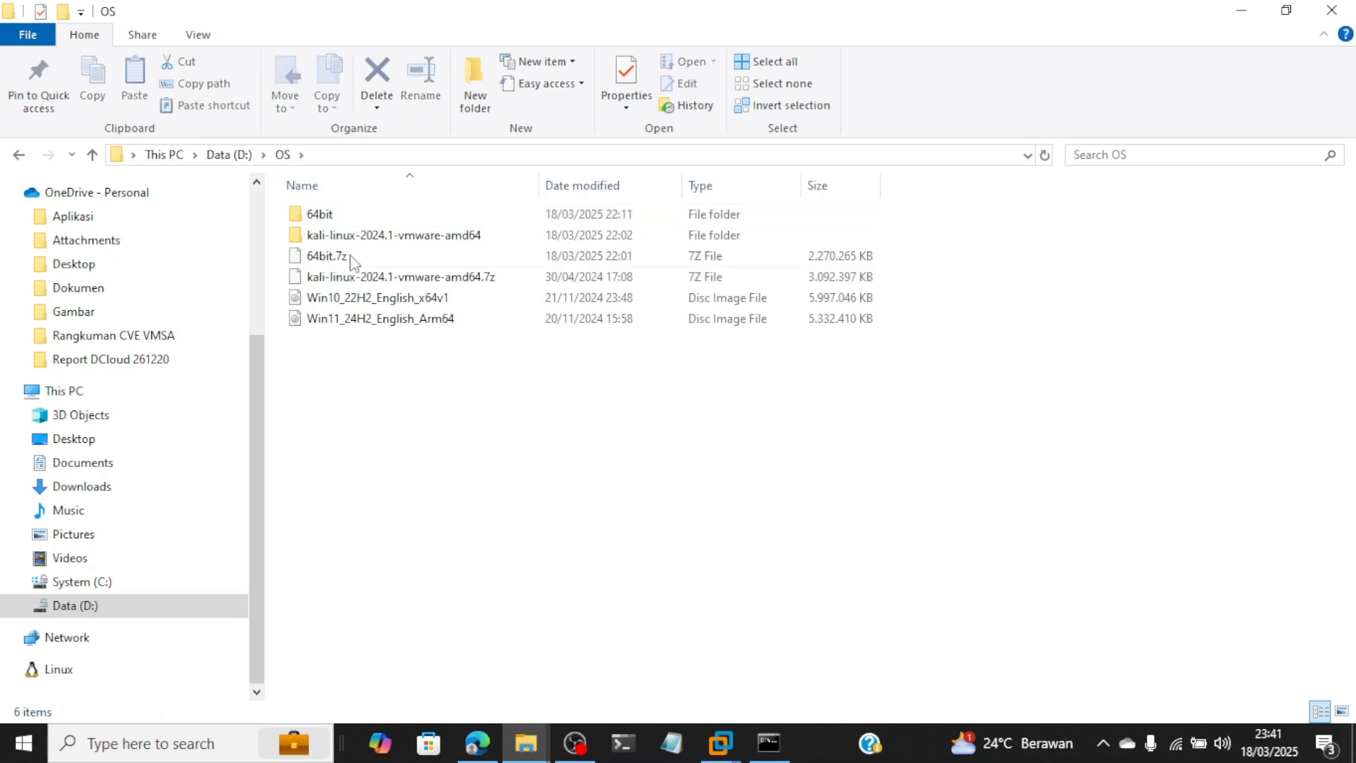
# Step: Return to the browser, open Ubuntu's VMware (VMDK) image page and go to the Ubuntu 24.10 Oracular Oriole downloads
pyautogui.hotkey('alt', 'Tab')
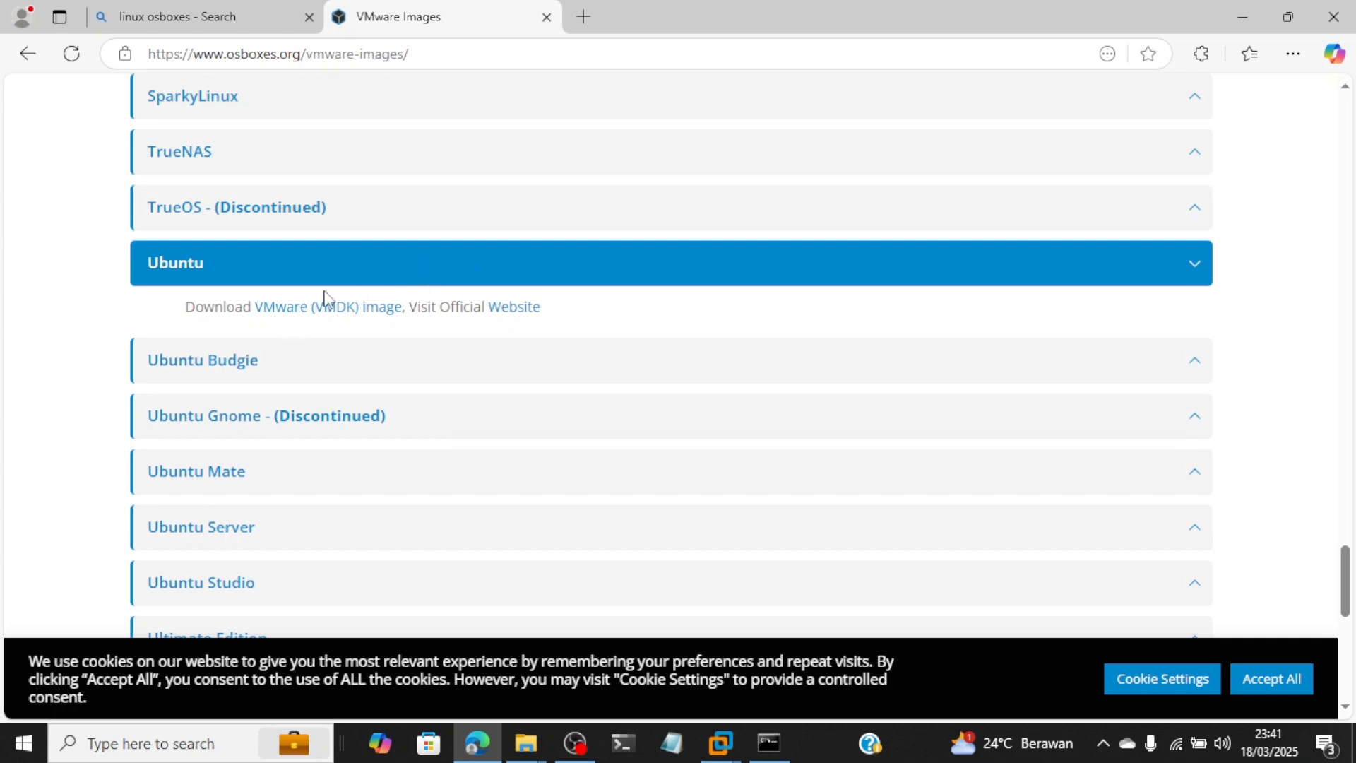
pyautogui.click(367, 315)
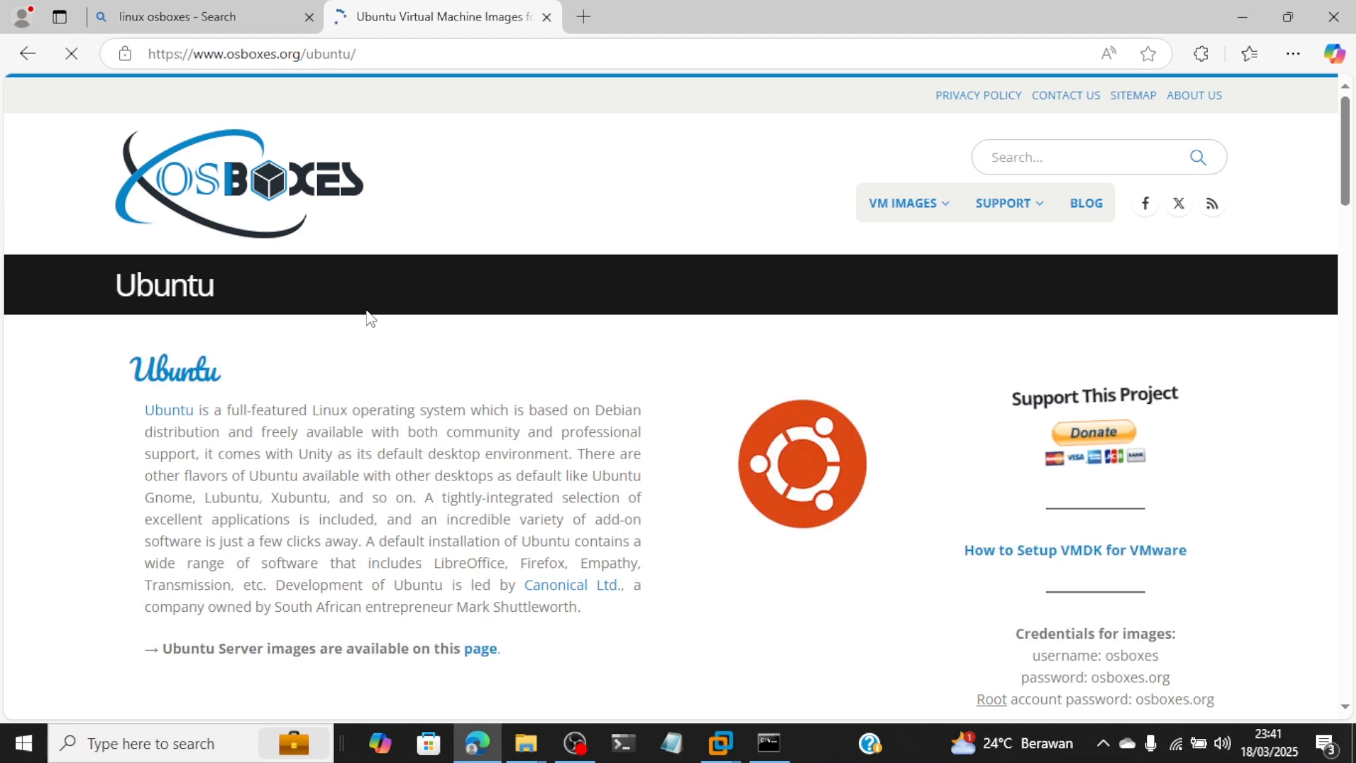
pyautogui.scroll(-10, 369, 316)
pyautogui.scroll(4, 380, 479)
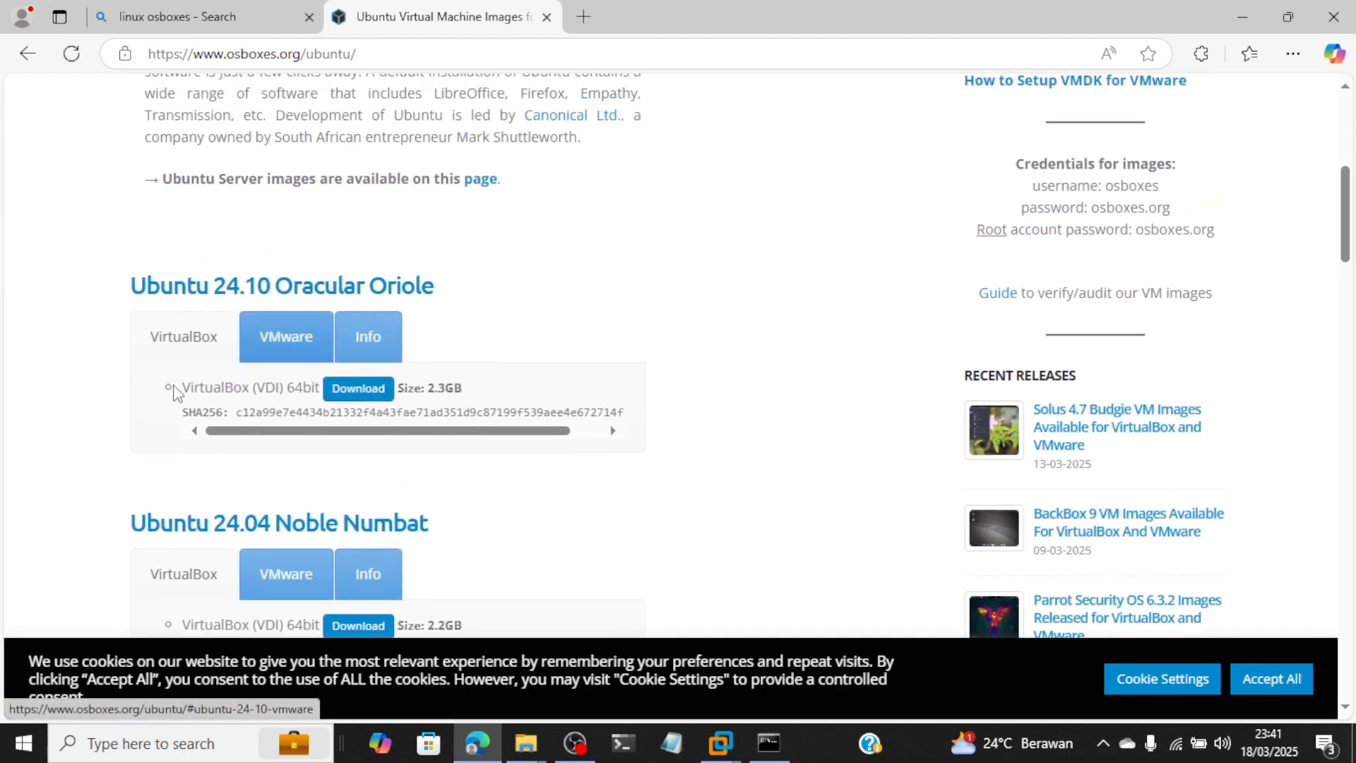
# Step: Compare the VirtualBox and VMware downloads for Ubuntu 24.10, then view the Ubuntu 24.04 Noble Numbat options
pyautogui.click(299, 355)
pyautogui.click(200, 340)
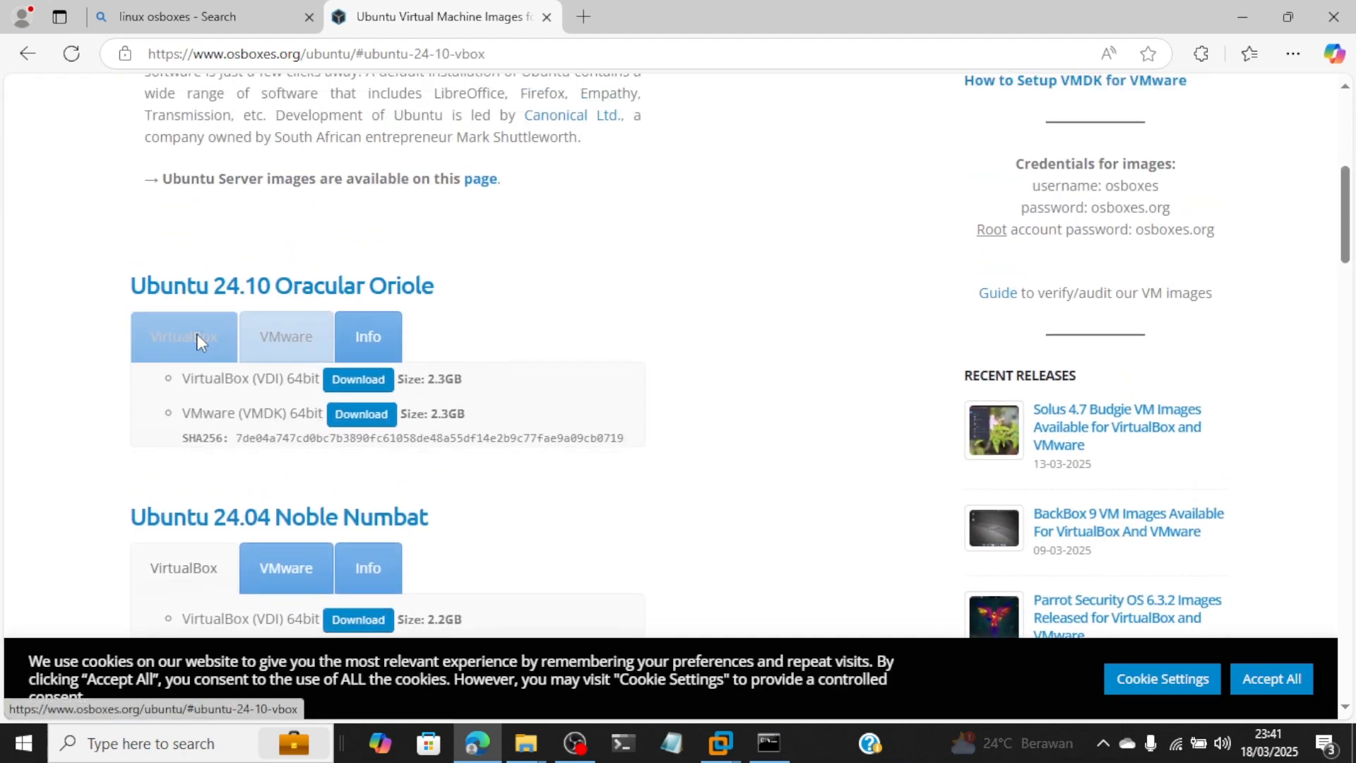
pyautogui.click(301, 346)
pyautogui.click(207, 342)
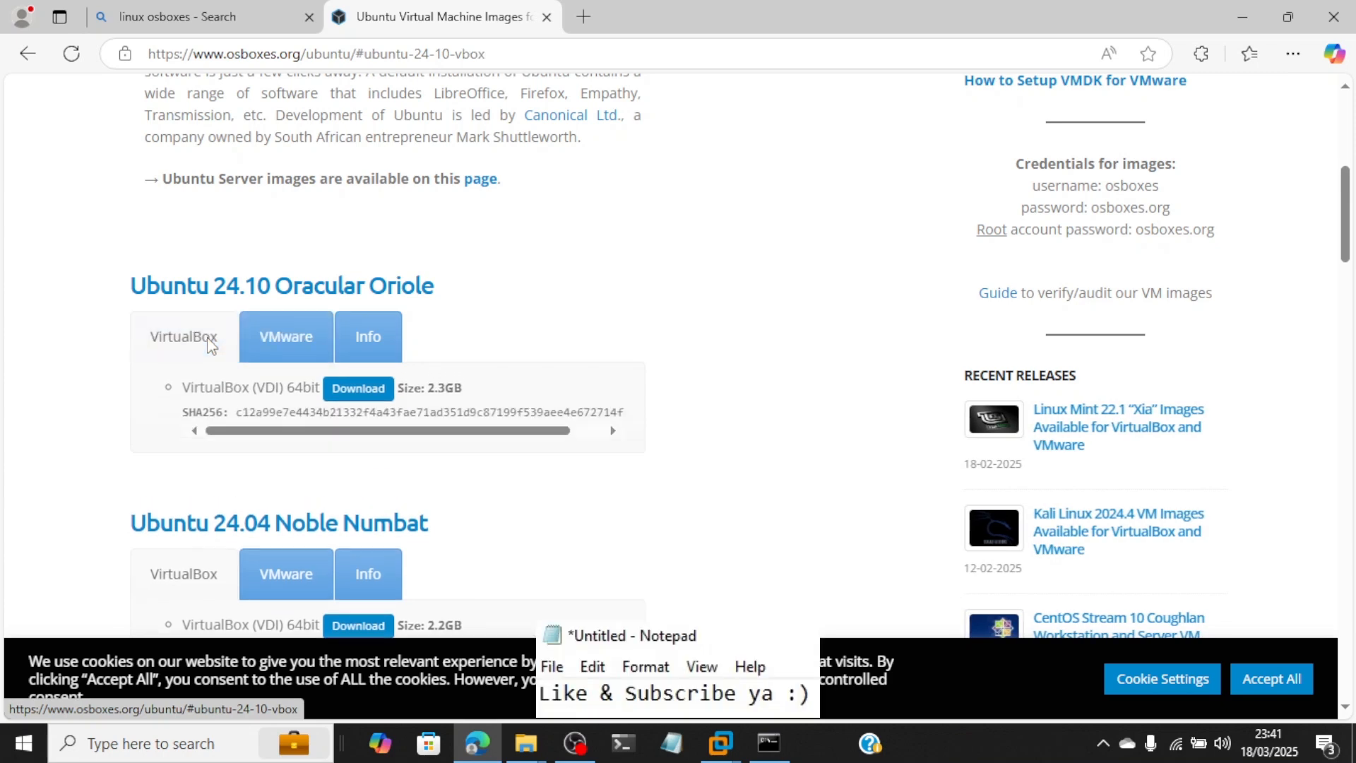
pyautogui.click(309, 346)
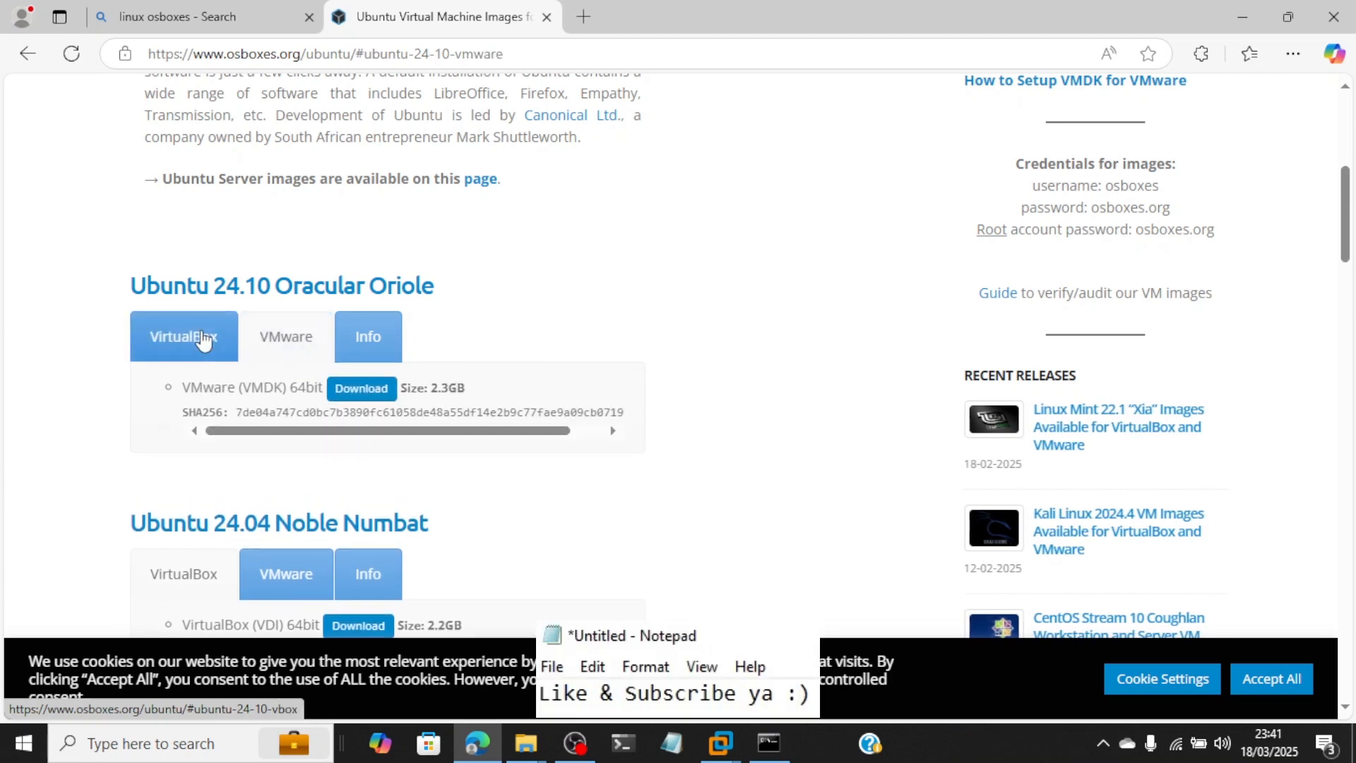
pyautogui.click(203, 339)
pyautogui.click(269, 355)
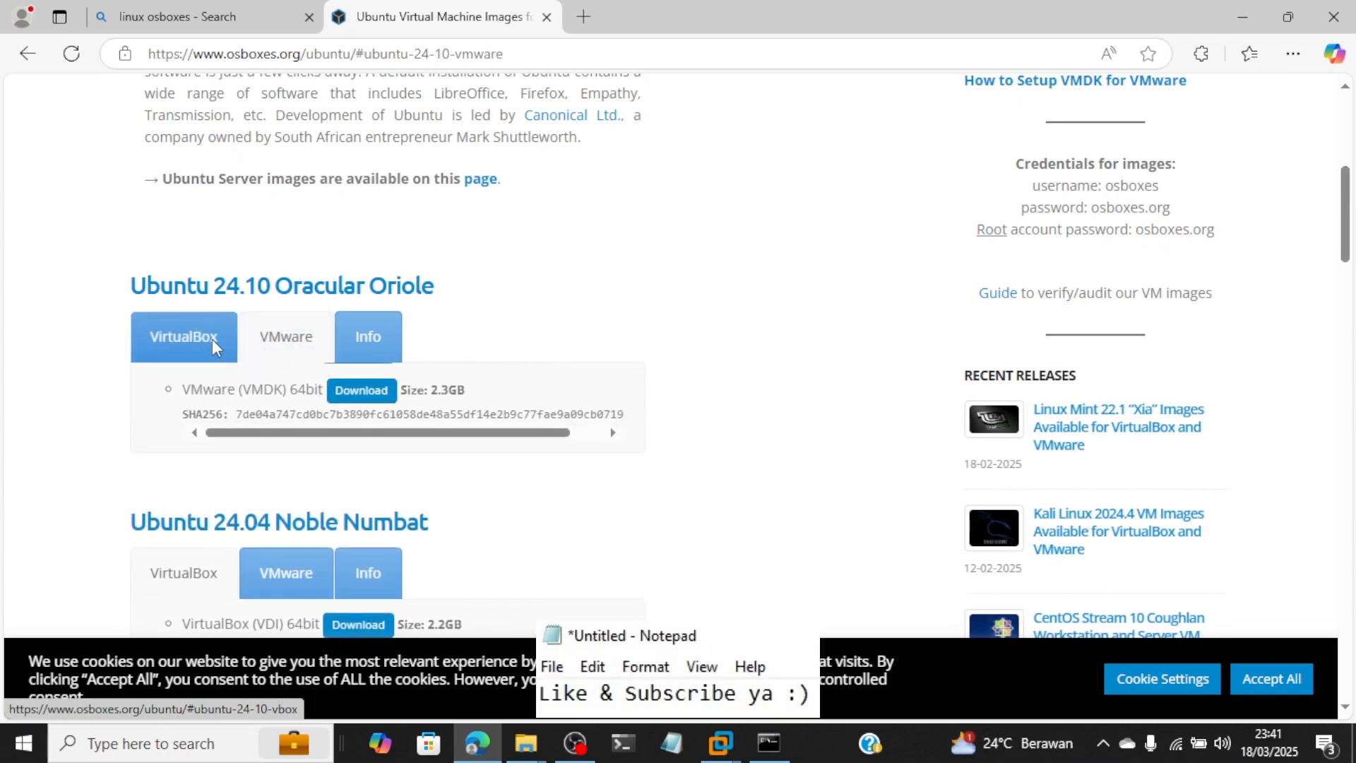
pyautogui.click(219, 342)
pyautogui.scroll(-3, 380, 319)
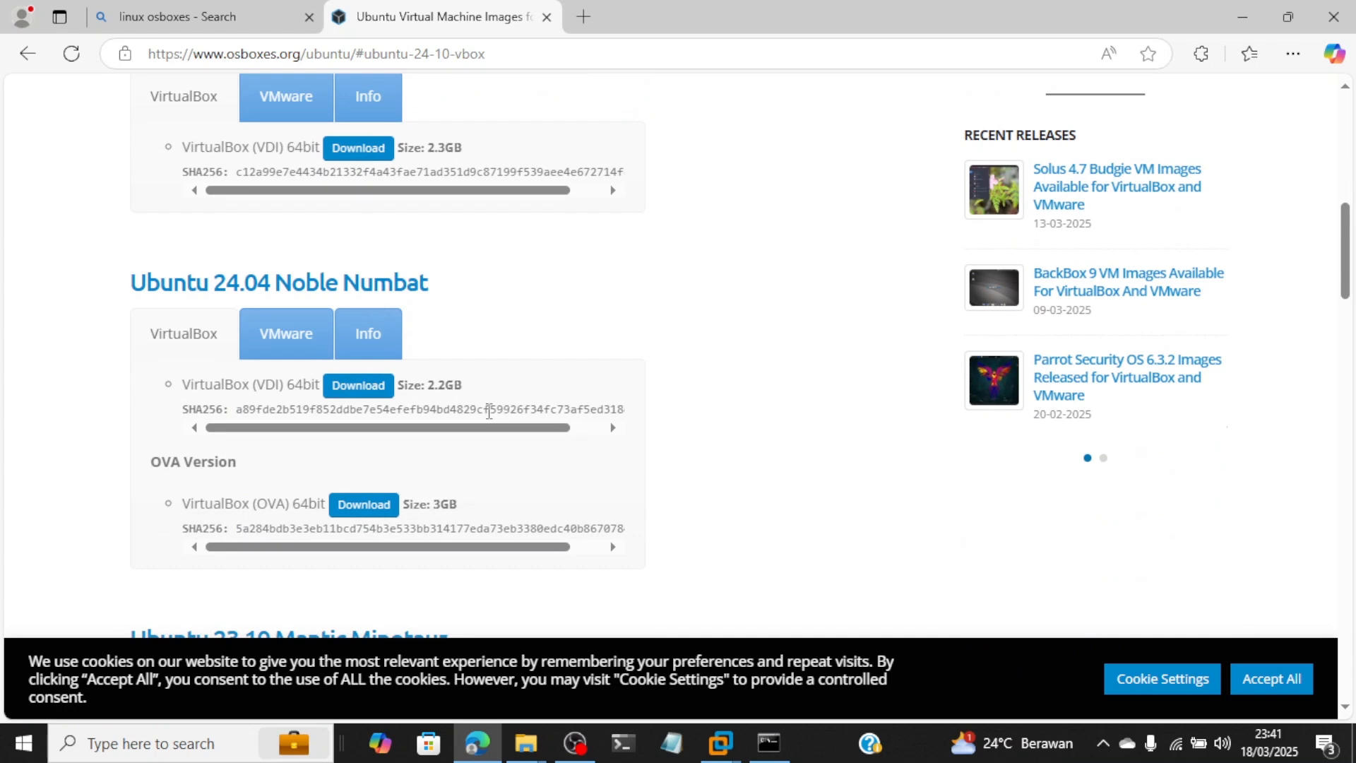
# Step: Return to the upper part of the Ubuntu image page and read the login and root credentials for the images
pyautogui.scroll(8, 489, 410)
pyautogui.scroll(-3, 488, 418)
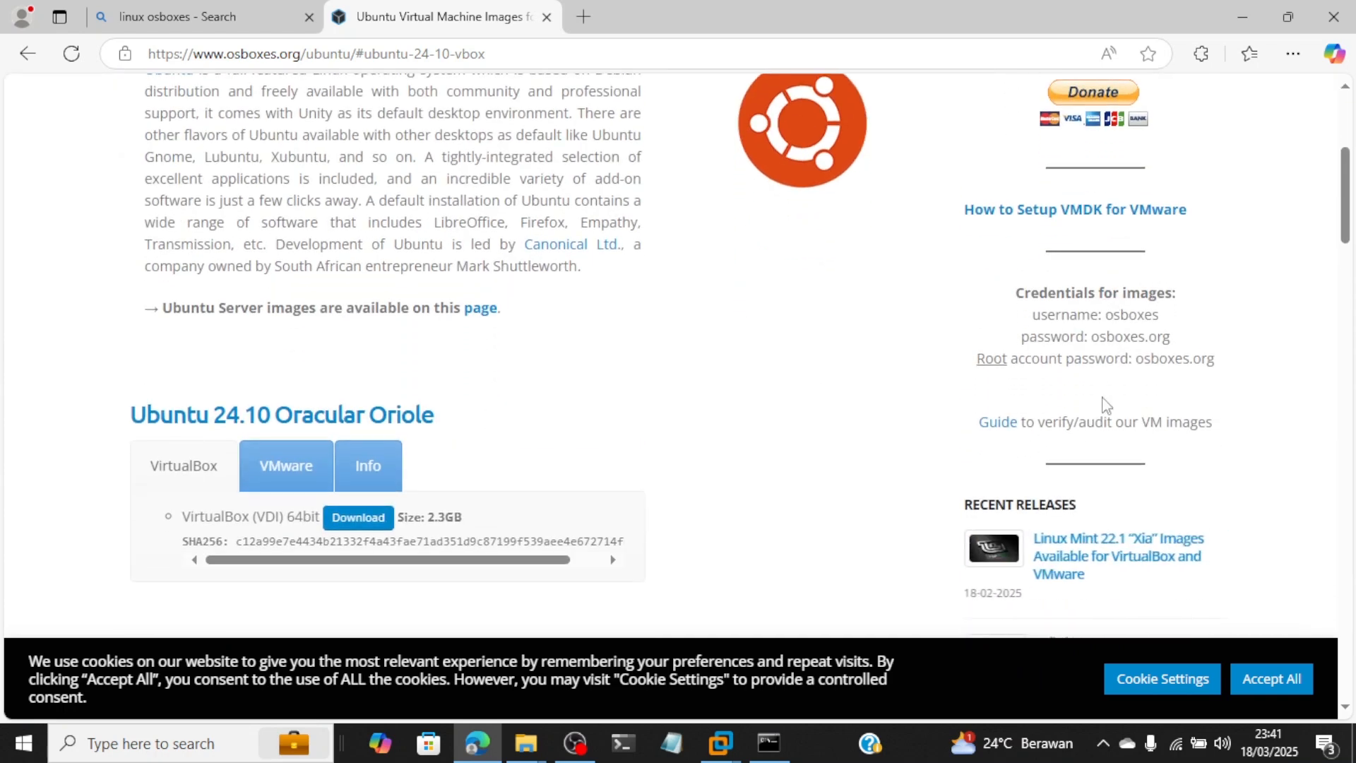
pyautogui.scroll(1, 989, 357)
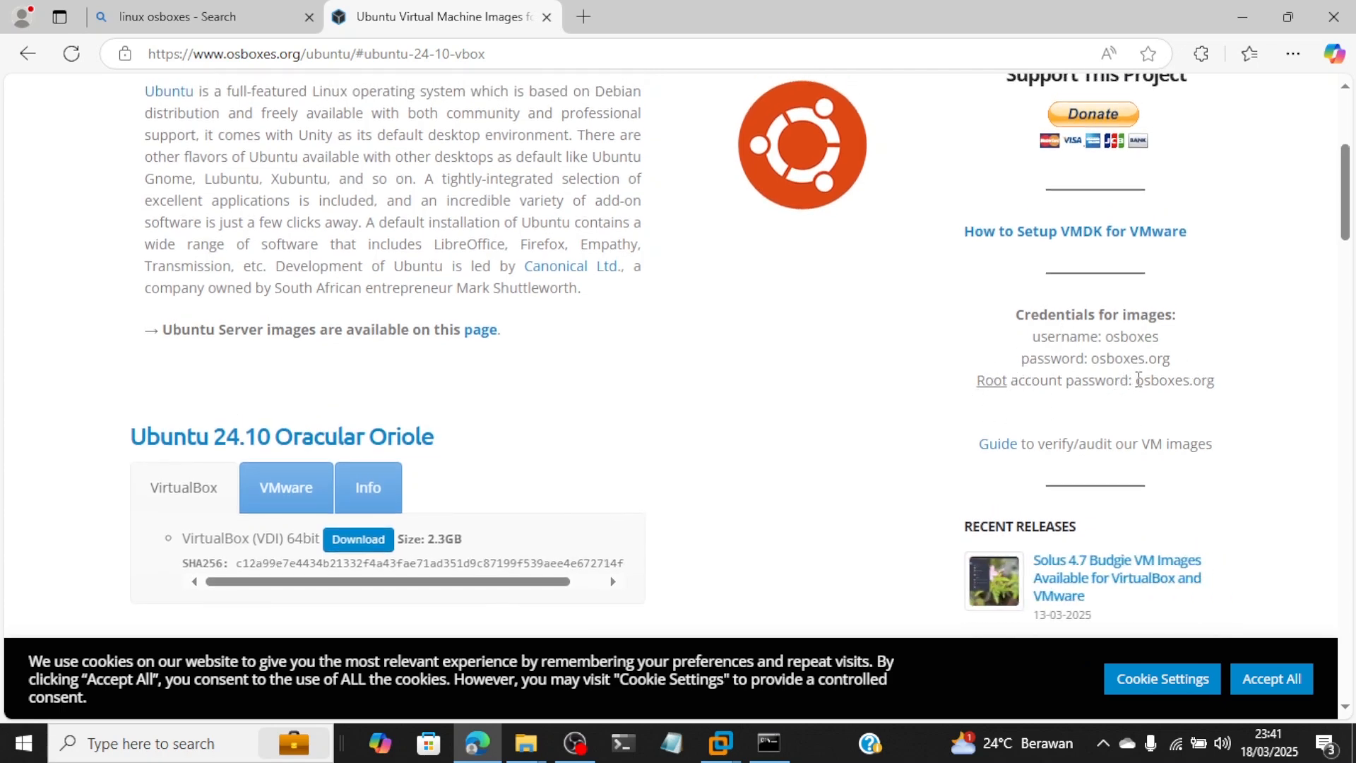
pyautogui.moveTo(1137, 381); pyautogui.dragTo(1217, 383)
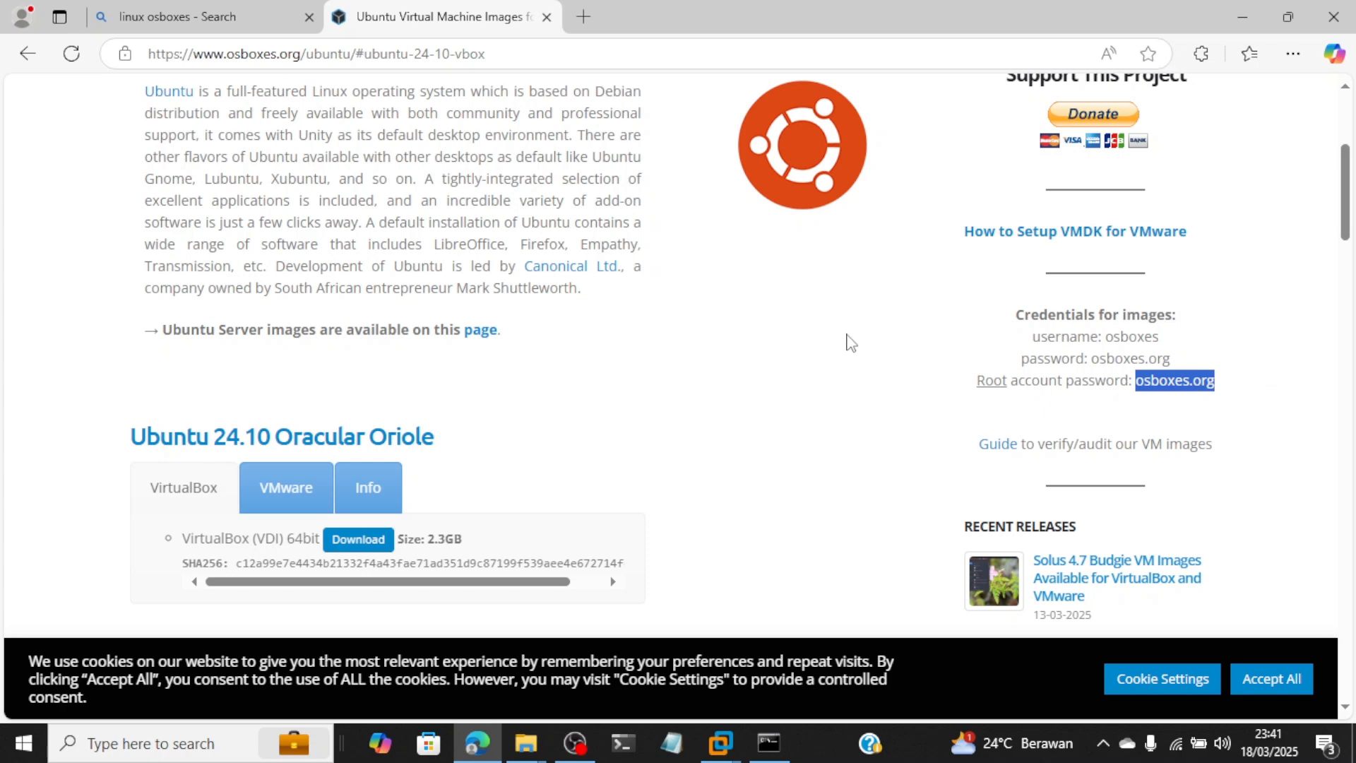
pyautogui.click(850, 343)
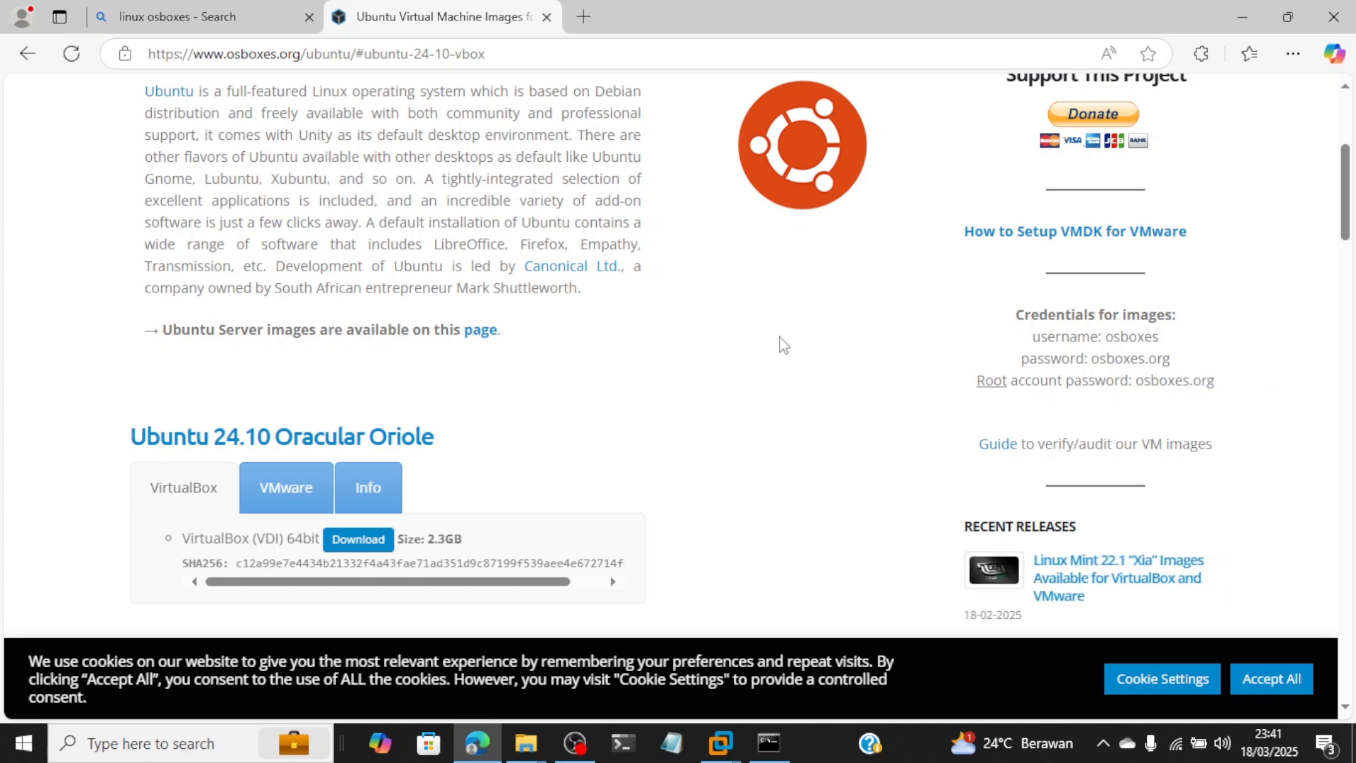
# Step: Switch to File Explorer, view the 7-Zip extraction options for 64bit.7z, and look inside the 64bit folder before returning to OS
pyautogui.hotkey('alt', 'Tab')
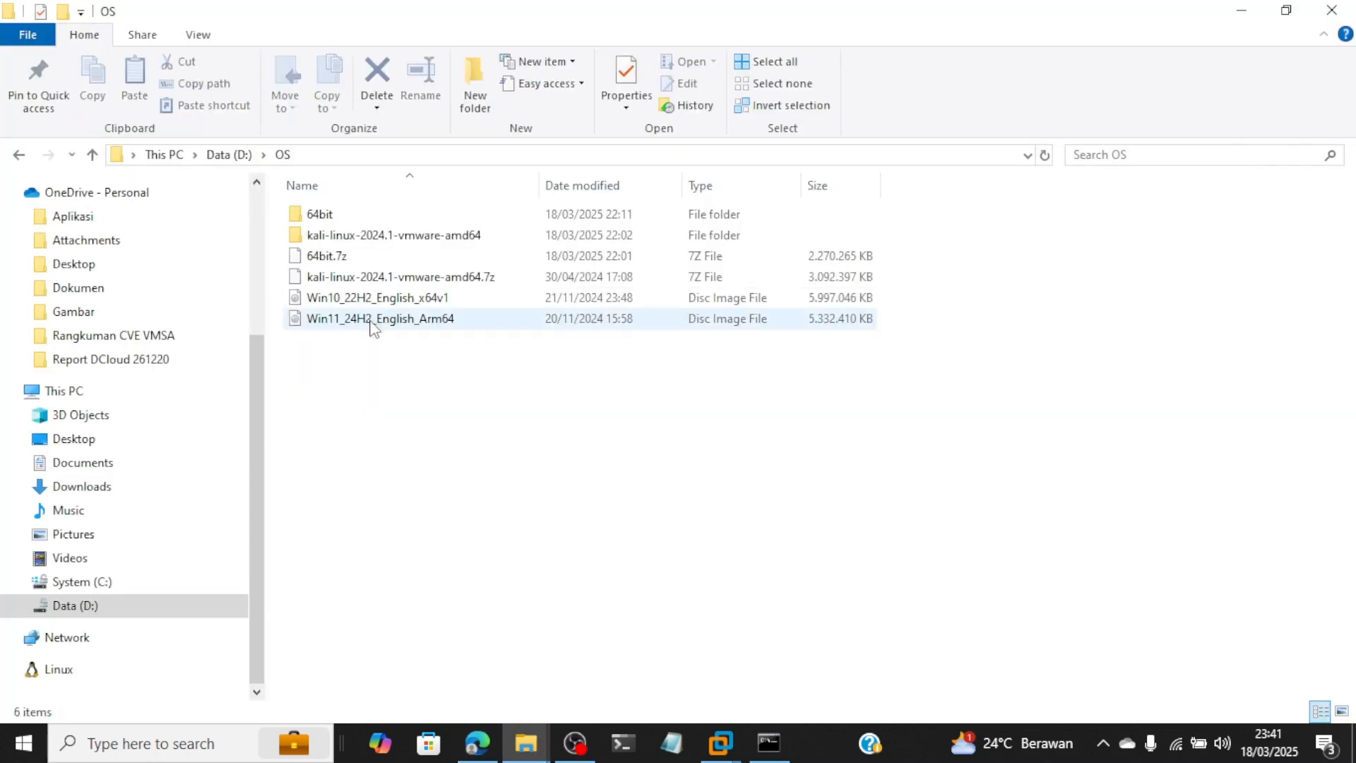
pyautogui.click(333, 260)
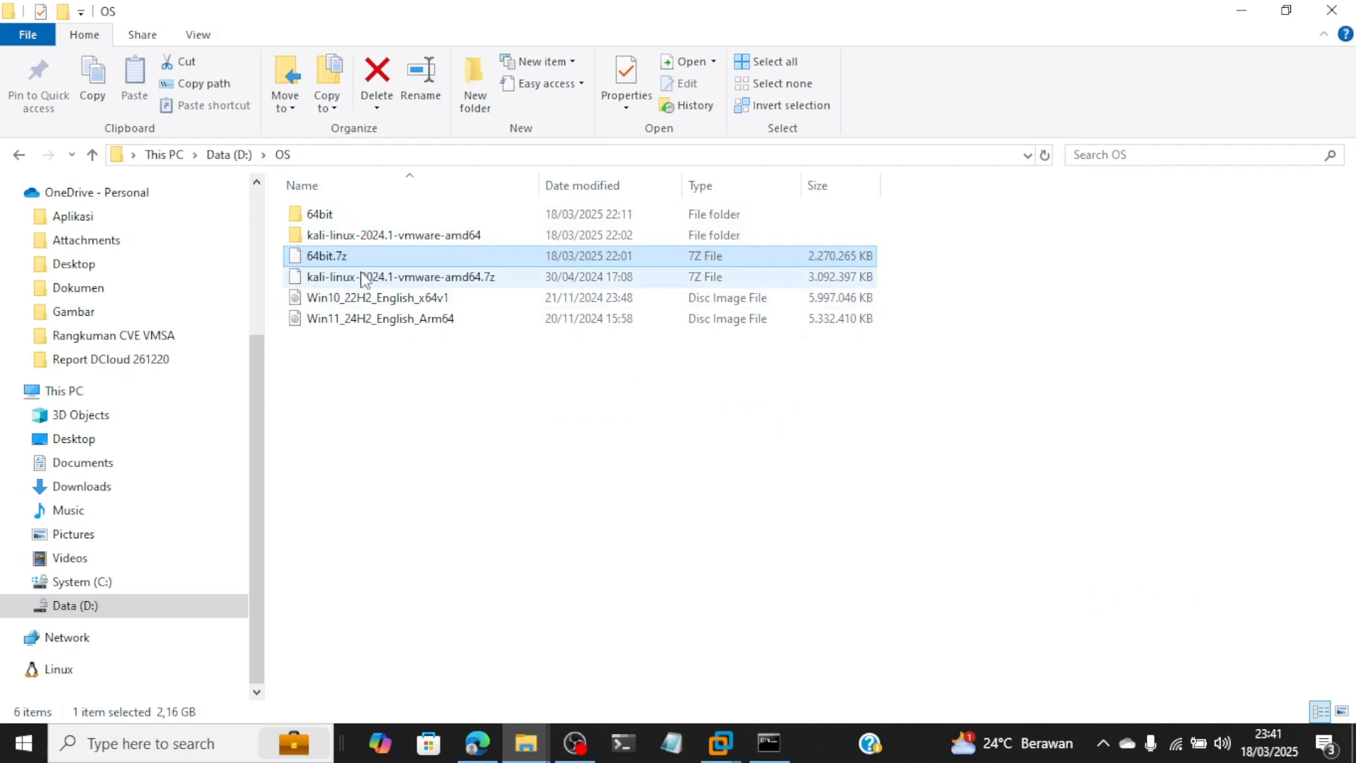
pyautogui.rightClick(398, 260)
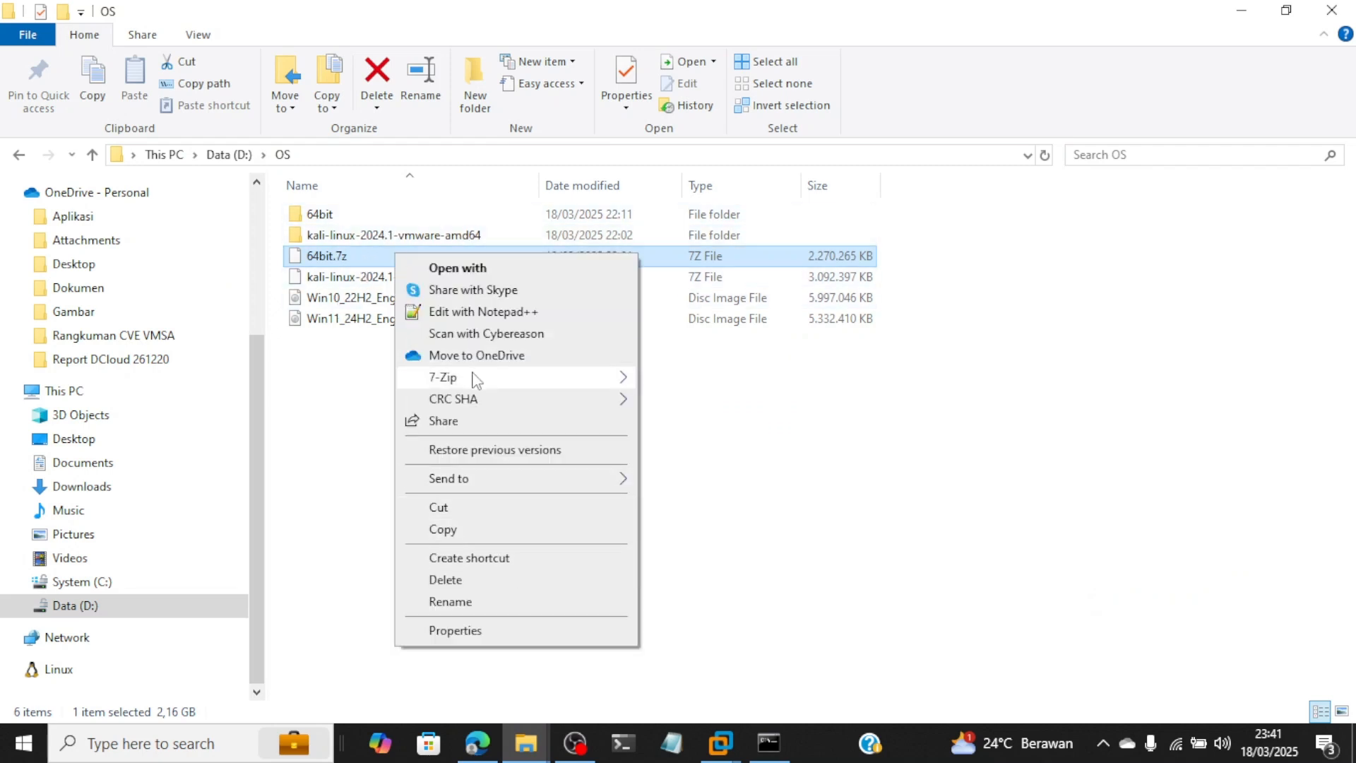
pyautogui.moveTo(473, 377)
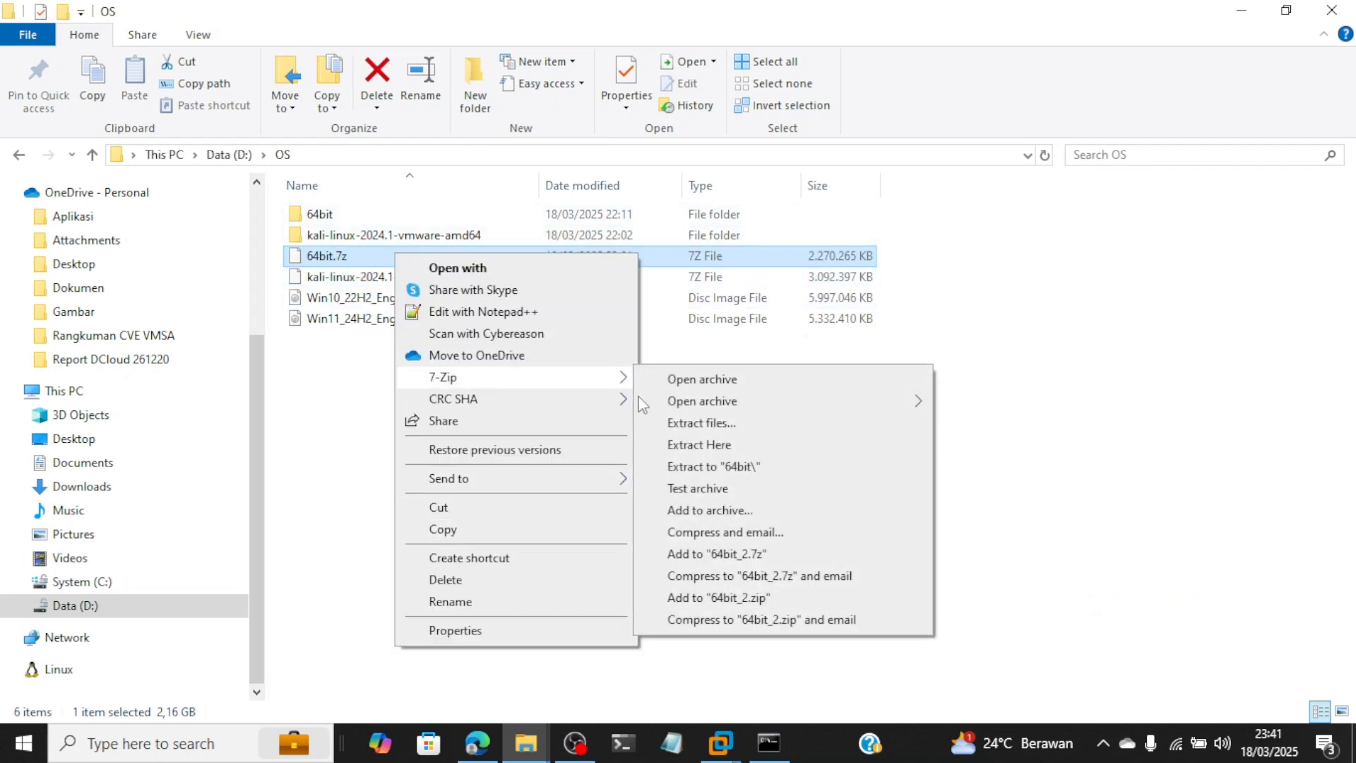
pyautogui.click(713, 469)
pyautogui.doubleClick(358, 218)
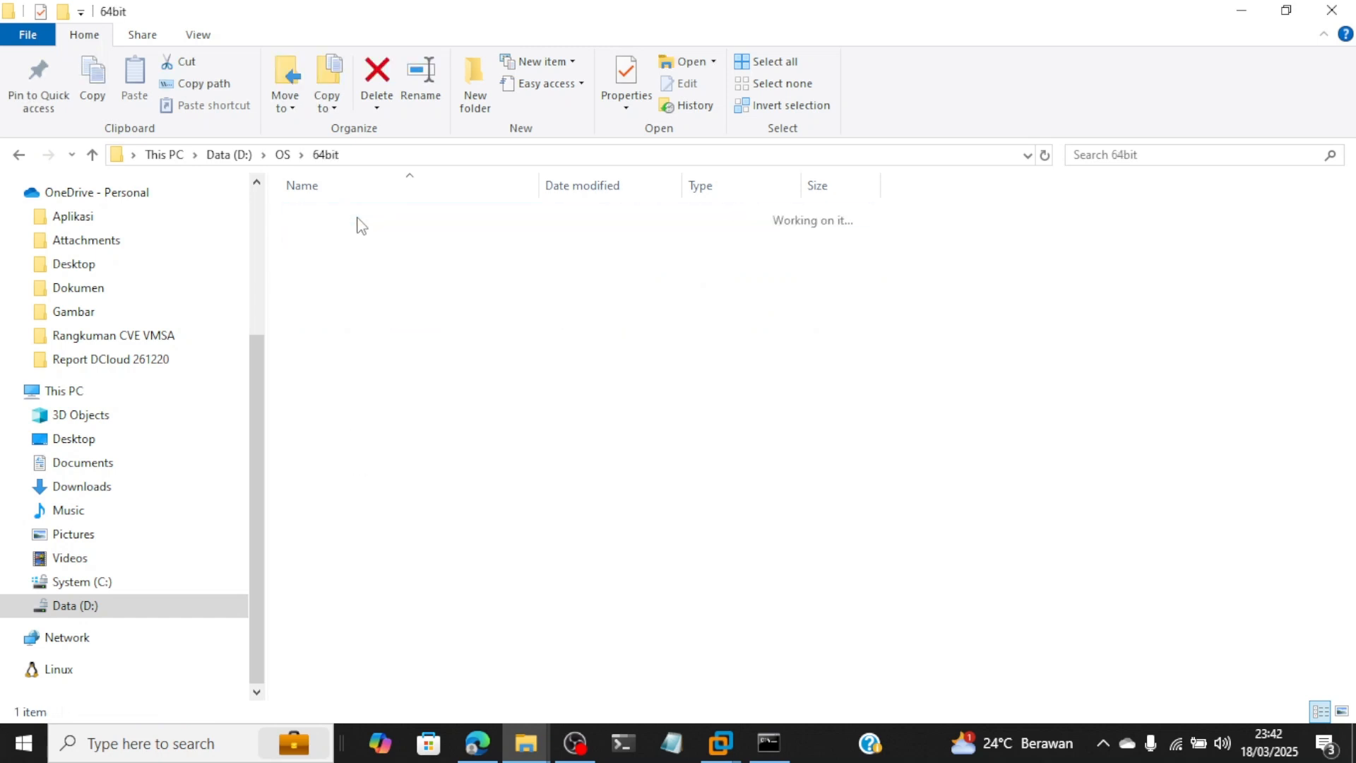
pyautogui.click(282, 156)
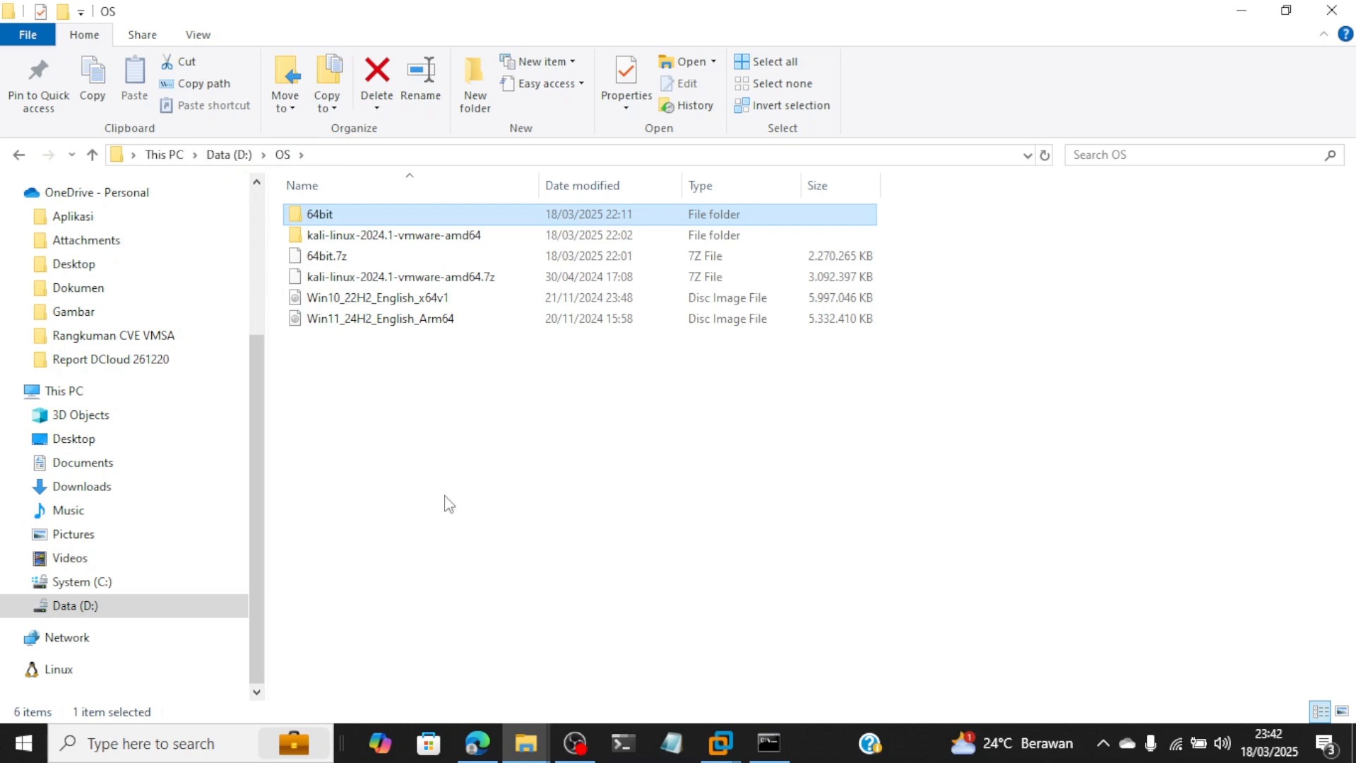
# Step: Switch to VMware Workstation and start creating a new virtual machine with the Typical configuration
pyautogui.moveTo(741, 742)
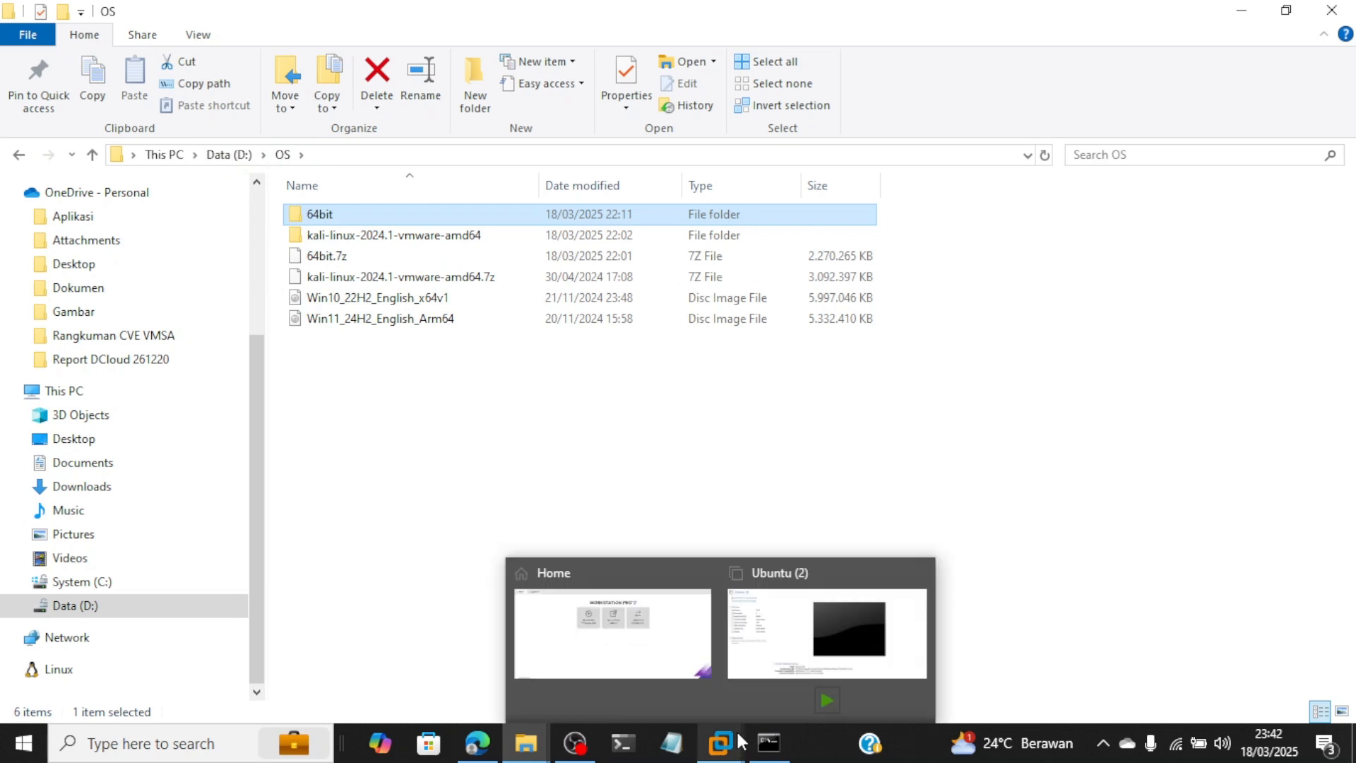
pyautogui.click(652, 600)
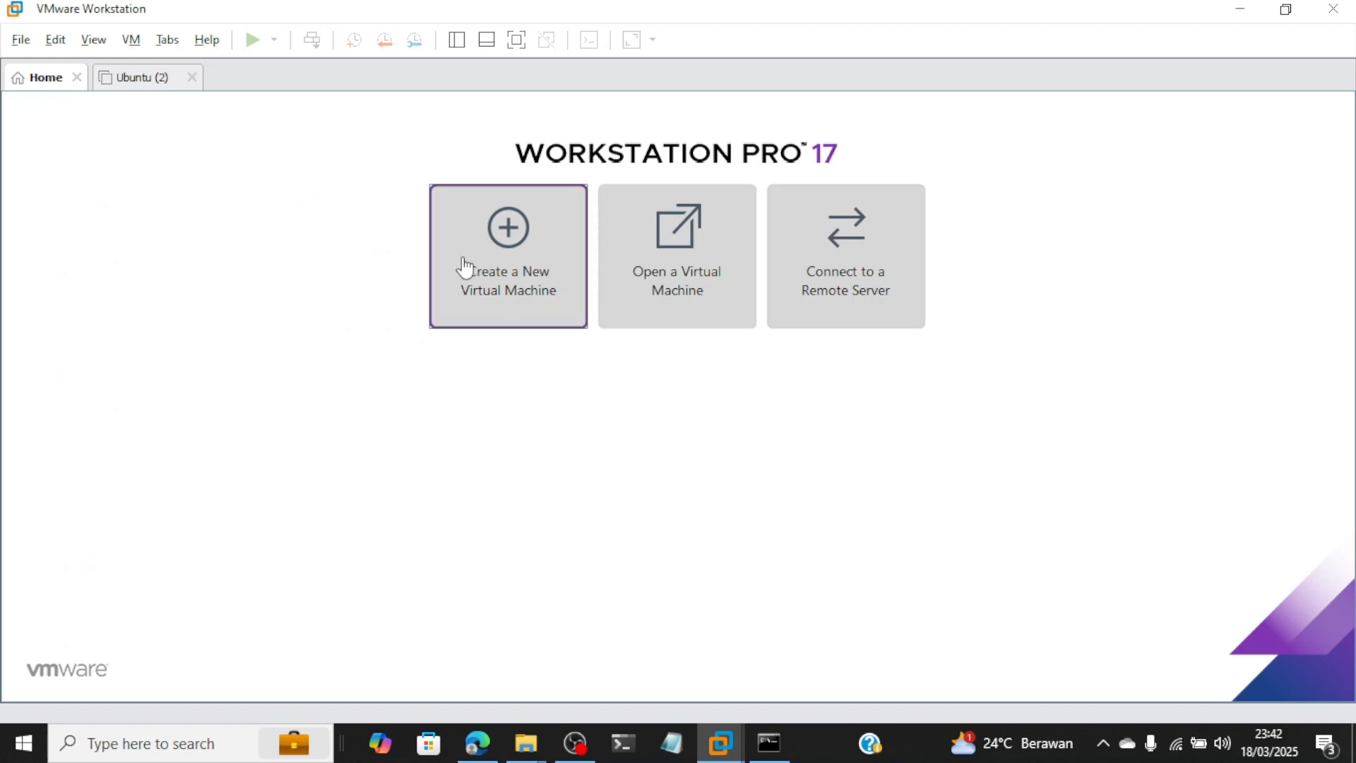
pyautogui.click(509, 314)
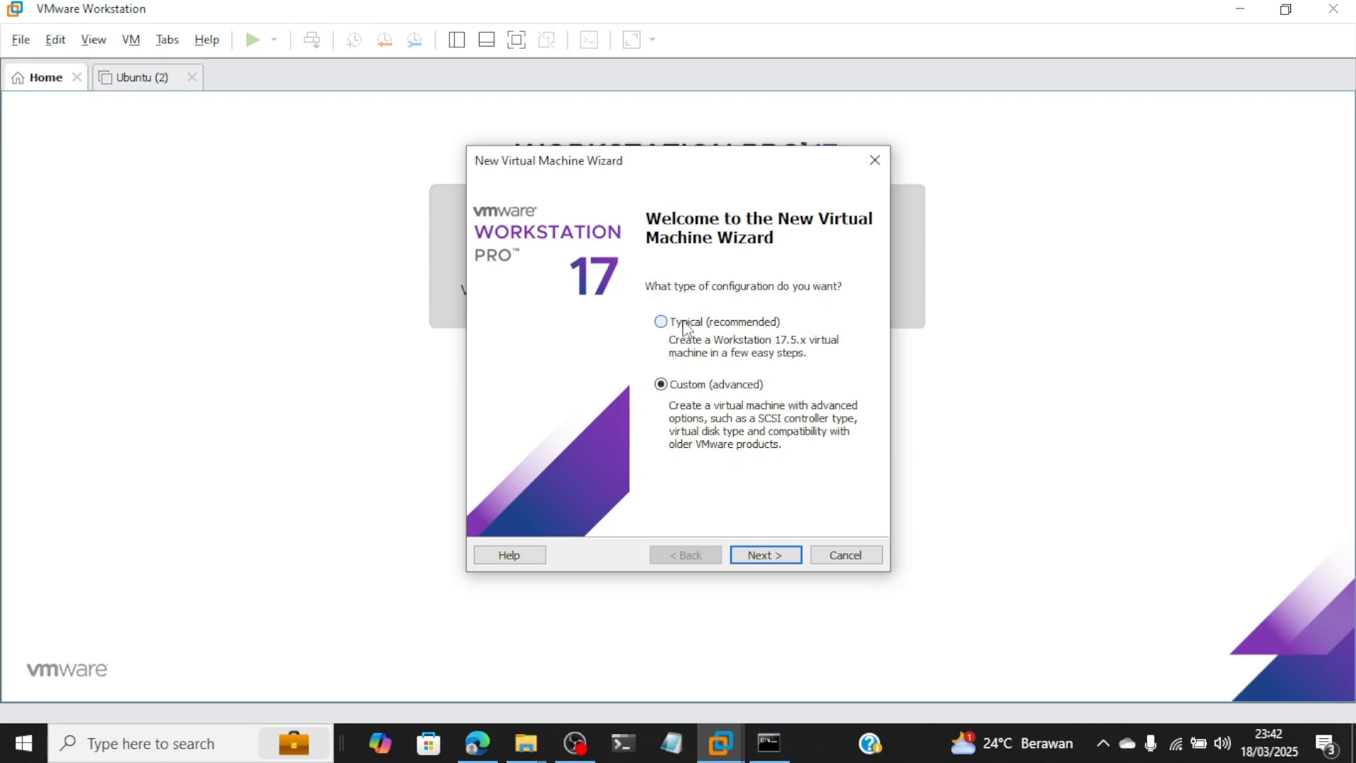
pyautogui.click(772, 560)
pyautogui.click(672, 558)
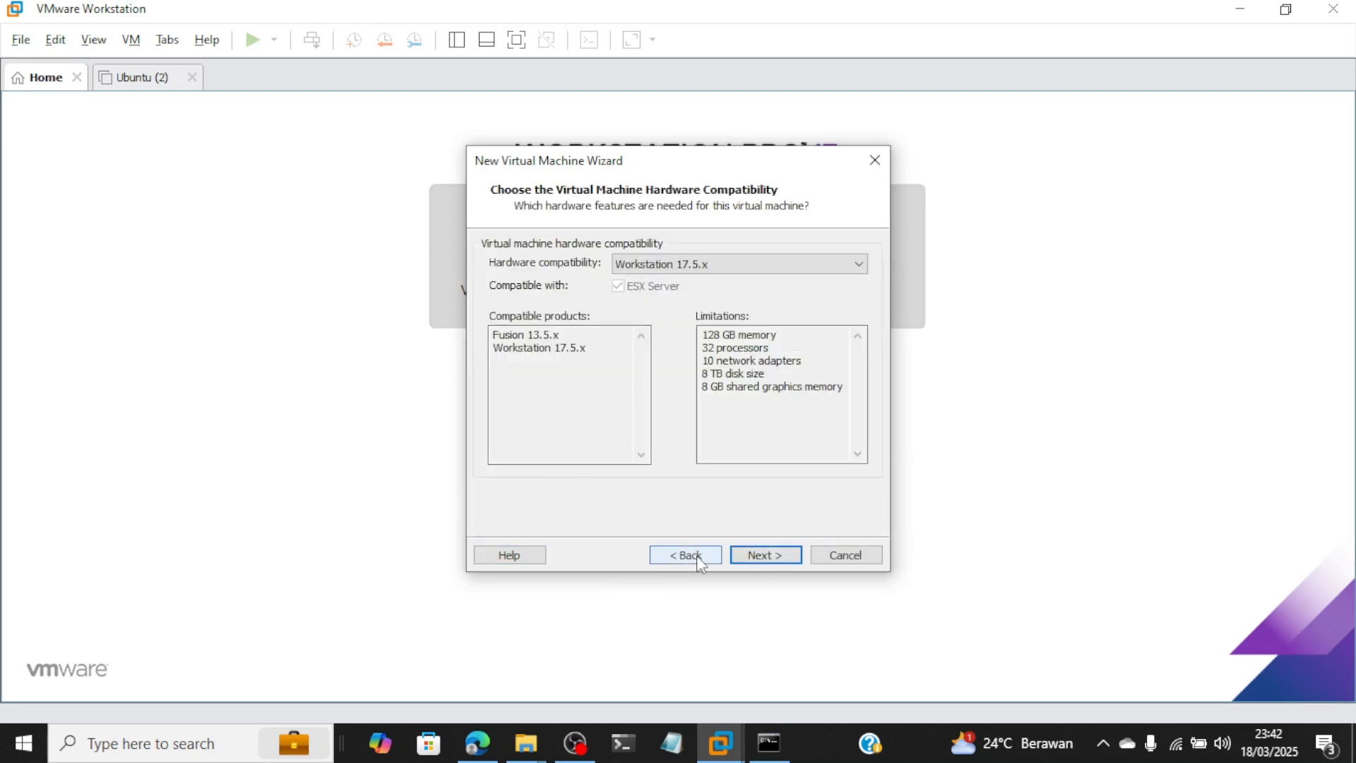
pyautogui.click(690, 330)
pyautogui.click(764, 555)
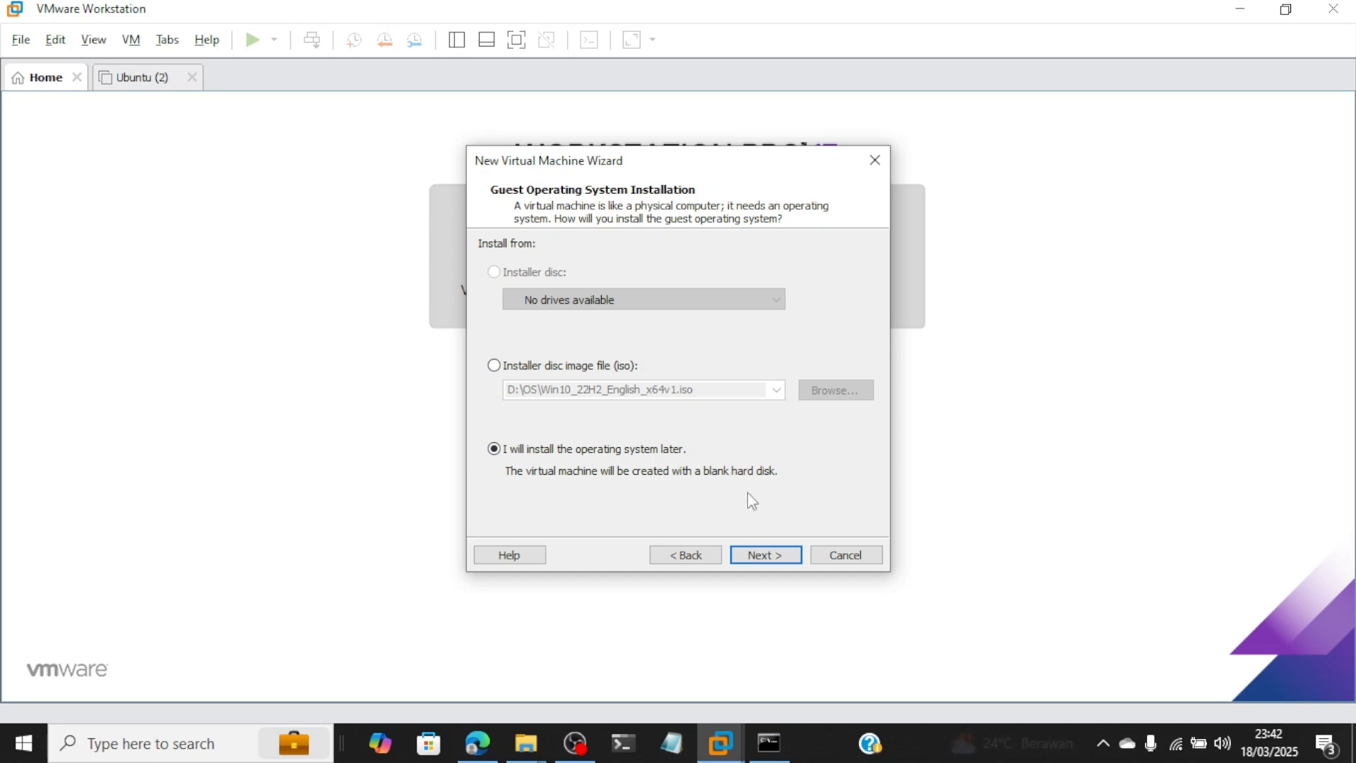
# Step: Choose to install the operating system later and set the guest operating system to Linux, version Ubuntu
pyautogui.click(769, 556)
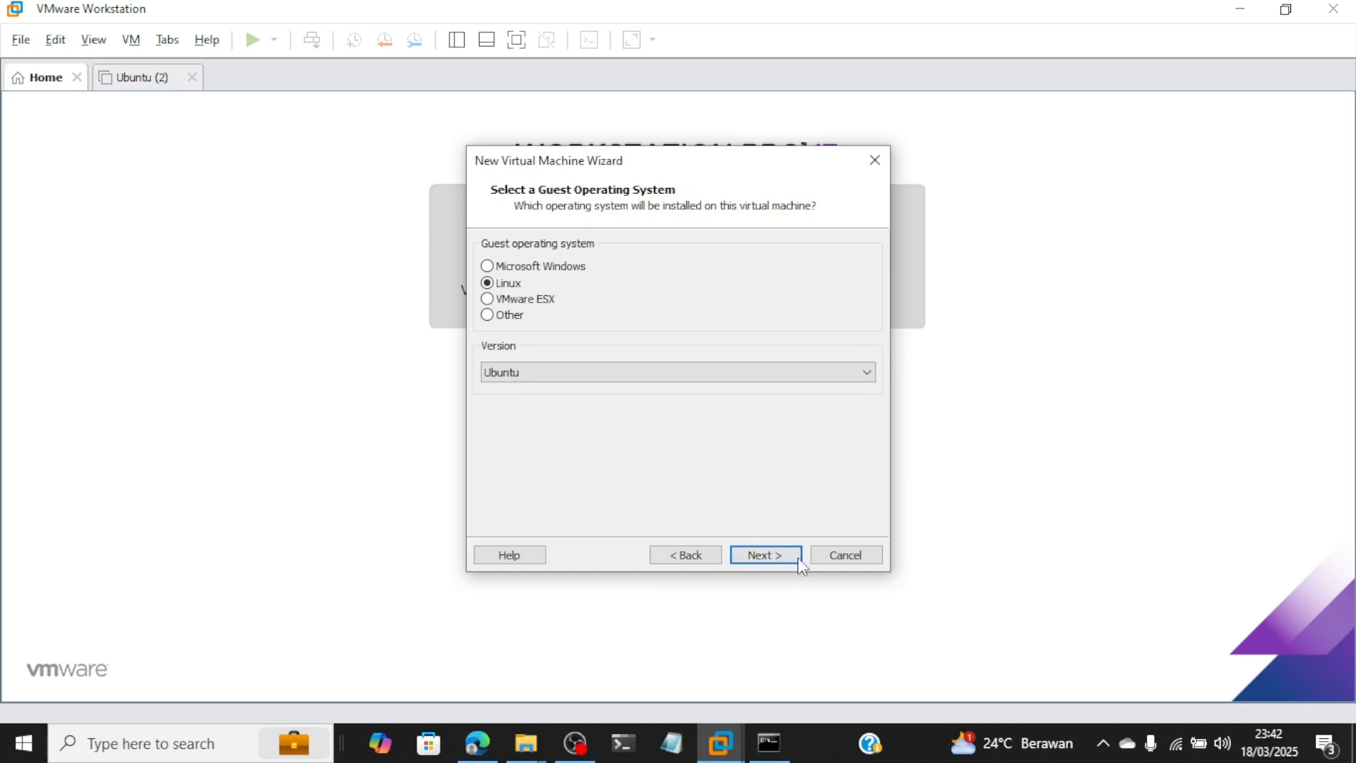
pyautogui.click(723, 371)
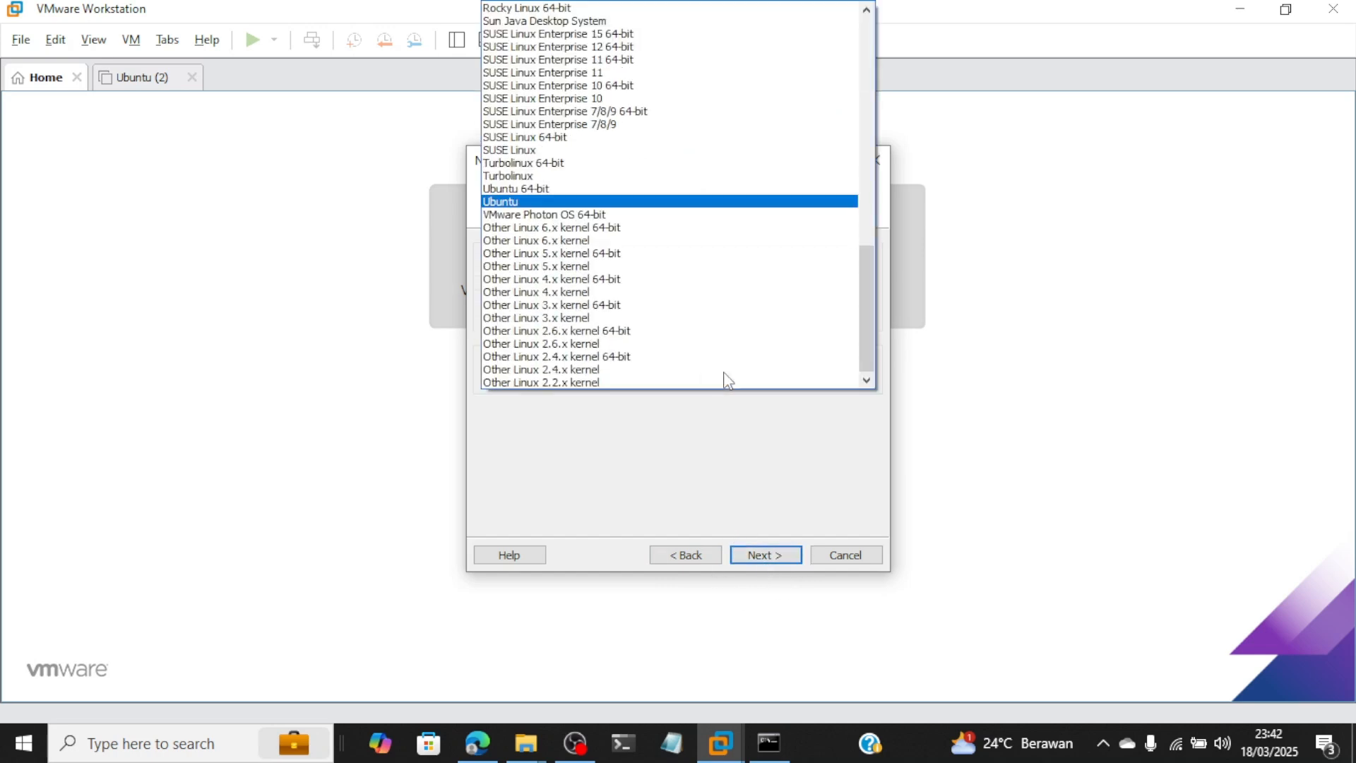
pyautogui.click(619, 189)
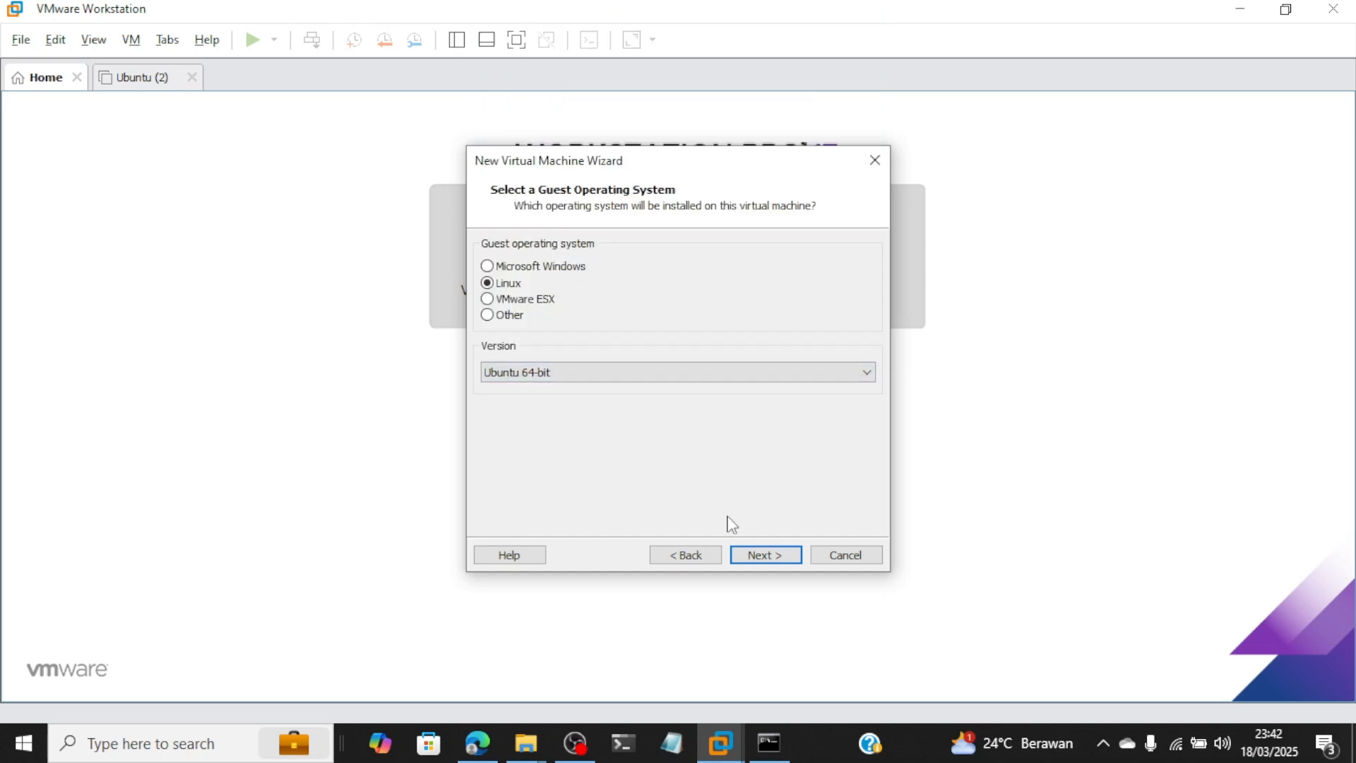
pyautogui.click(632, 376)
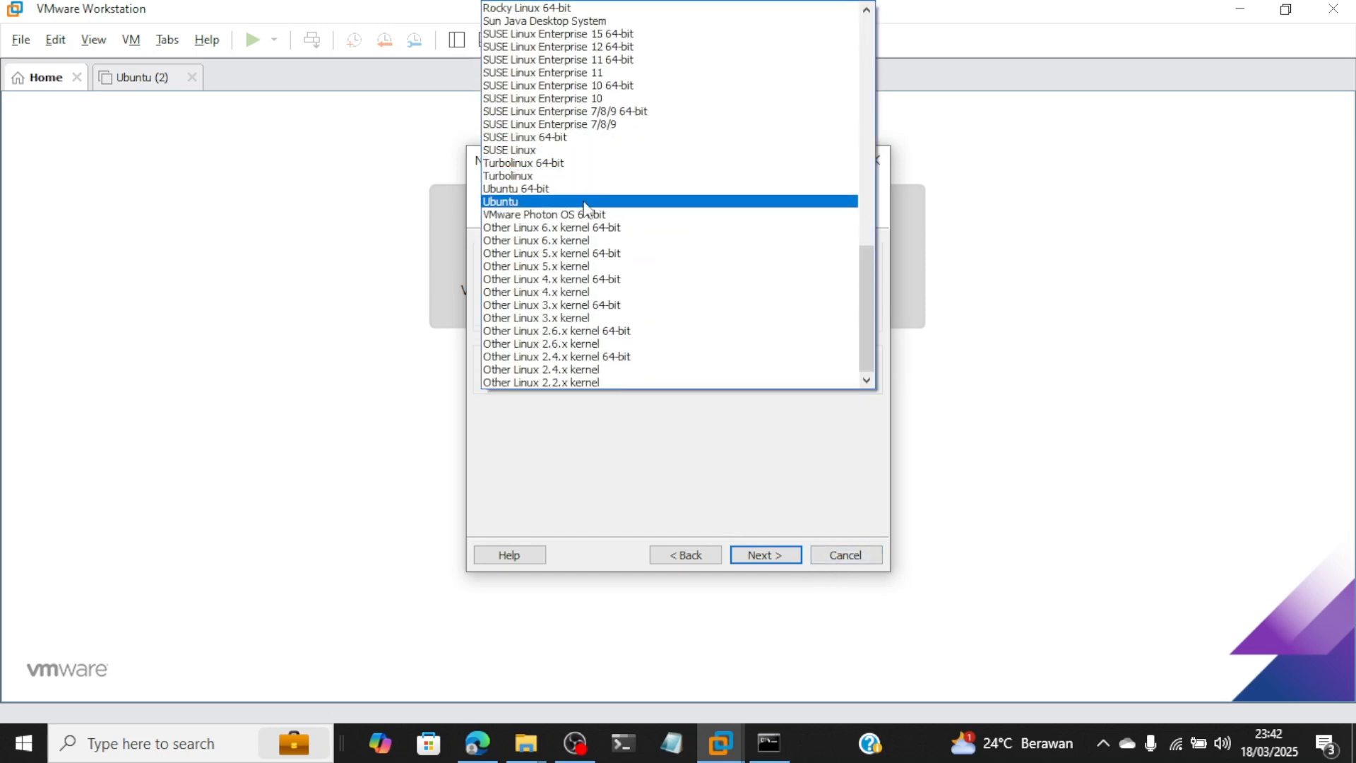
pyautogui.click(585, 202)
pyautogui.click(777, 565)
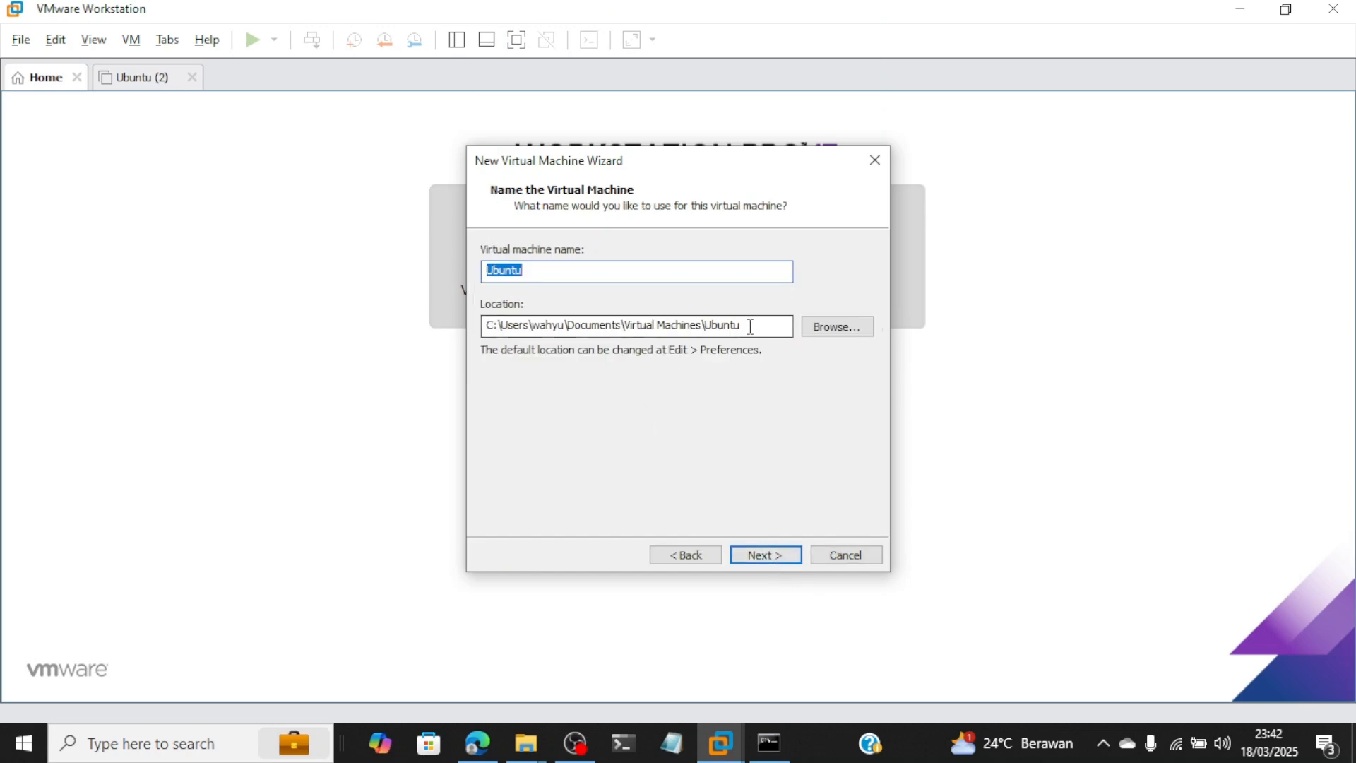
# Step: Keep the virtual machine name Ubuntu and set its location to a new folder named Ubuntu_VM on drive D
pyautogui.click(835, 329)
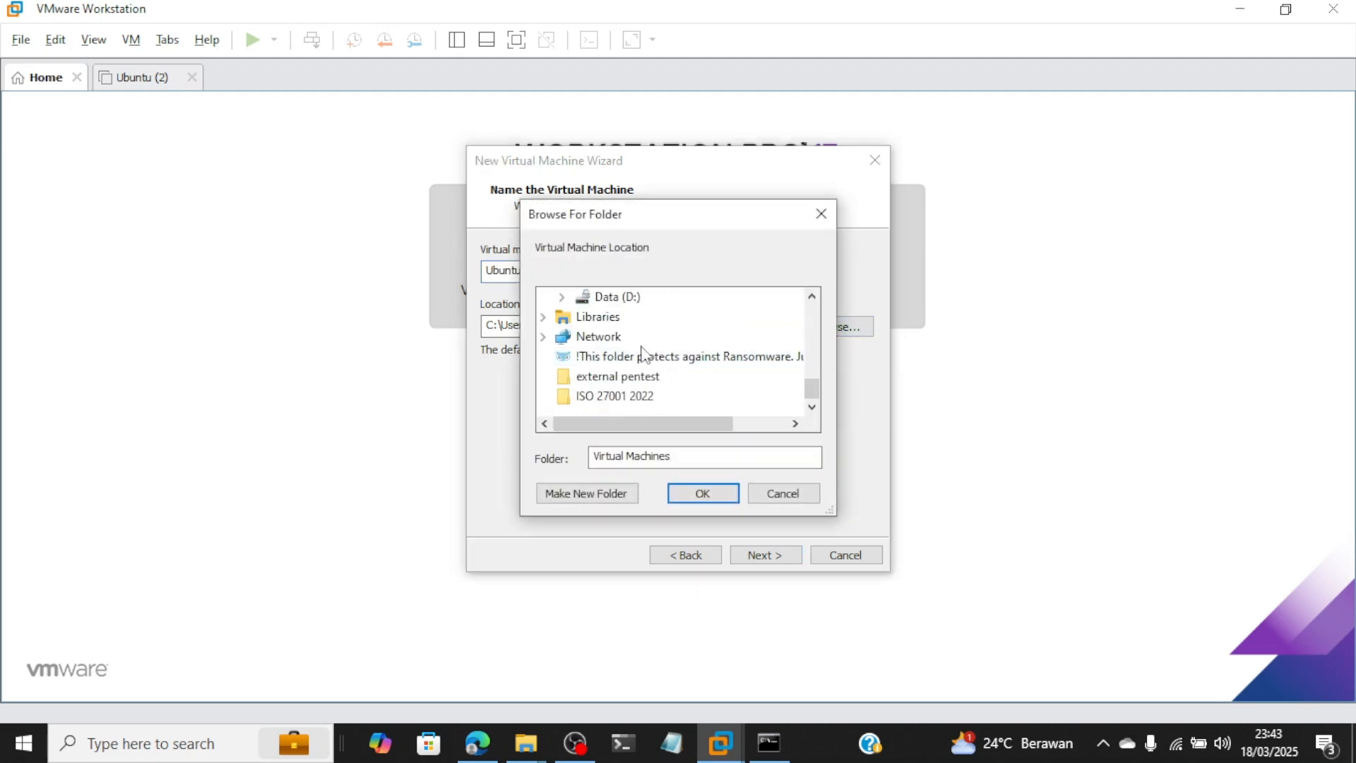
pyautogui.scroll(1, 640, 356)
pyautogui.click(619, 368)
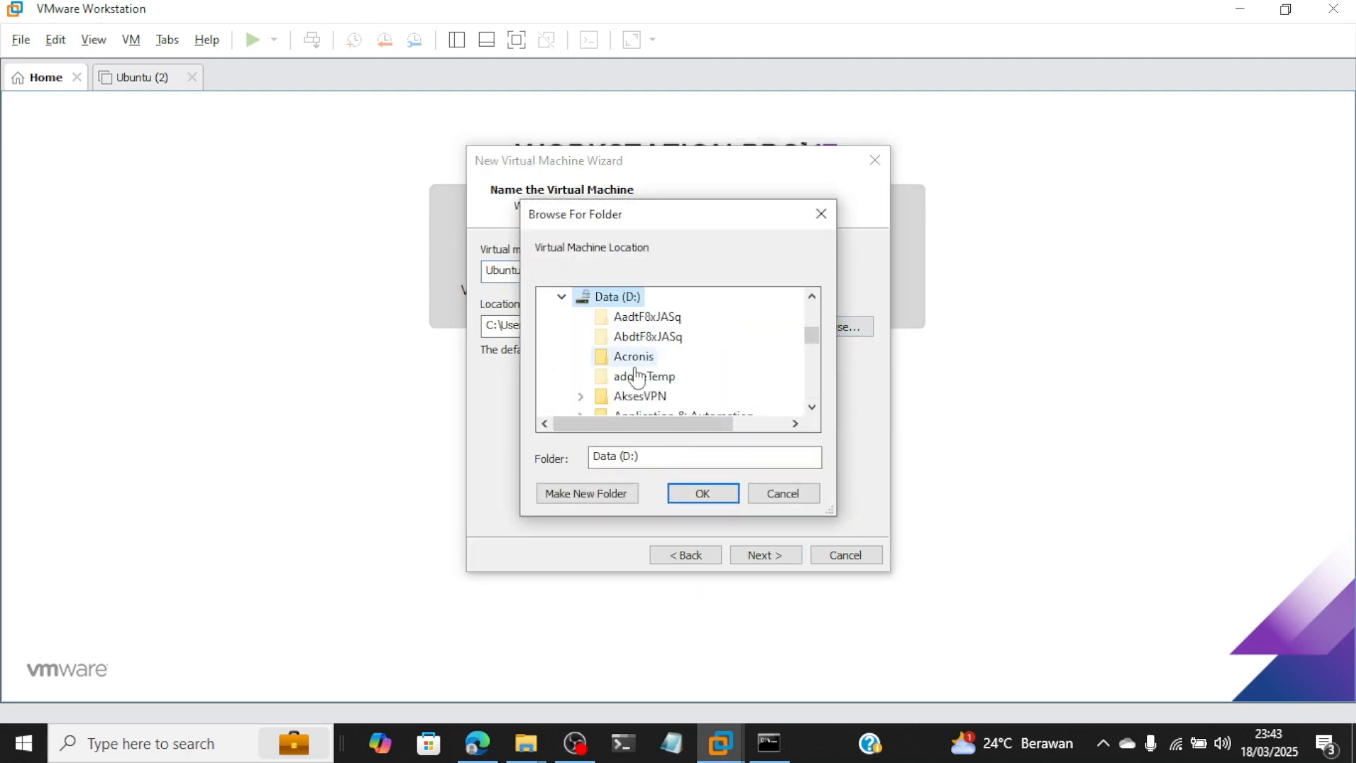
pyautogui.click(597, 501)
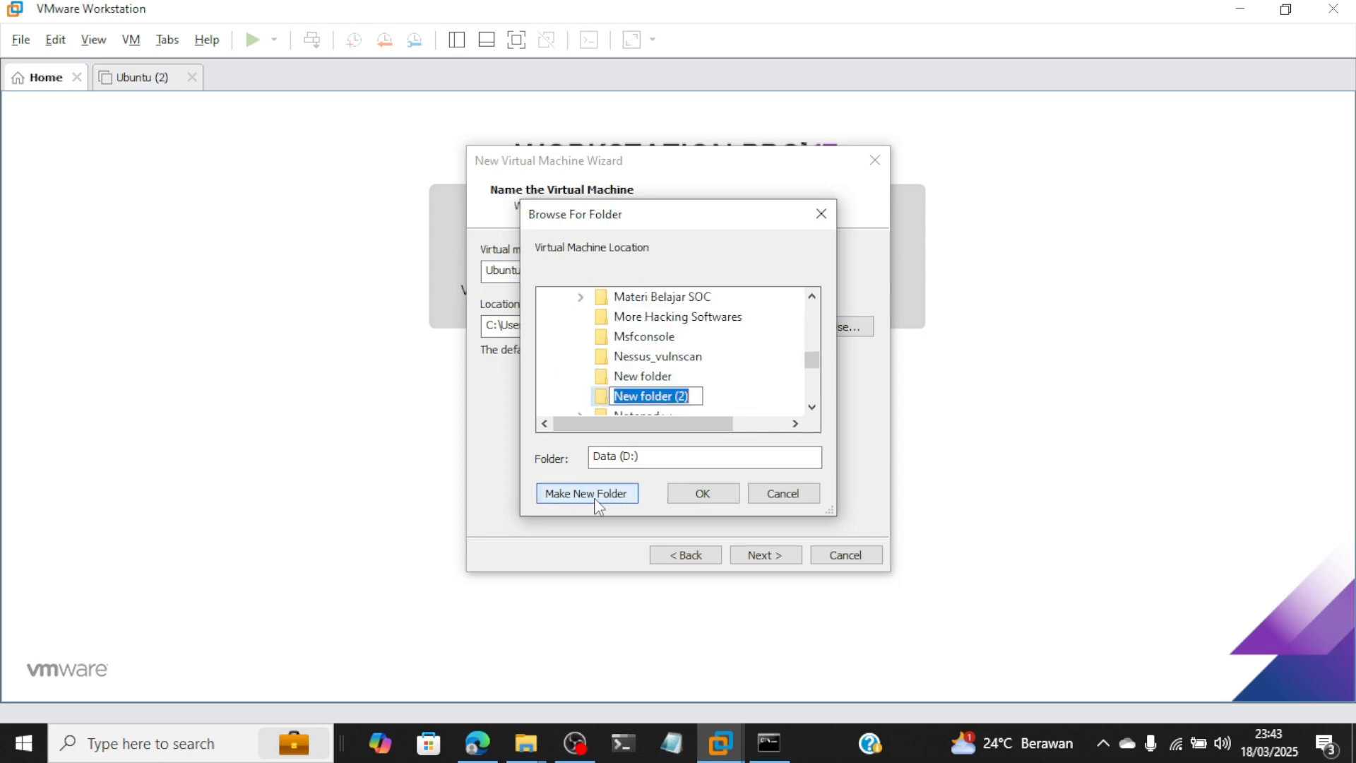
pyautogui.write('bu')
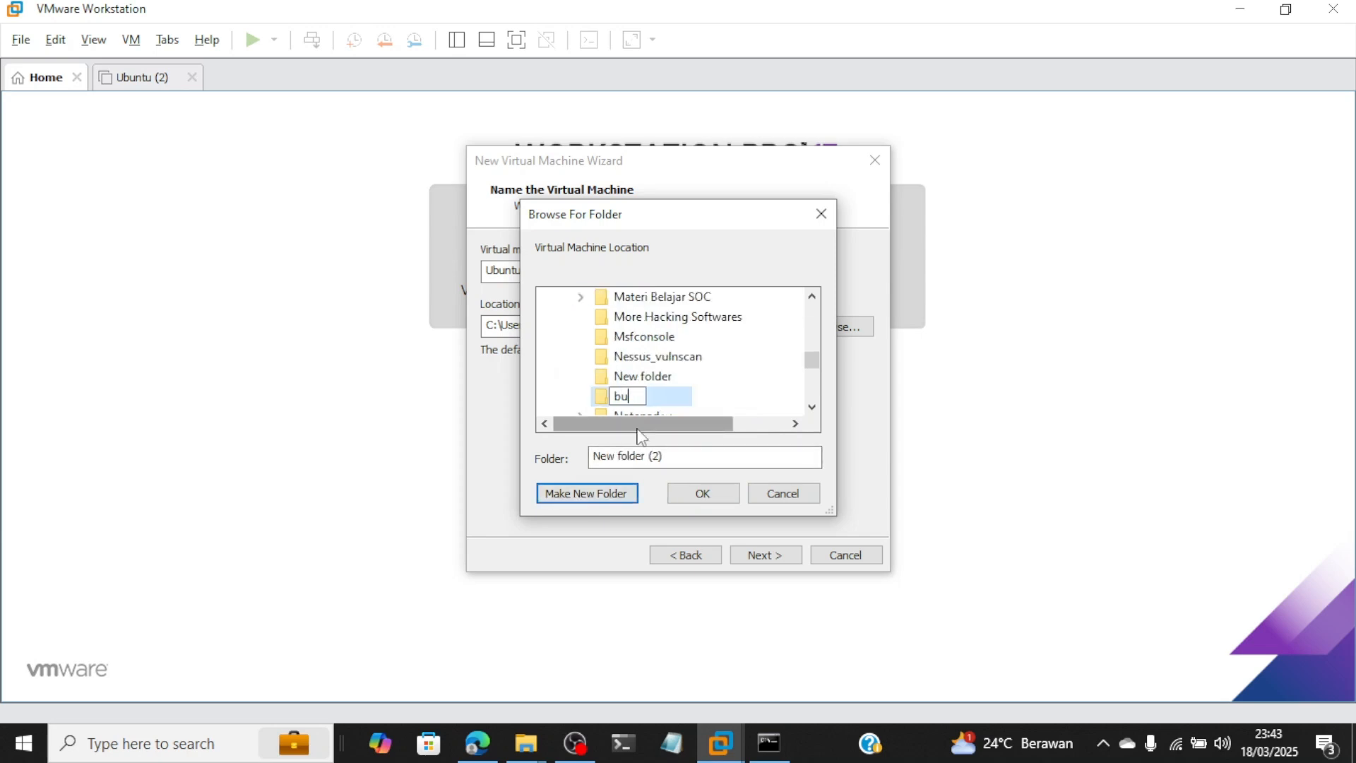
pyautogui.write('Ubuntu_VM')
pyautogui.press('Return')
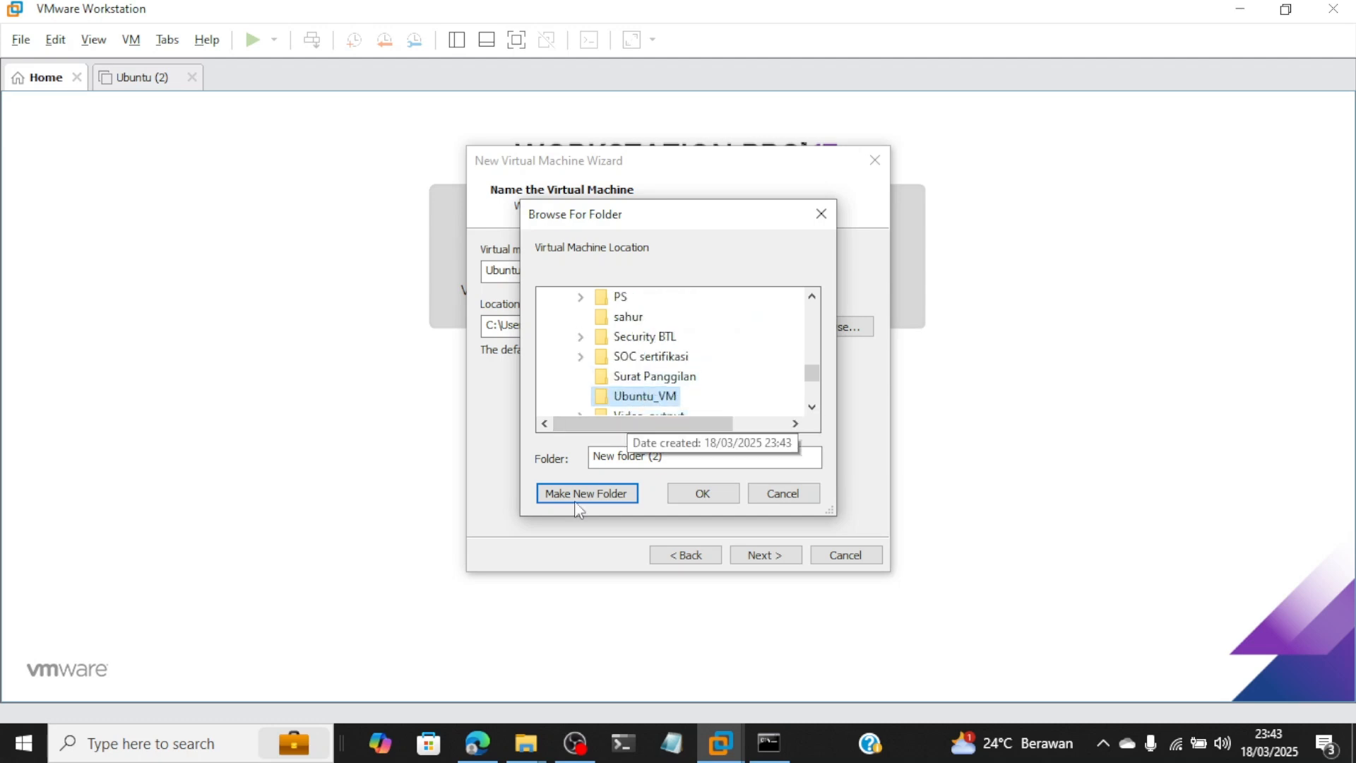
pyautogui.click(691, 496)
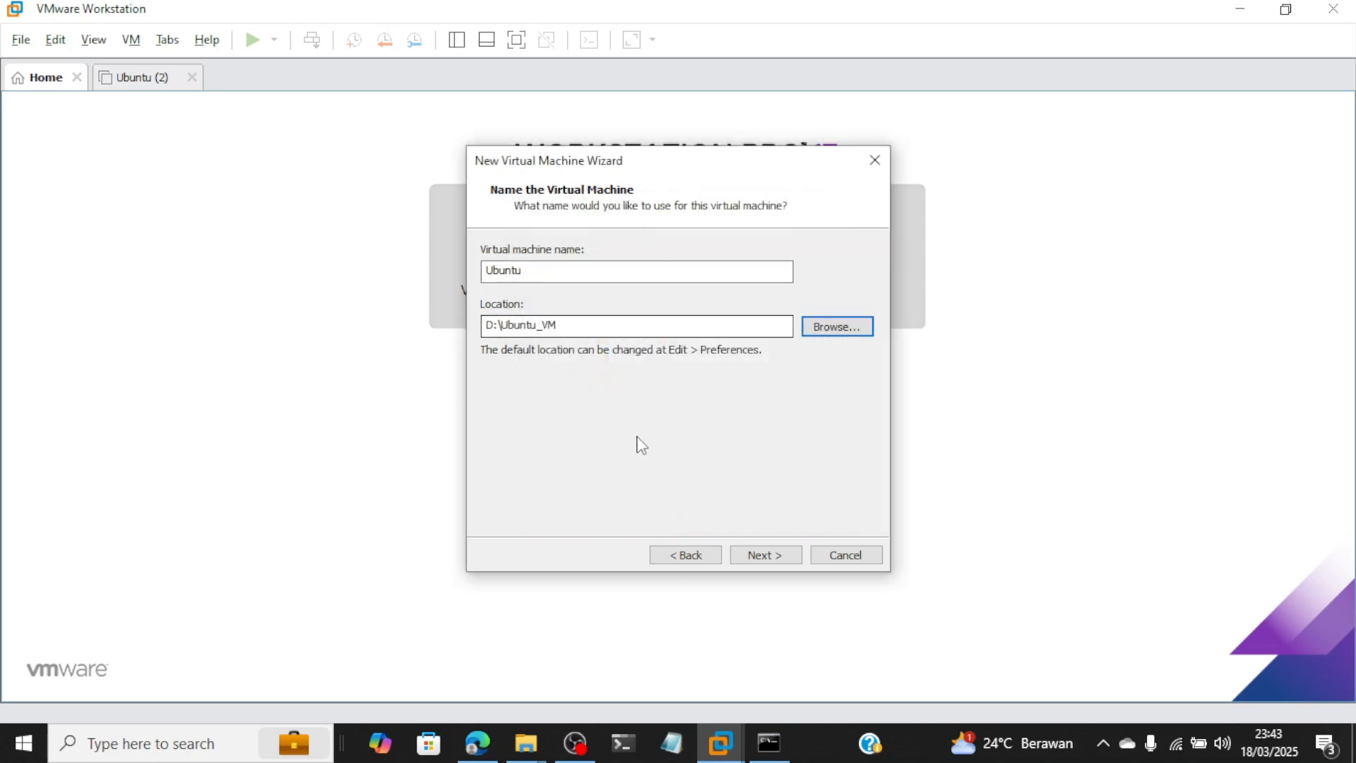
pyautogui.click(782, 555)
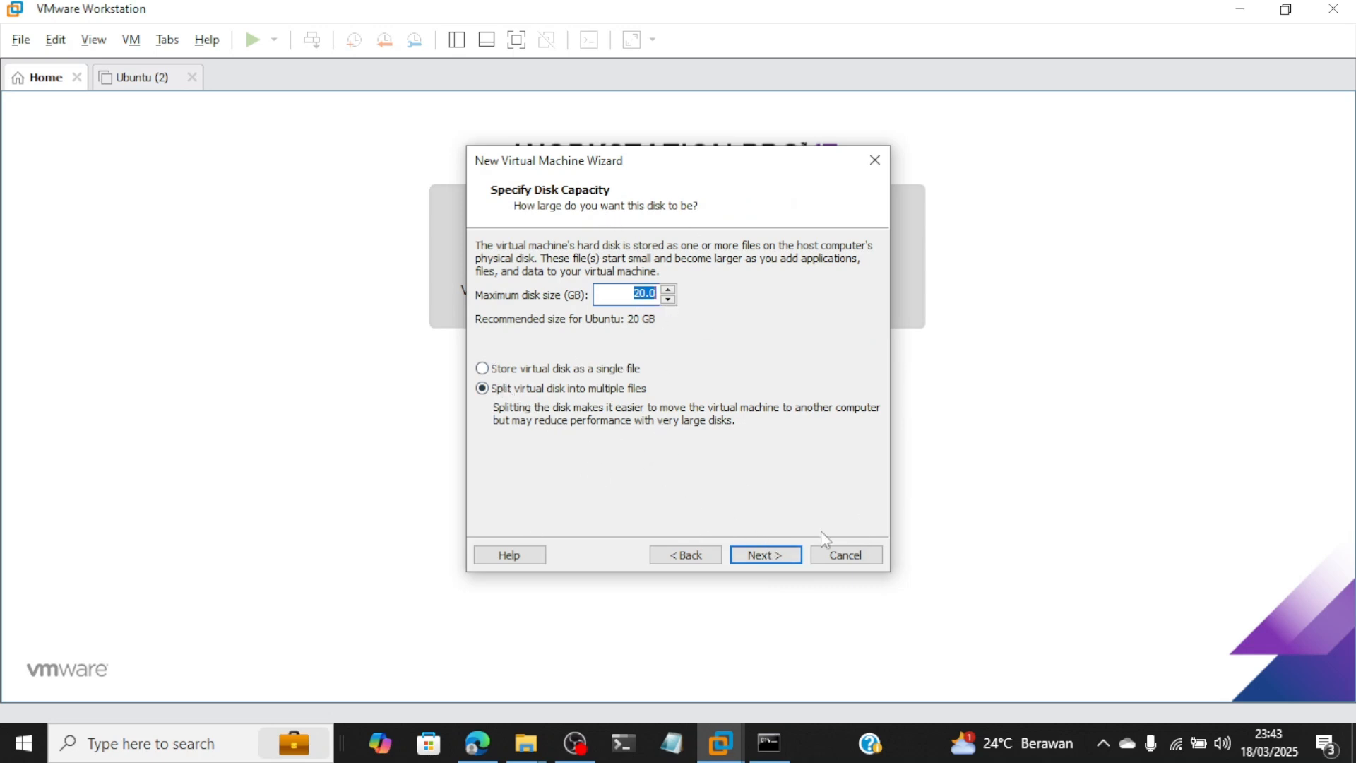
# Step: Finish creating the virtual machine with a 20 GB disk split into multiple files, and close the Ubuntu (2) machine
pyautogui.click(774, 568)
pyautogui.click(771, 559)
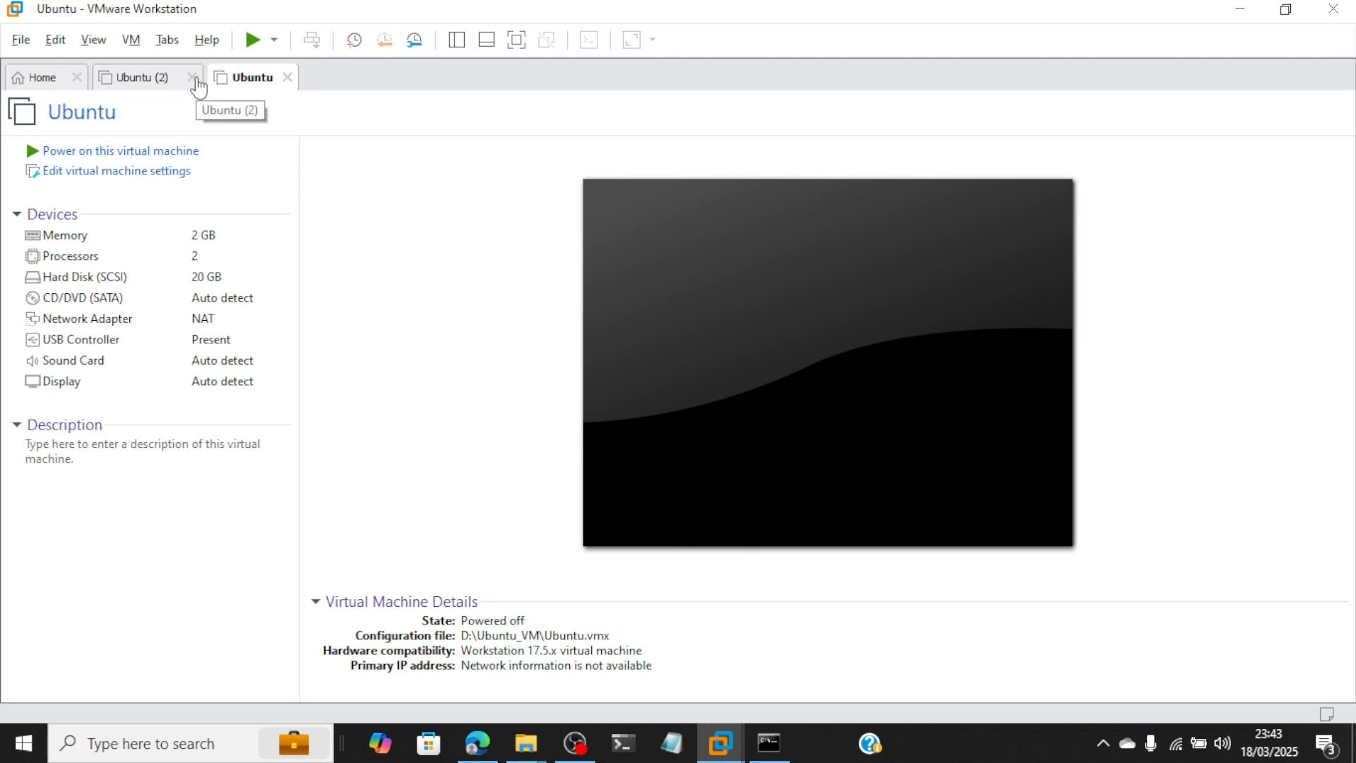
pyautogui.click(192, 78)
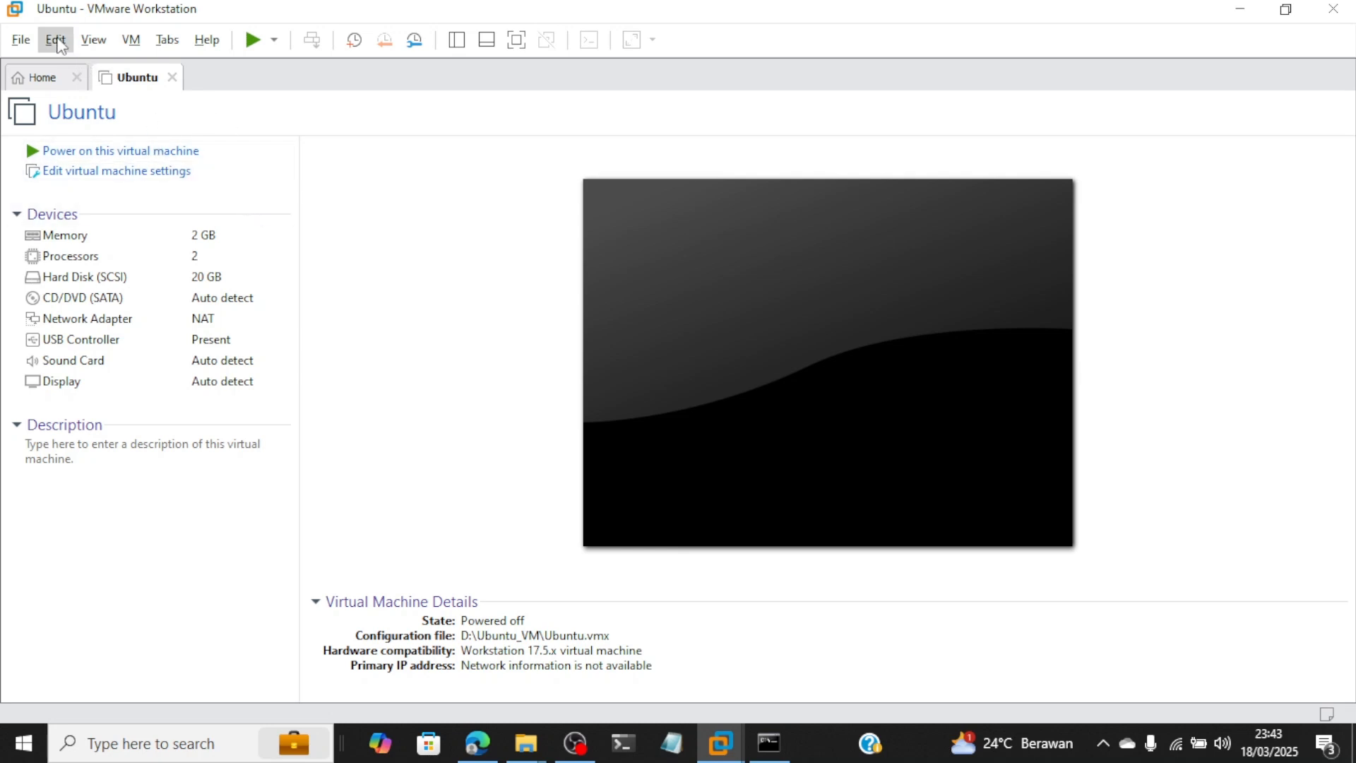
# Step: Open the new Ubuntu virtual machine's settings and remove its SCSI hard disk
pyautogui.click(59, 43)
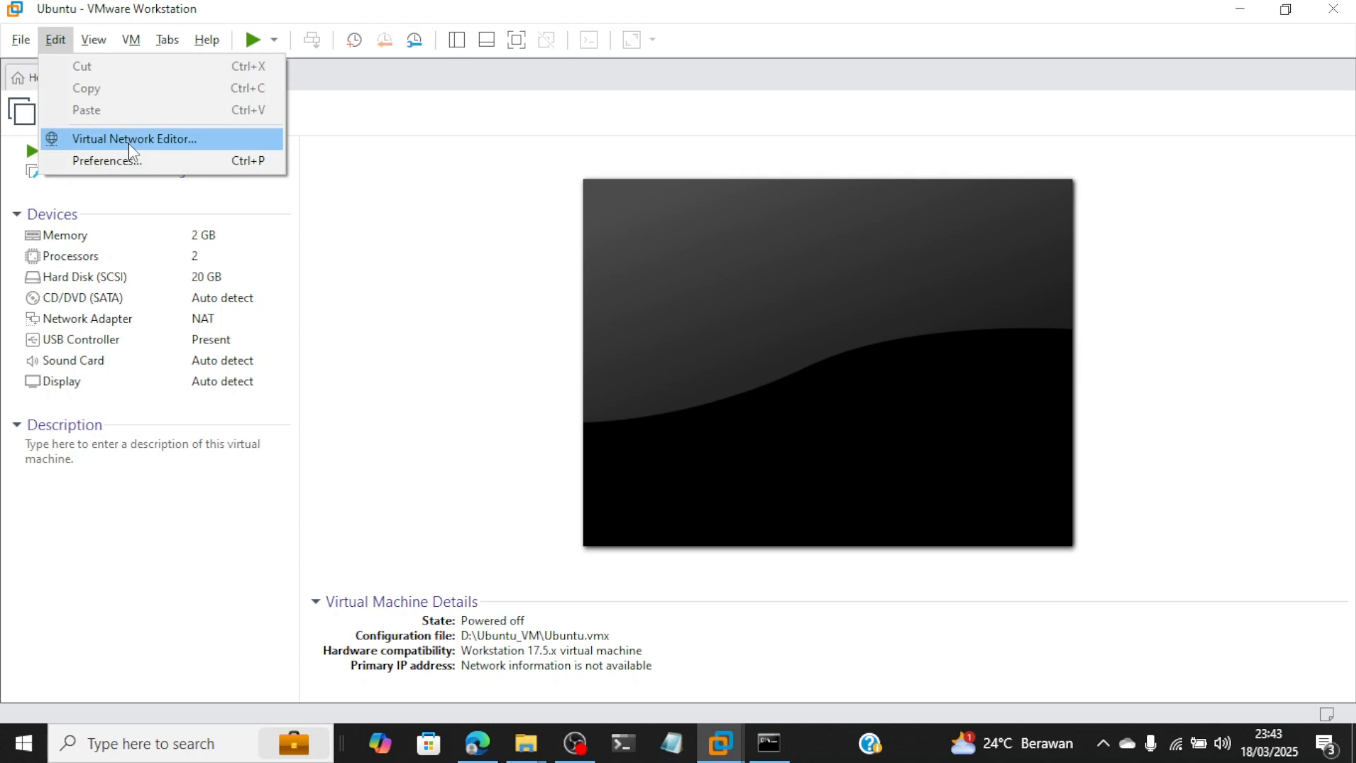
pyautogui.click(151, 197)
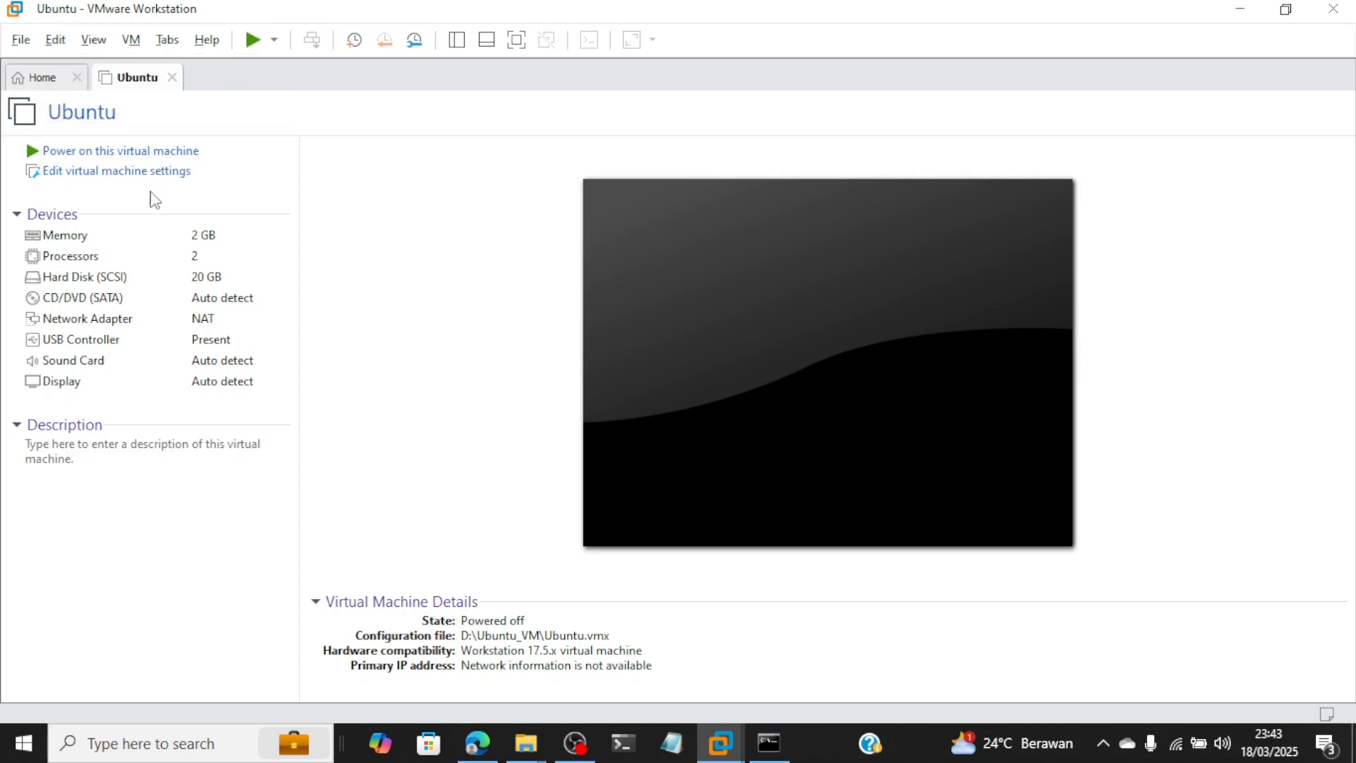
pyautogui.click(117, 177)
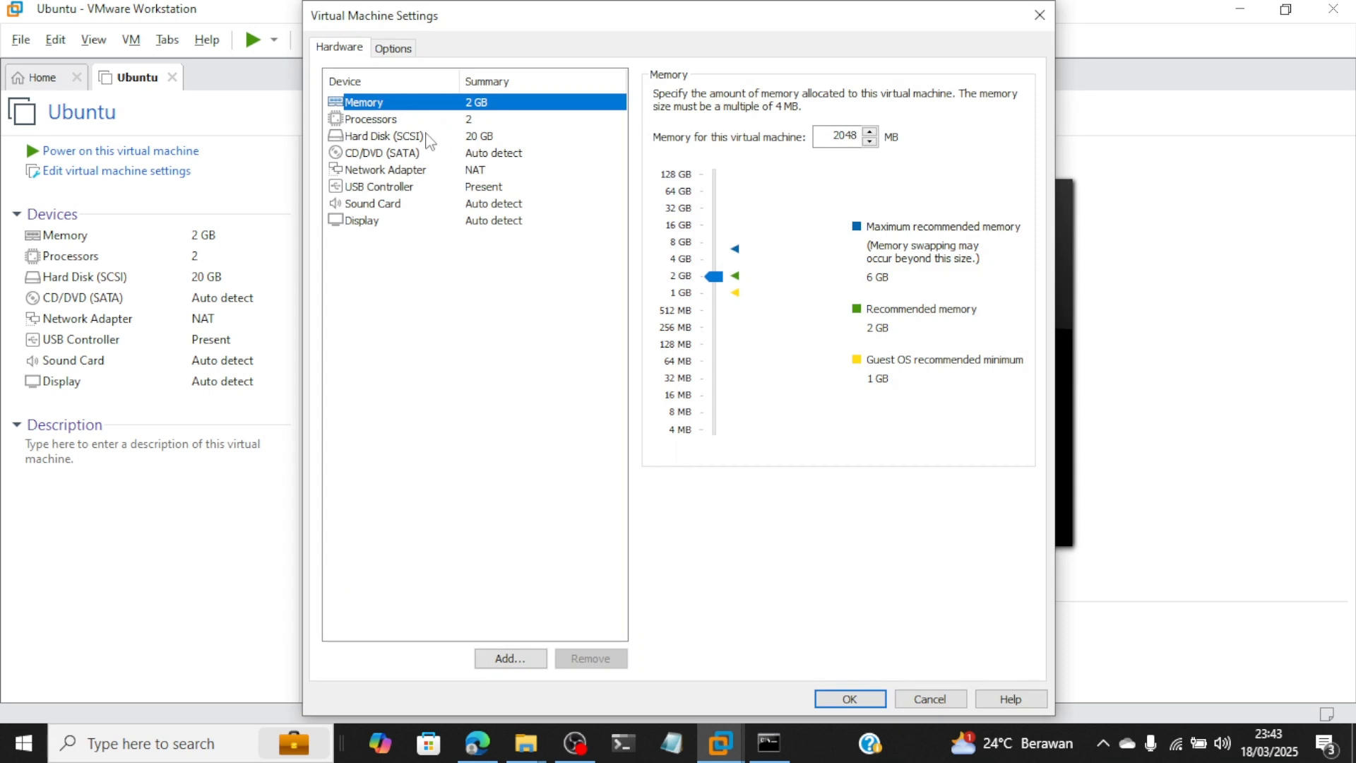
pyautogui.click(405, 136)
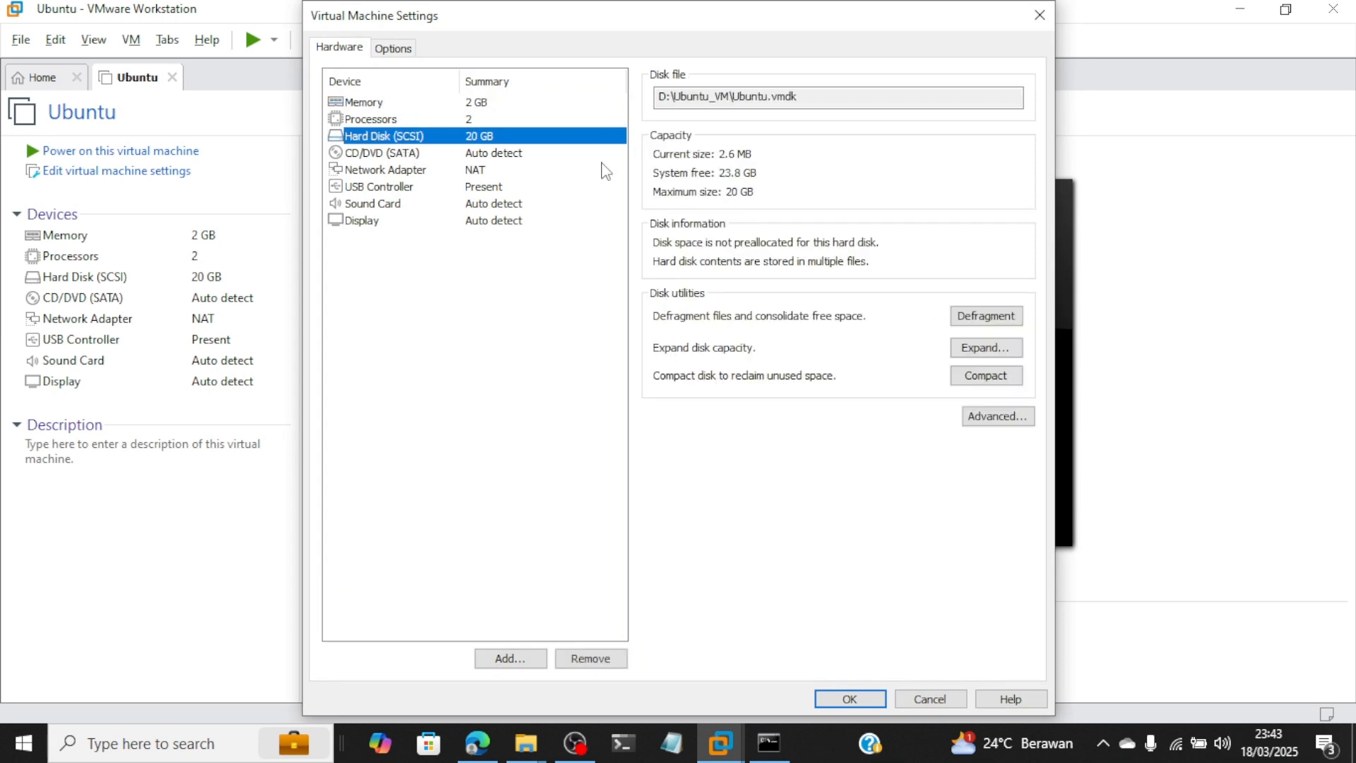
pyautogui.click(587, 664)
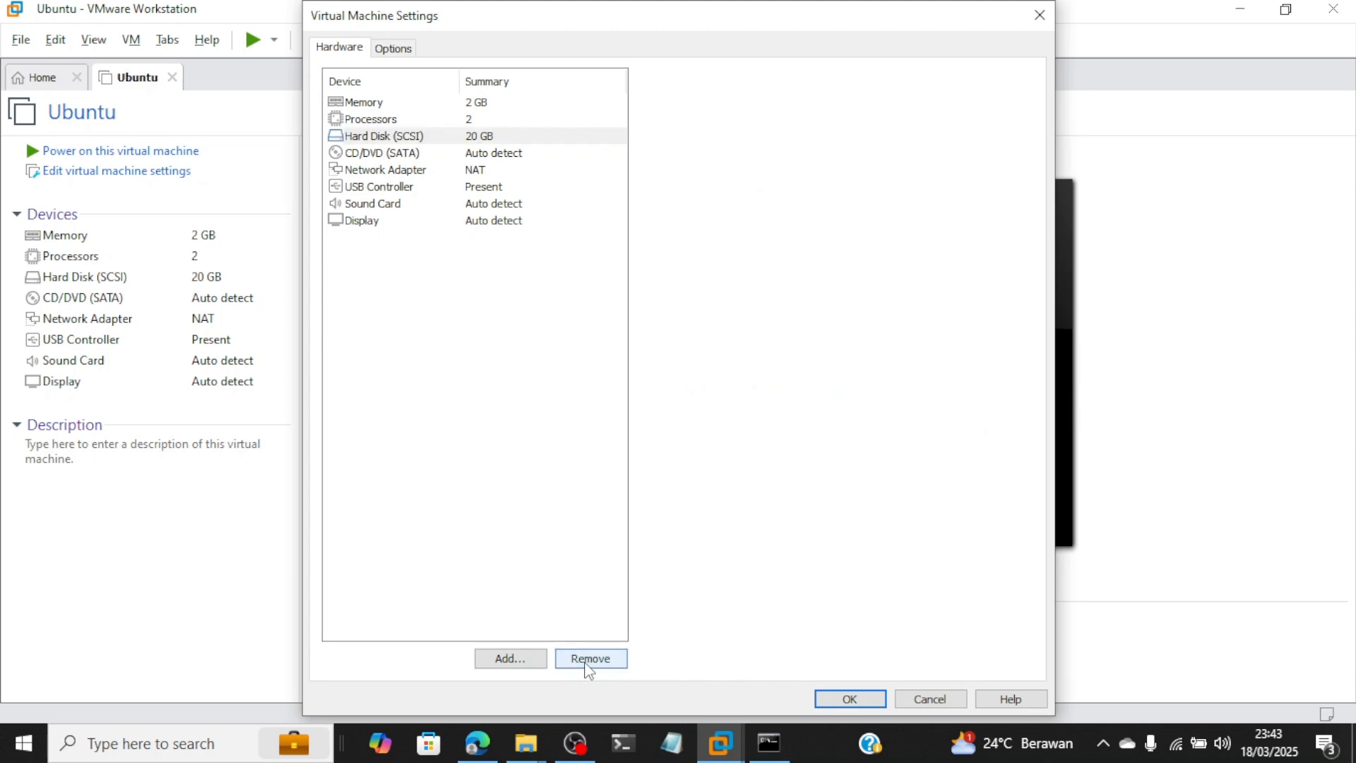
pyautogui.click(494, 142)
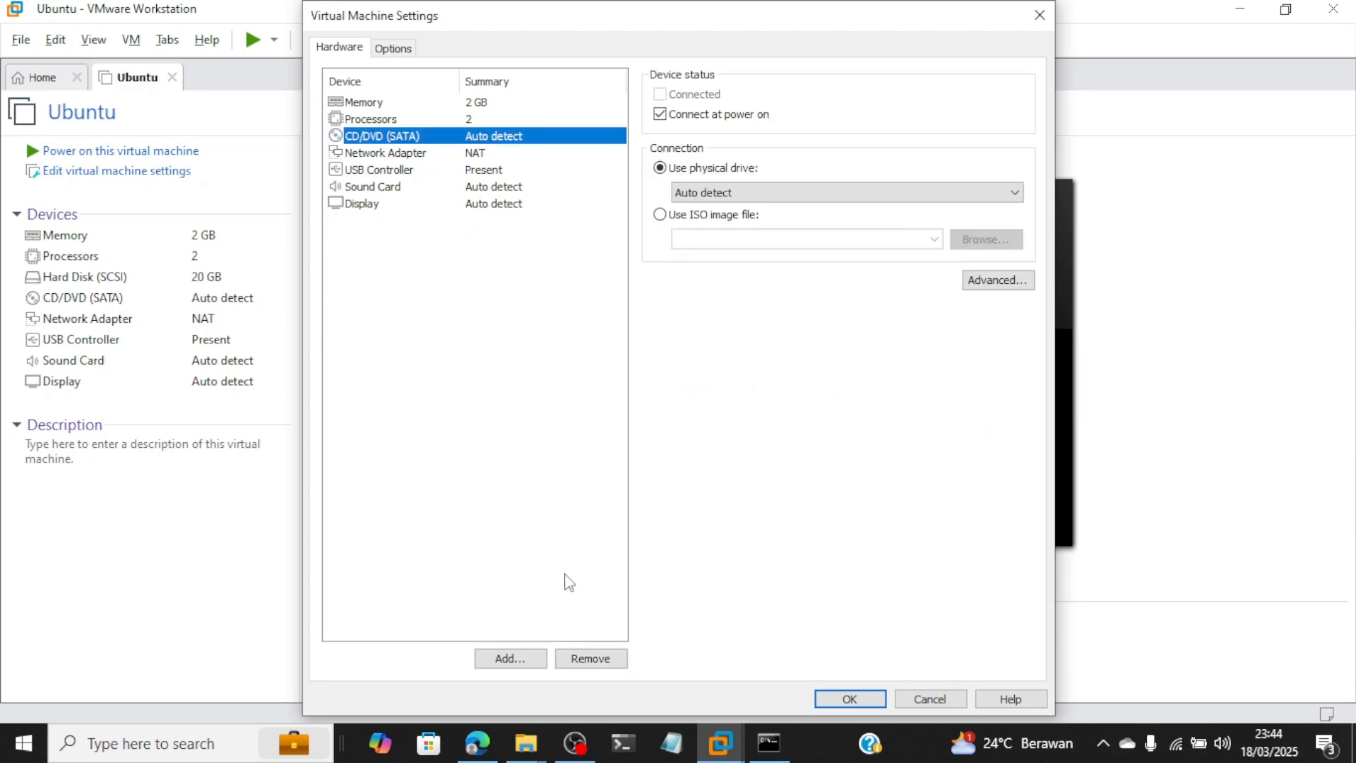
# Step: Add a SCSI hard disk to the Ubuntu virtual machine, choosing to use an existing virtual disk
pyautogui.click(512, 659)
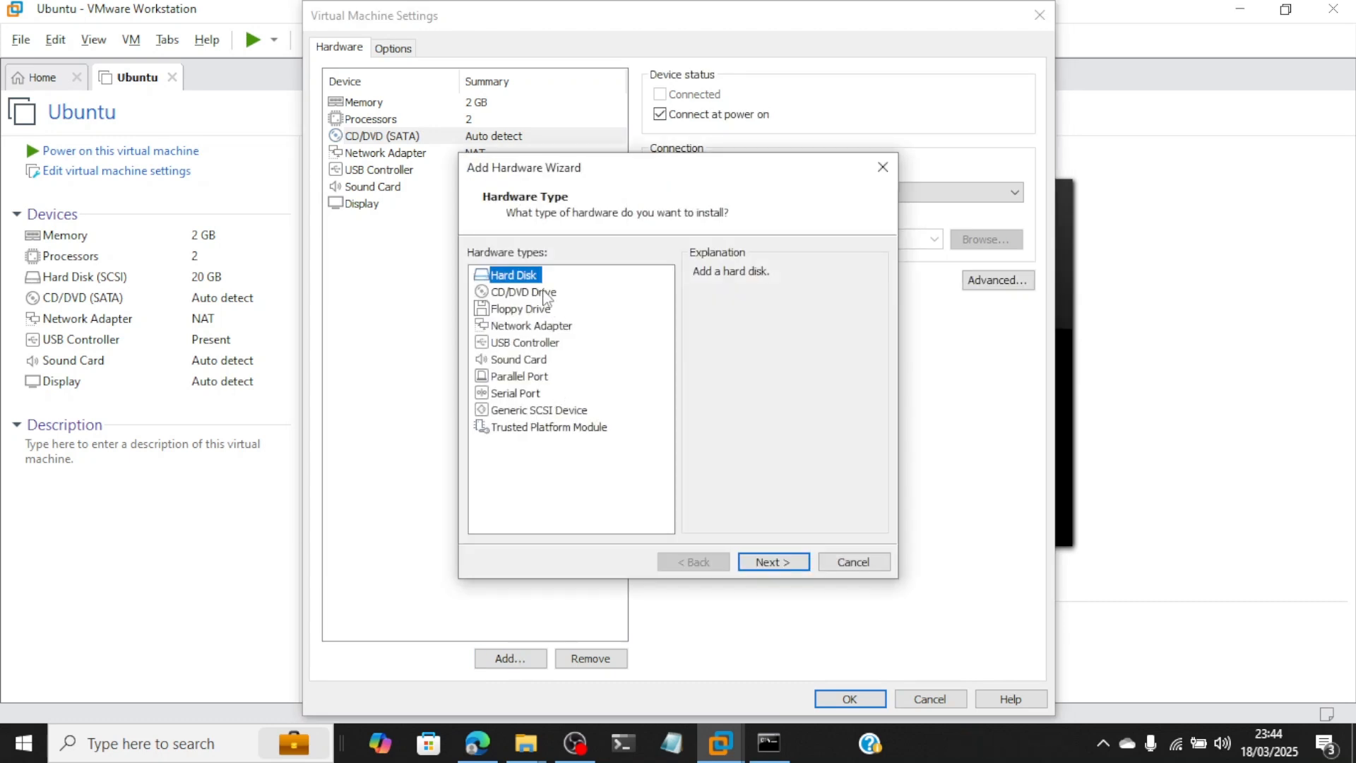
pyautogui.click(546, 293)
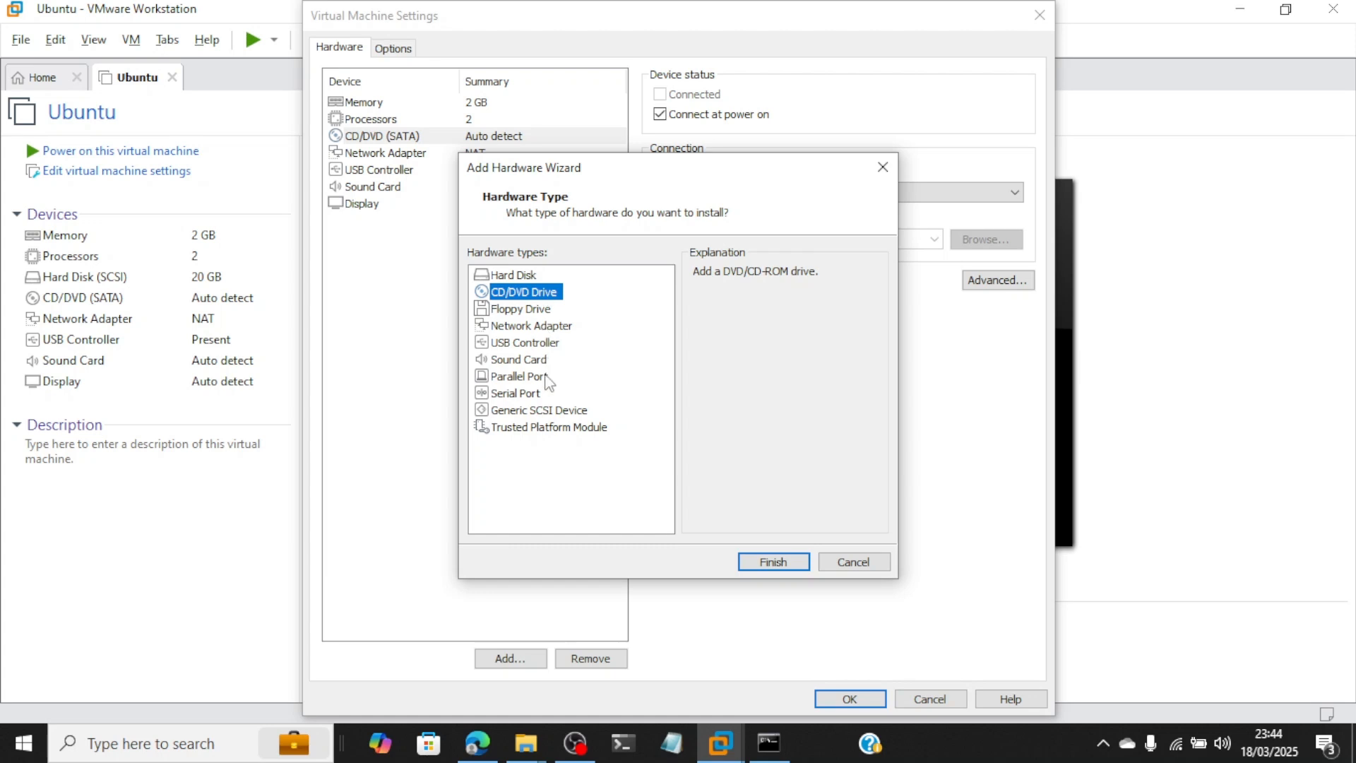
pyautogui.click(521, 277)
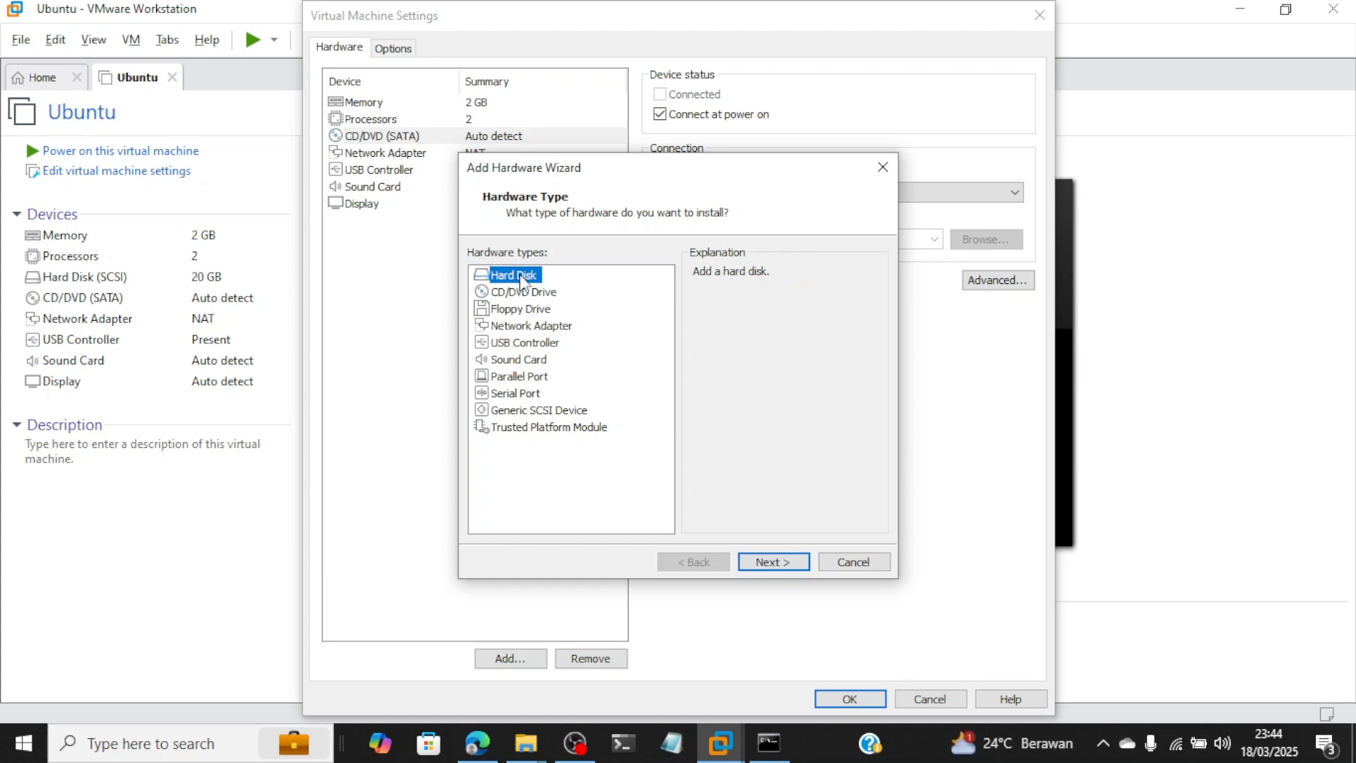
pyautogui.click(774, 564)
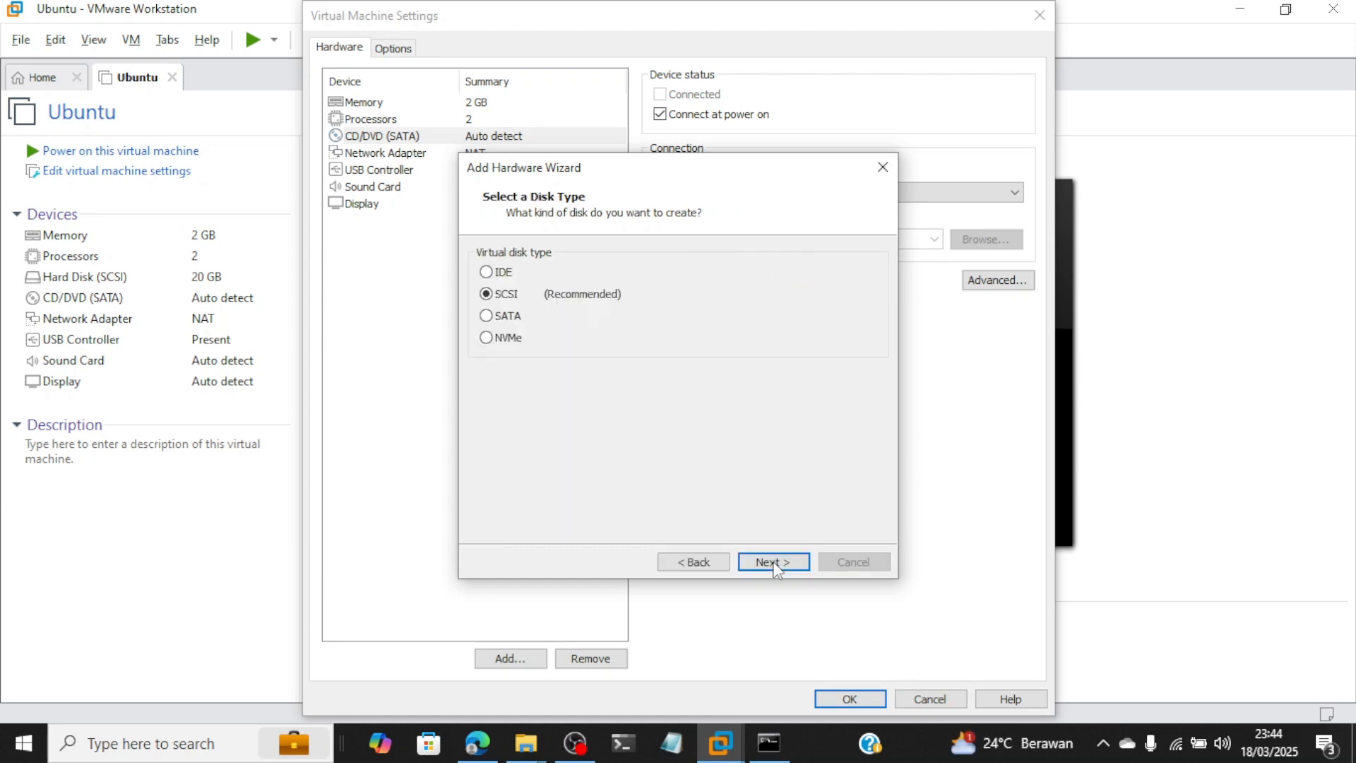
pyautogui.click(692, 562)
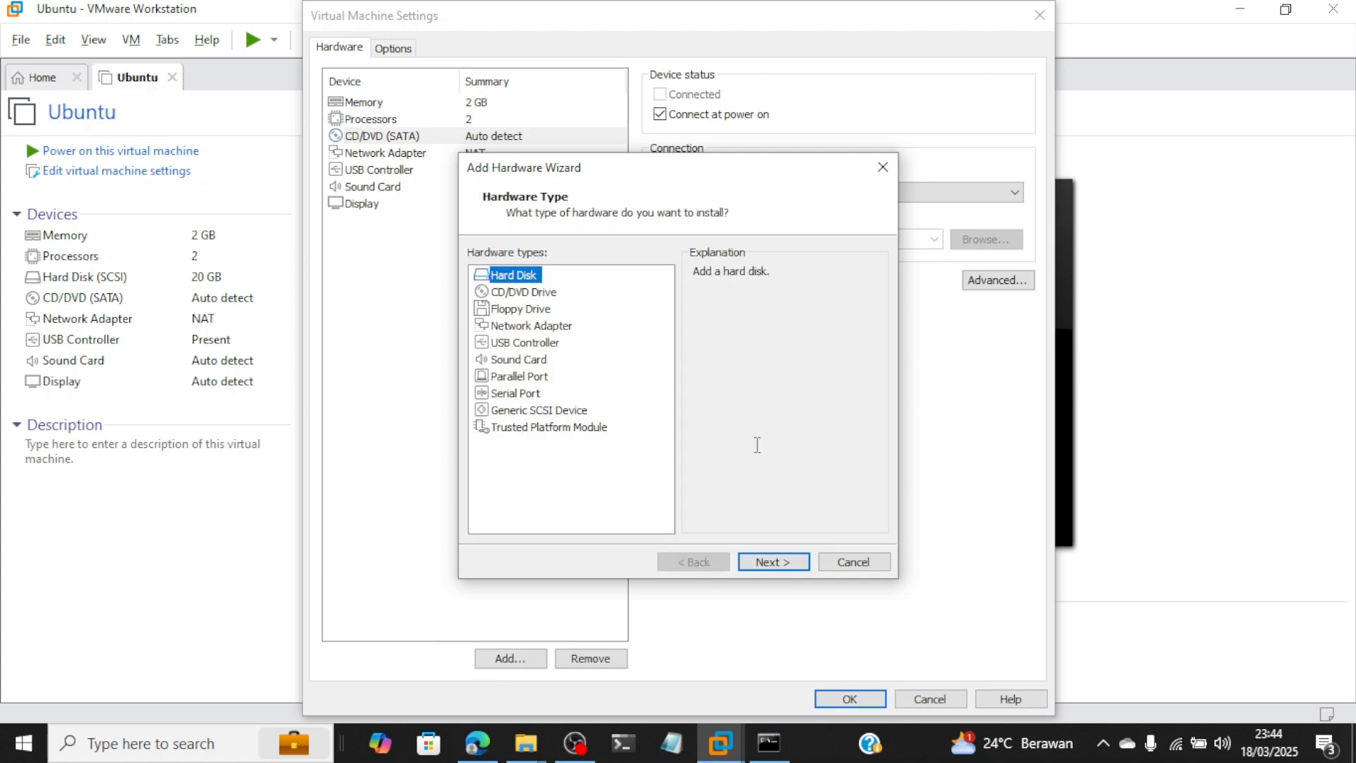
pyautogui.click(793, 561)
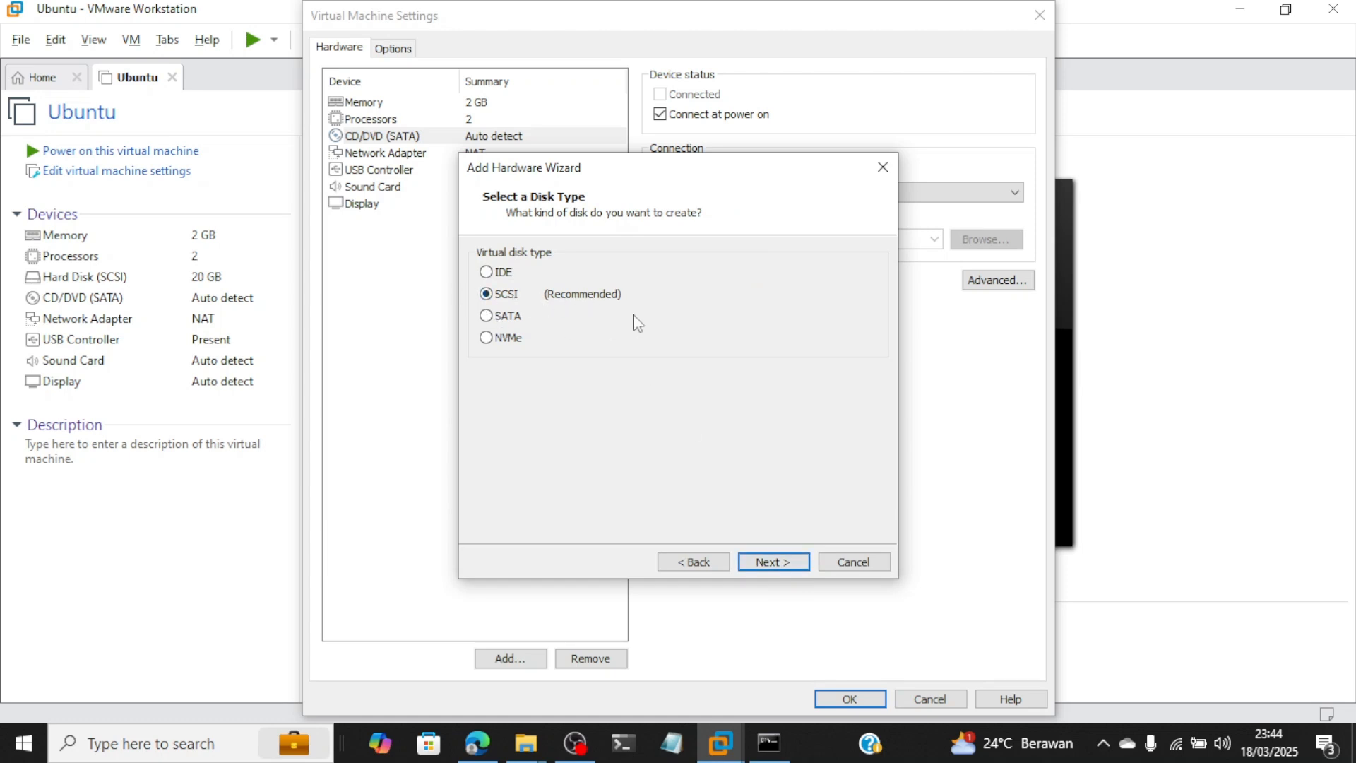
pyautogui.click(774, 562)
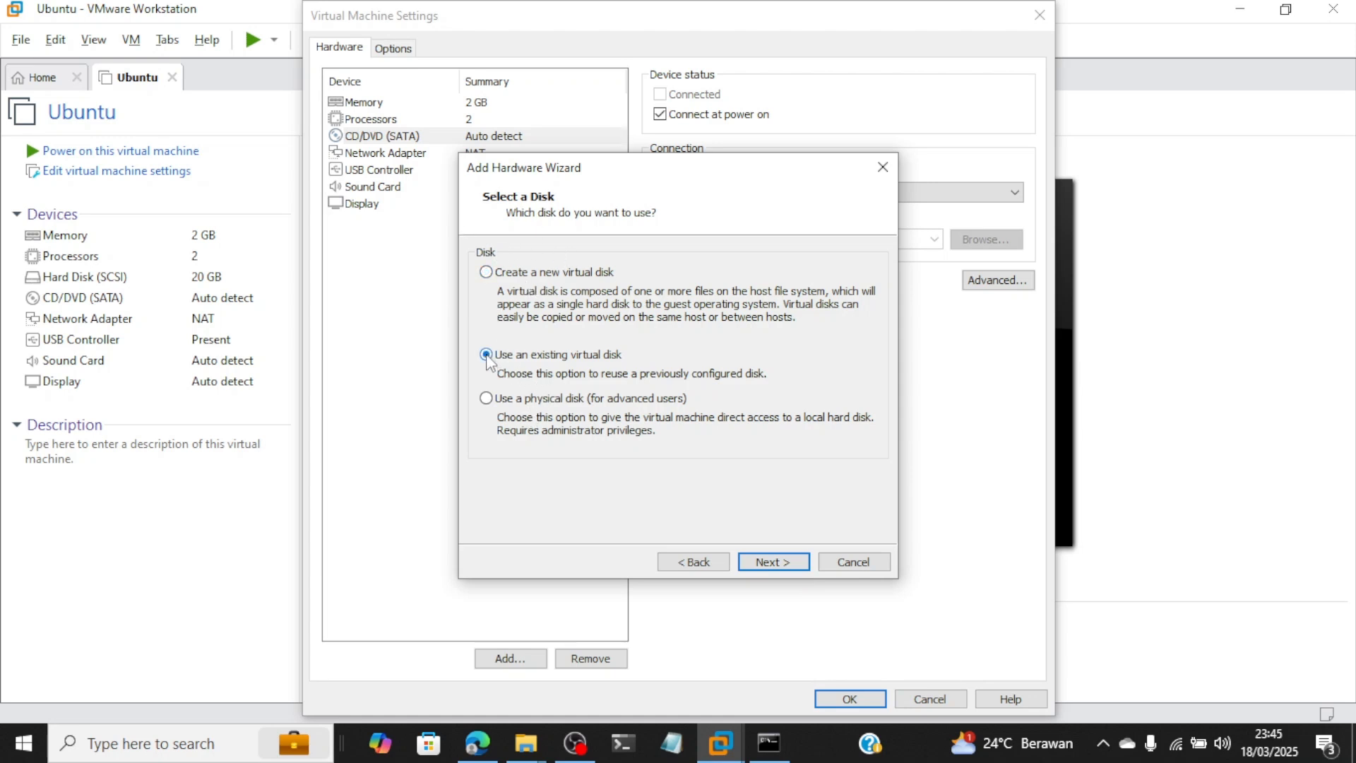
pyautogui.click(775, 563)
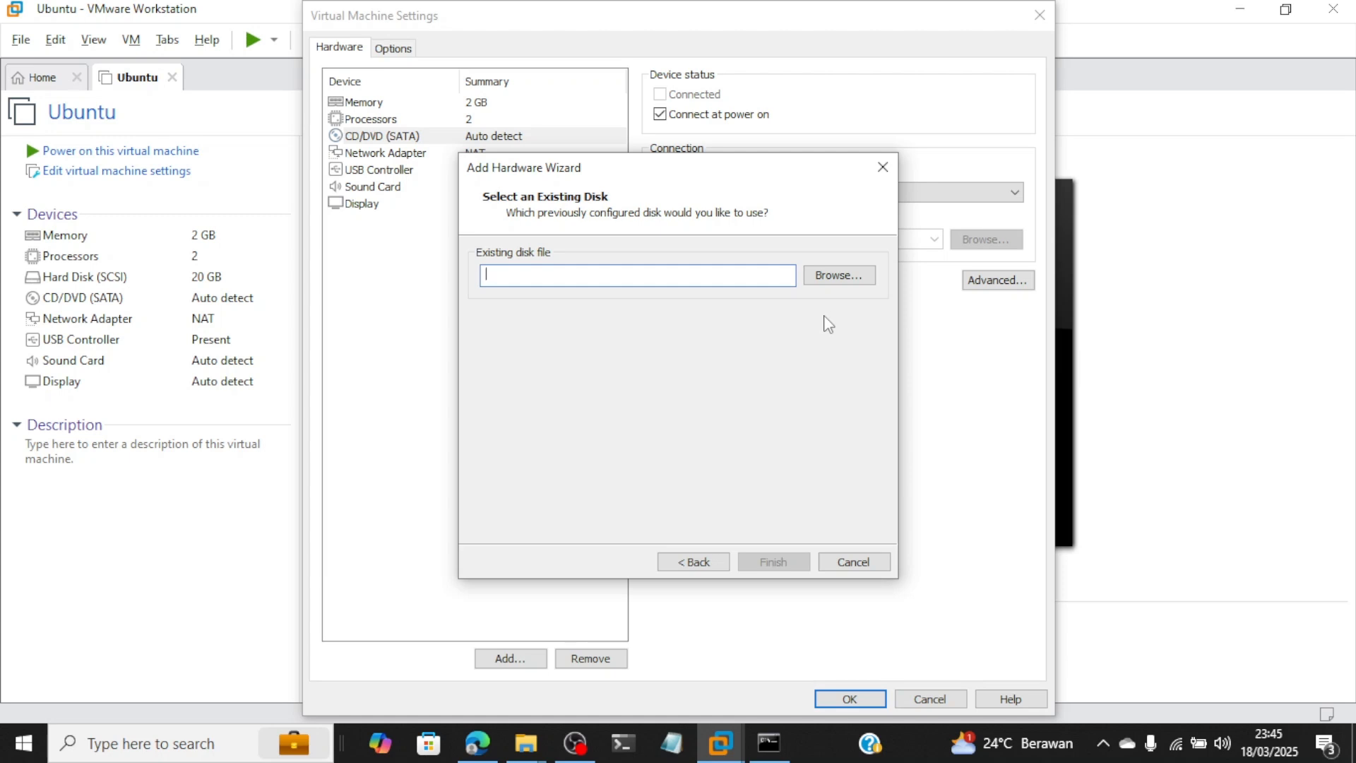
# Step: Use D:\OS\64bit\Ubuntu 24.10 (64bit).vmdk as the existing disk, convert it to the newer format, and save the machine settings
pyautogui.click(838, 275)
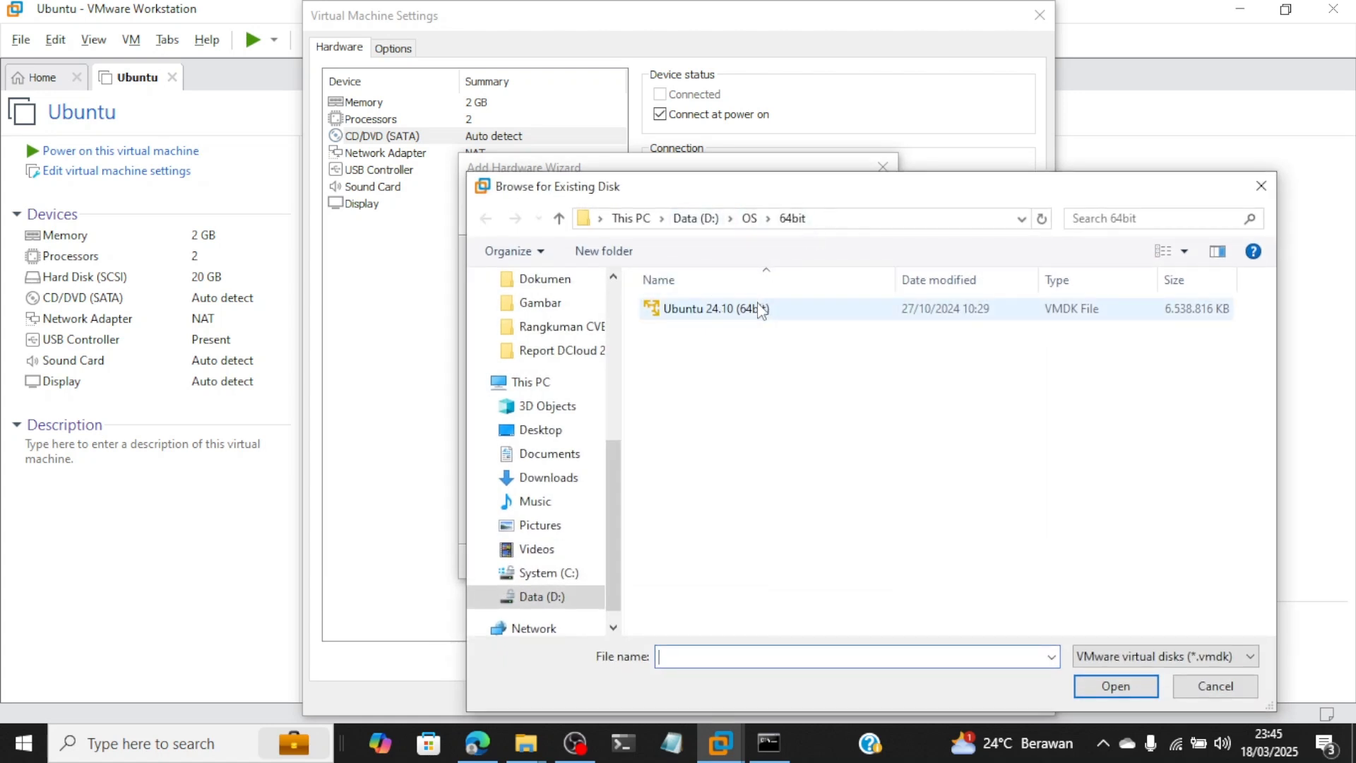
pyautogui.click(739, 317)
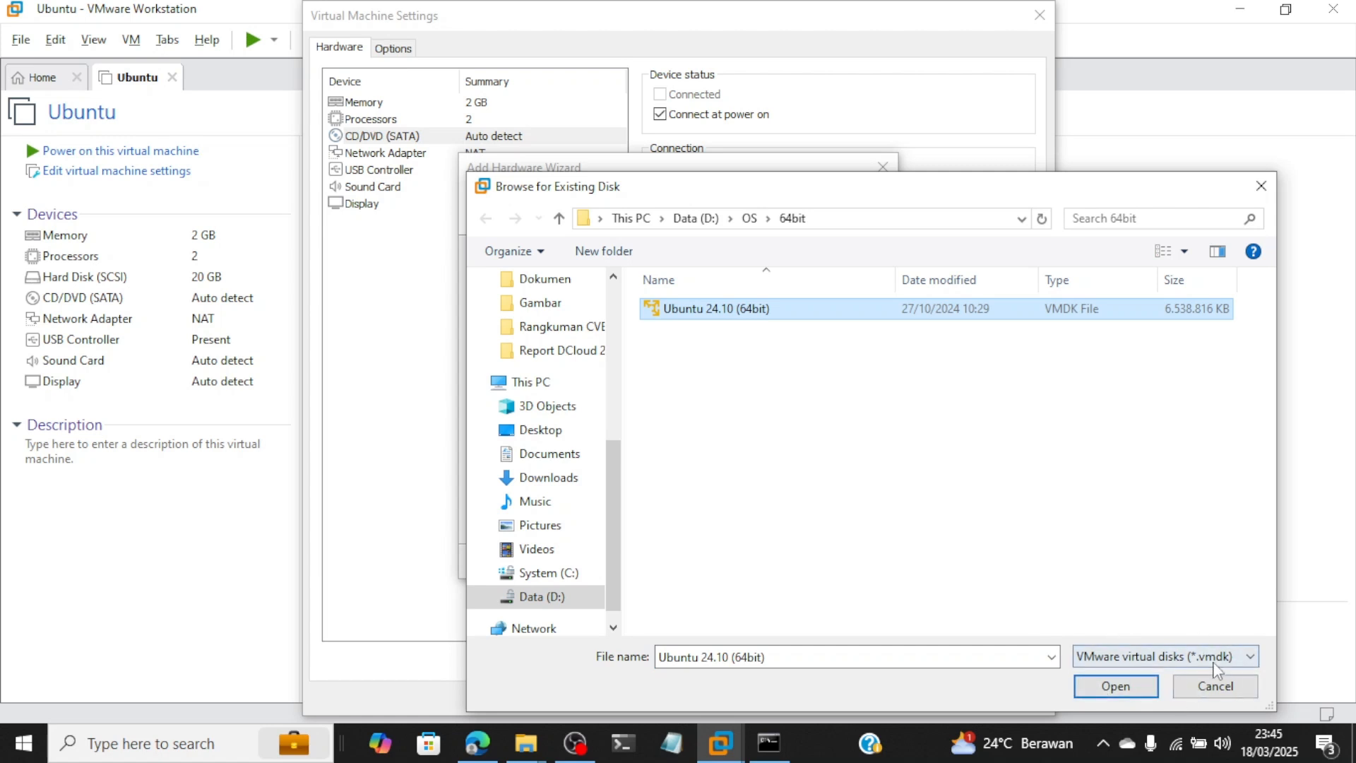
pyautogui.click(1116, 686)
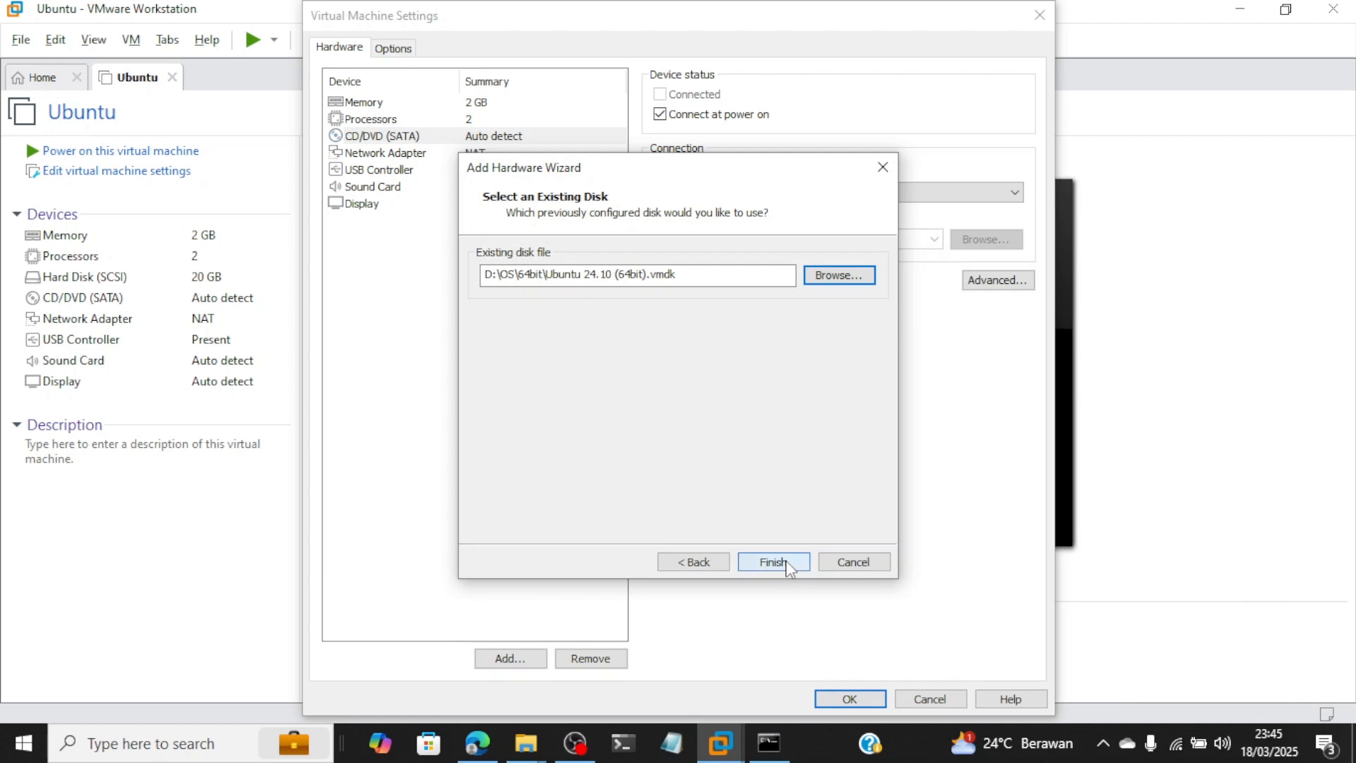
pyautogui.click(787, 563)
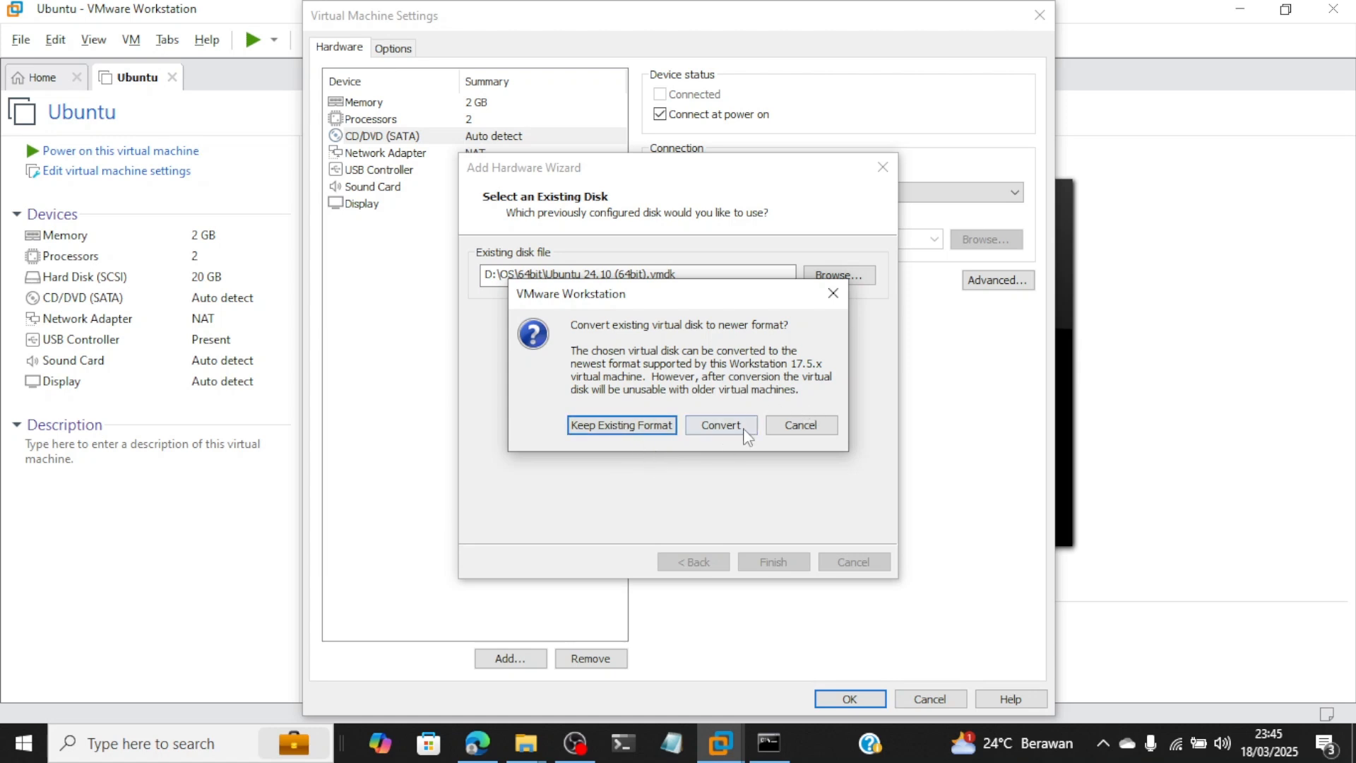
pyautogui.click(721, 425)
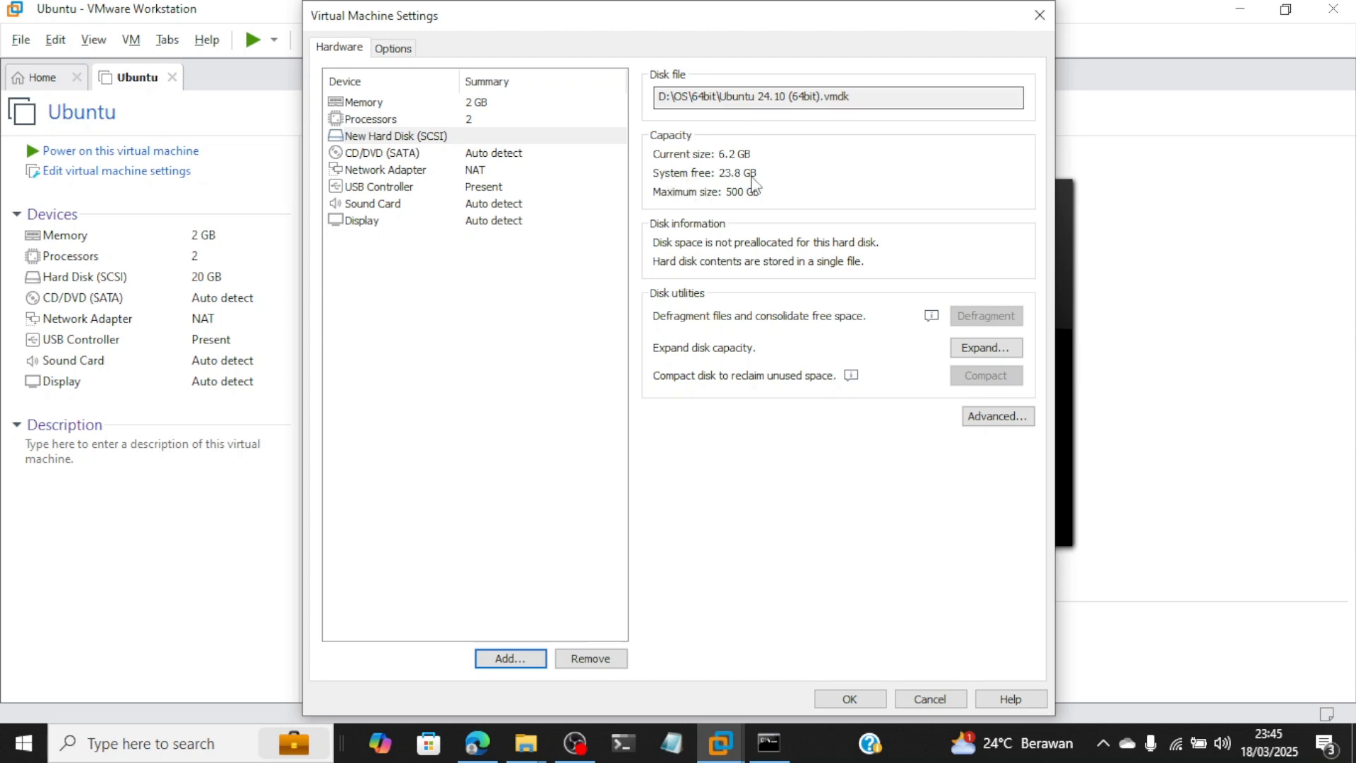
pyautogui.click(449, 137)
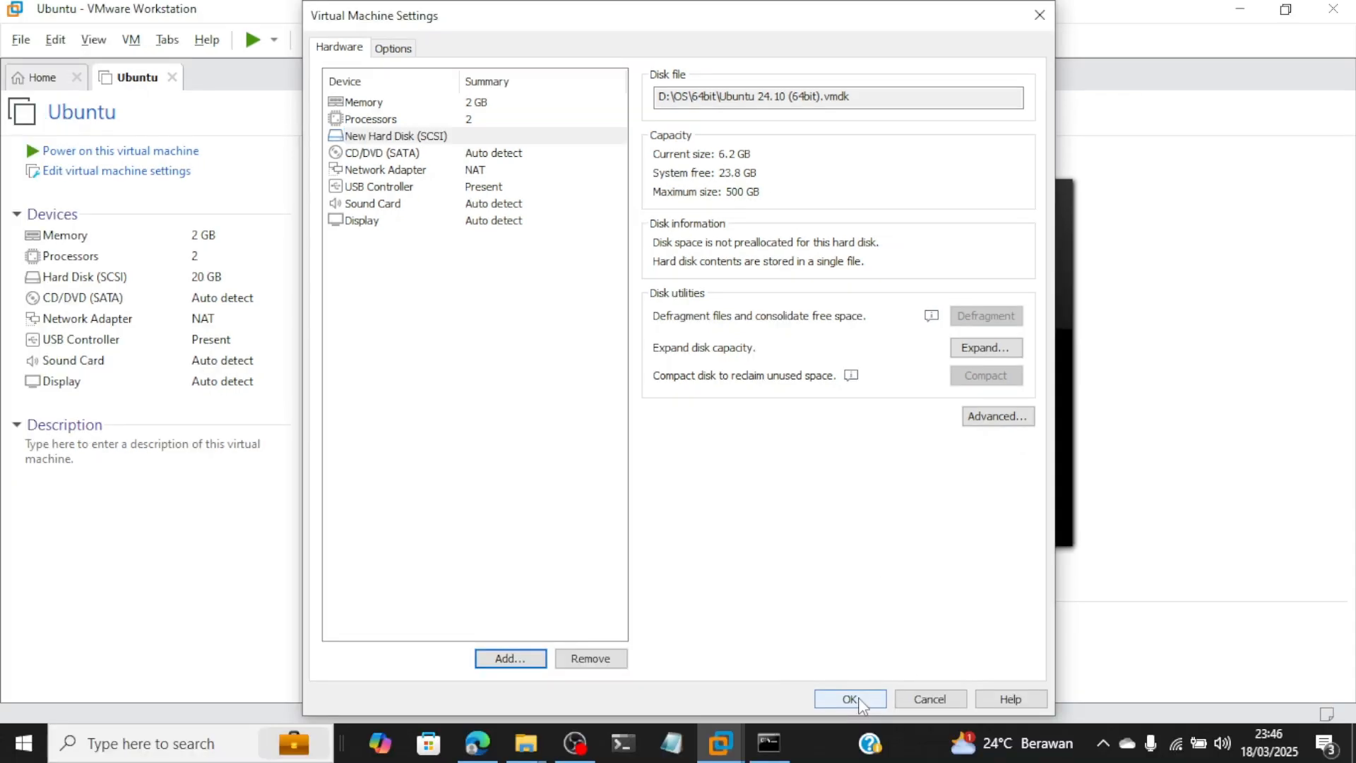
pyautogui.click(870, 751)
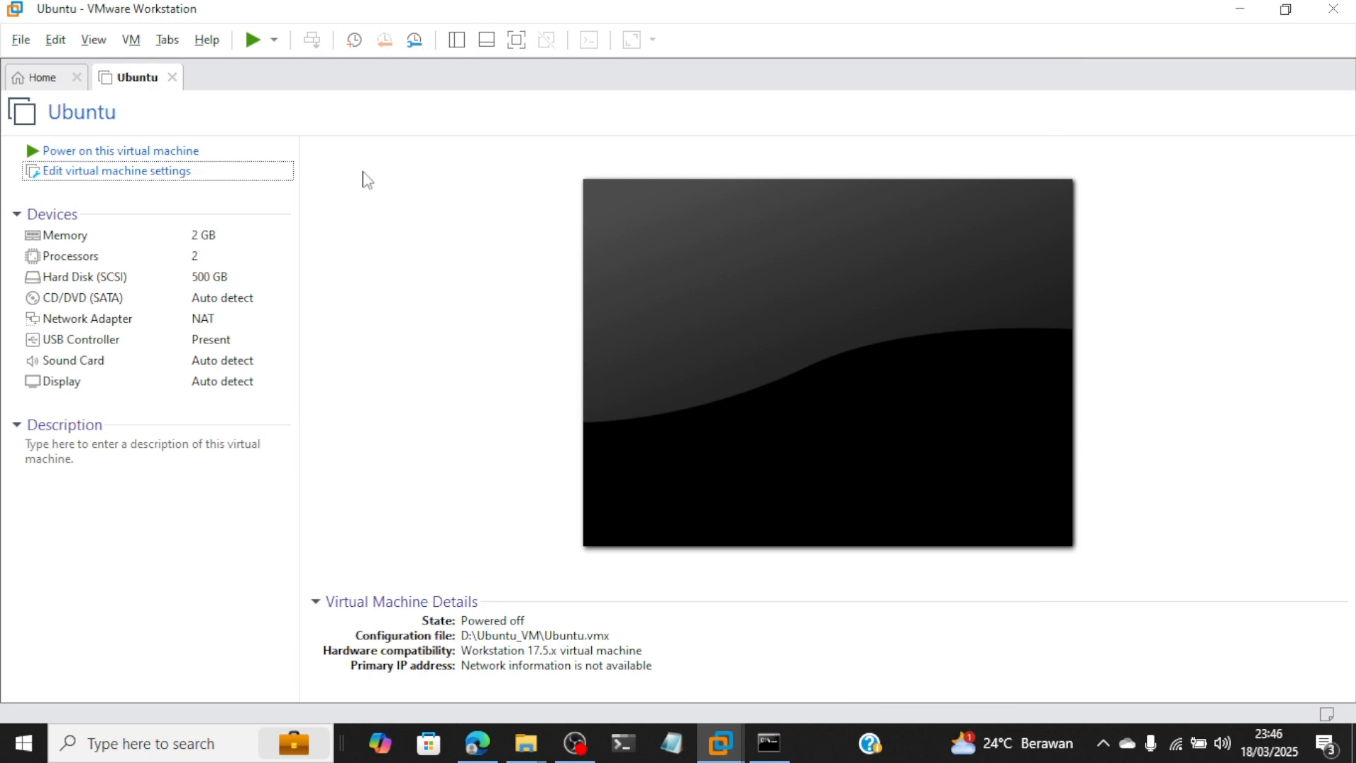
# Step: Power on the Ubuntu virtual machine, agree to connect the sata0:1 device at every power-on, and dismiss the installation notice
pyautogui.click(39, 152)
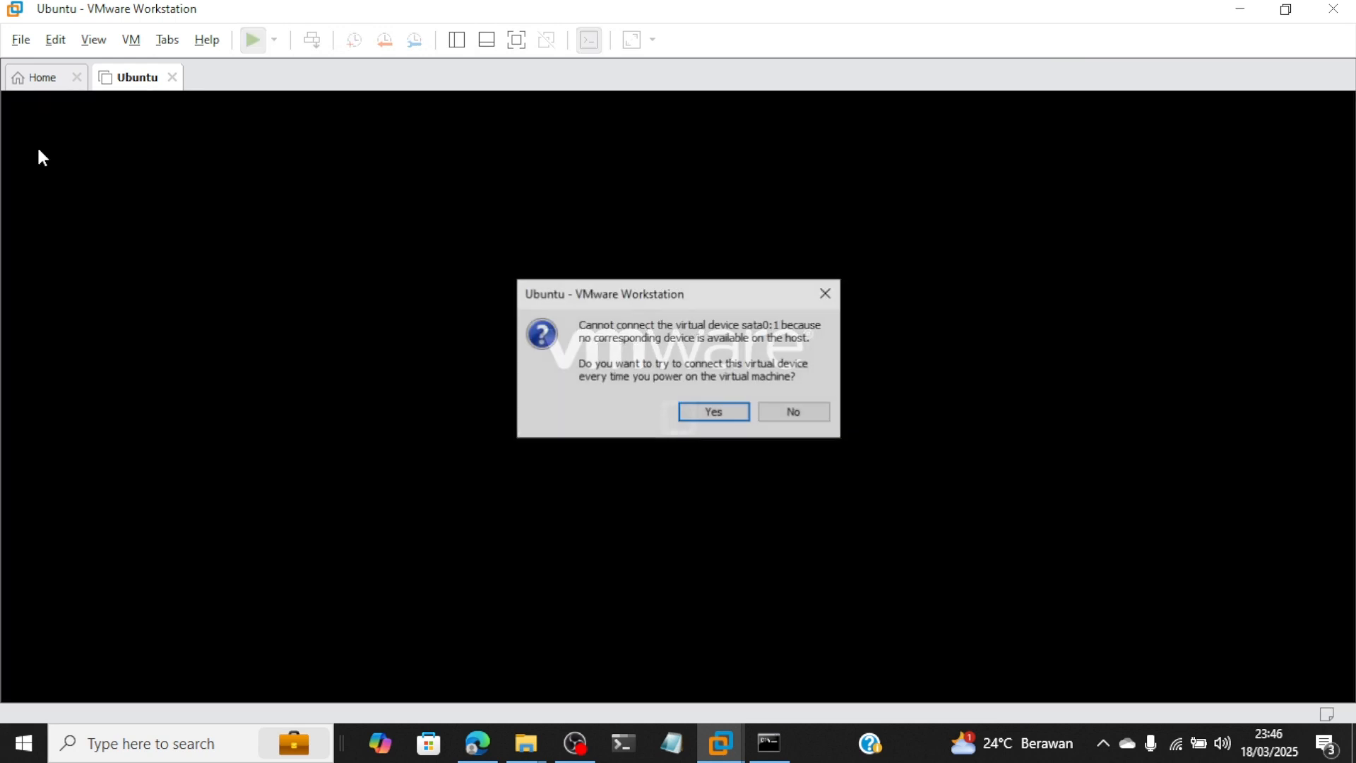
pyautogui.click(708, 414)
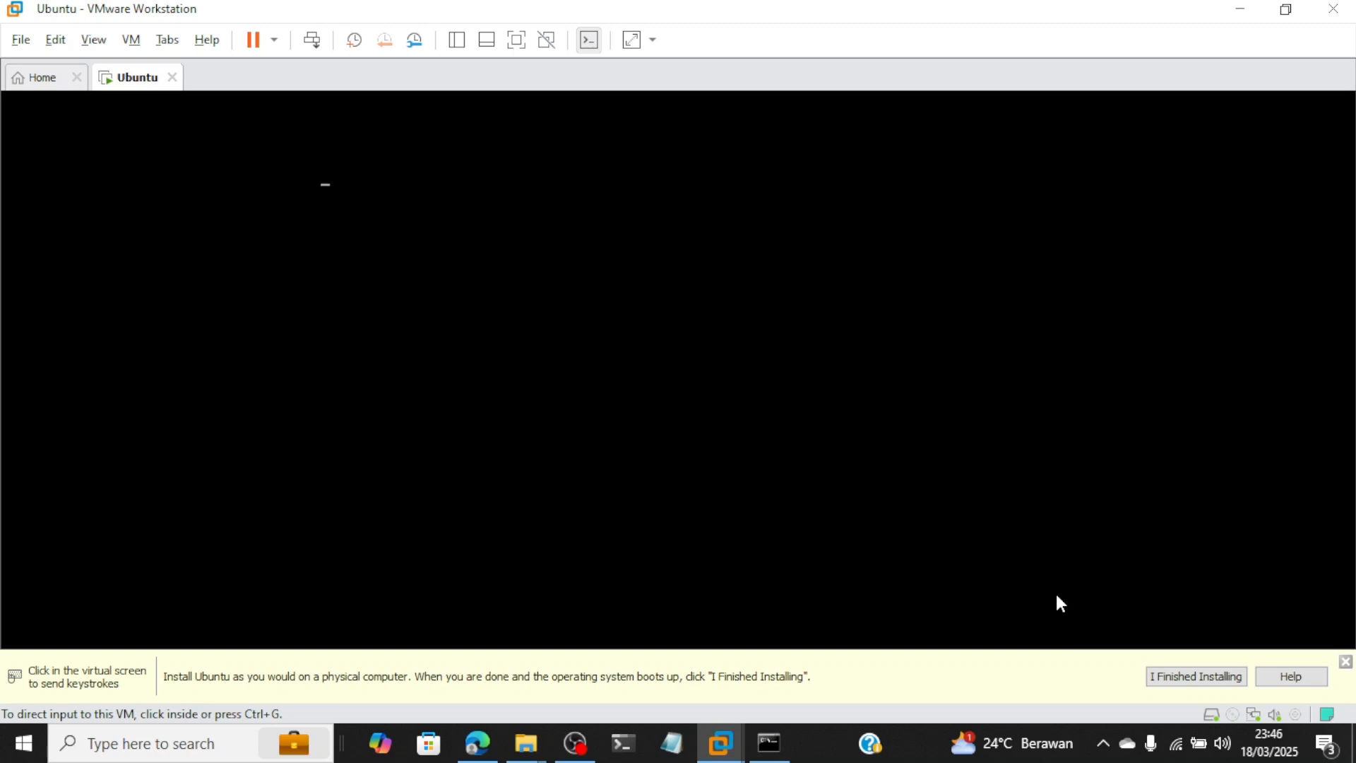
pyautogui.click(1347, 663)
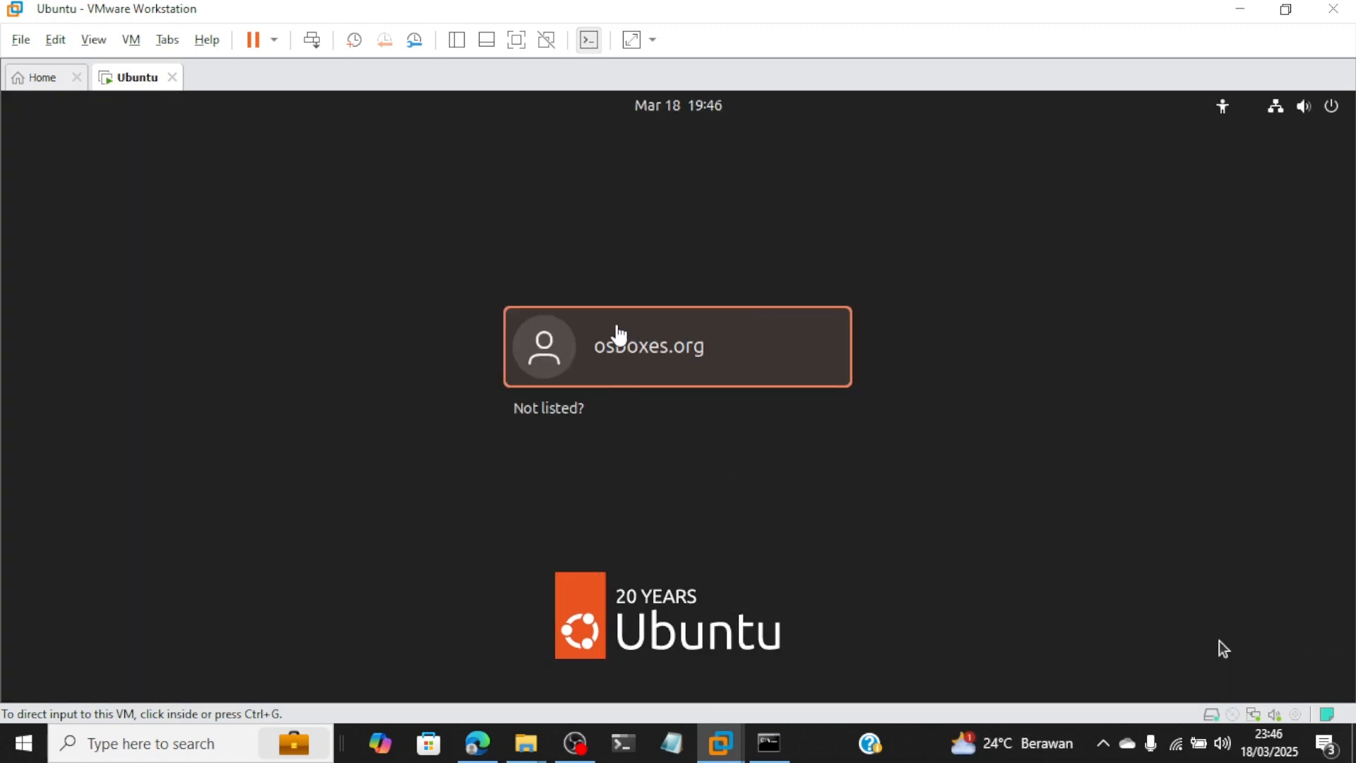
# Step: Select the listed account on the Ubuntu login screen and look up its password on the OSBoxes page in the browser
pyautogui.click(649, 349)
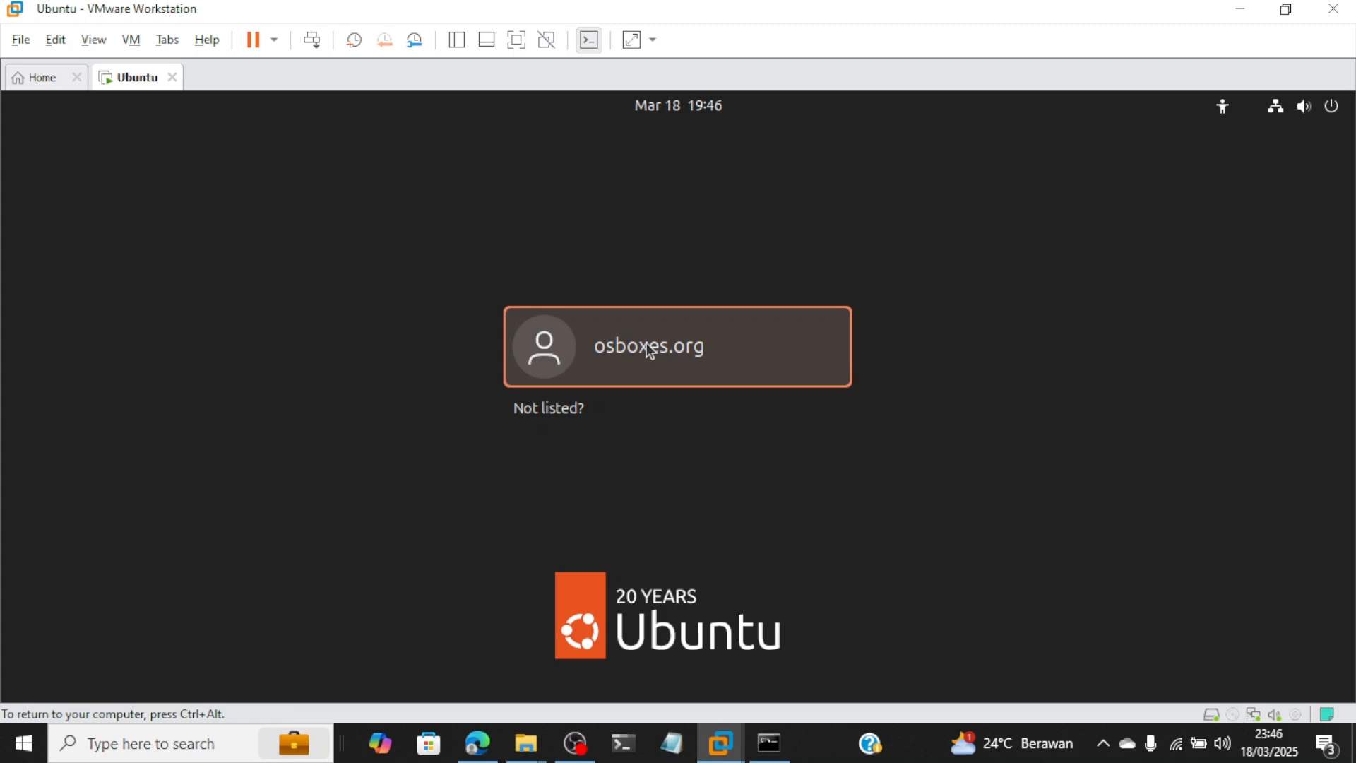
pyautogui.click(646, 342)
pyautogui.hotkey('ctrl', 'alt')
pyautogui.click(477, 743)
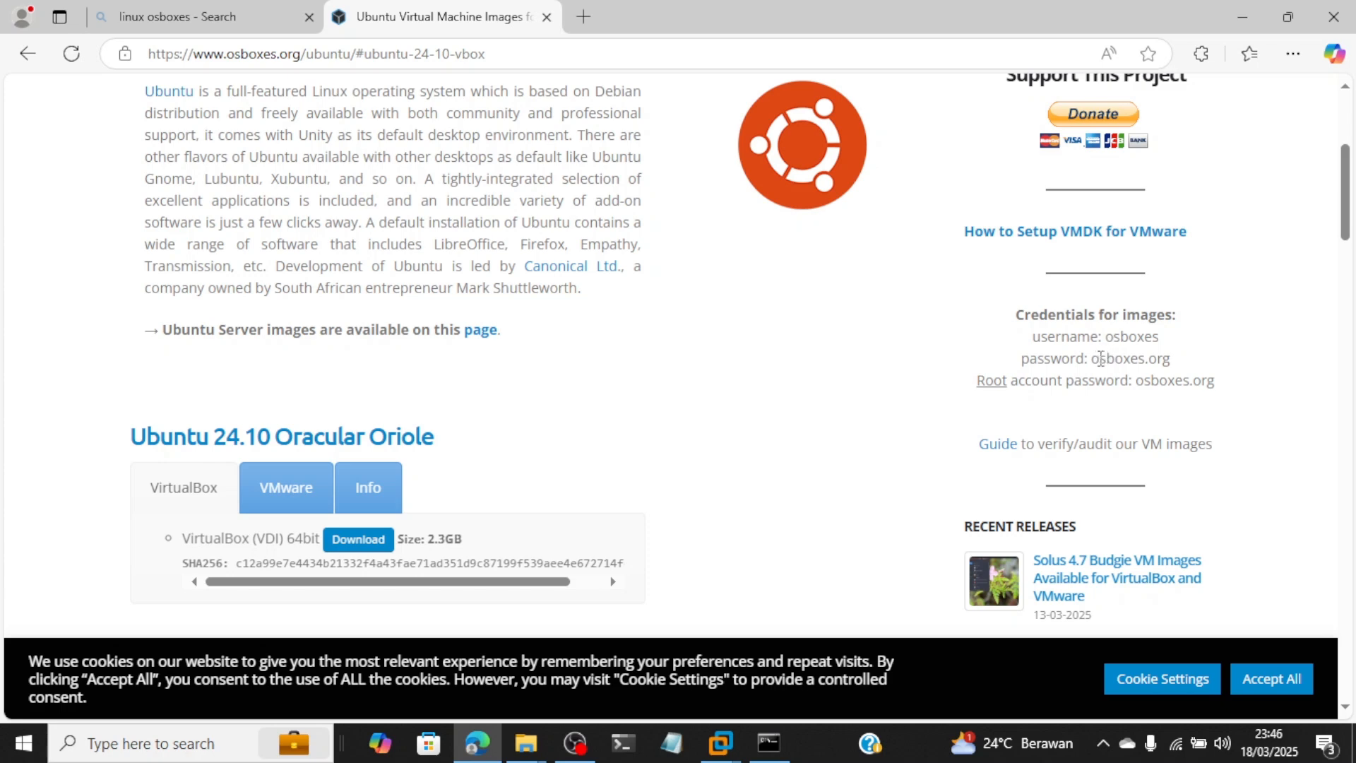
pyautogui.moveTo(1091, 358); pyautogui.dragTo(1181, 367)
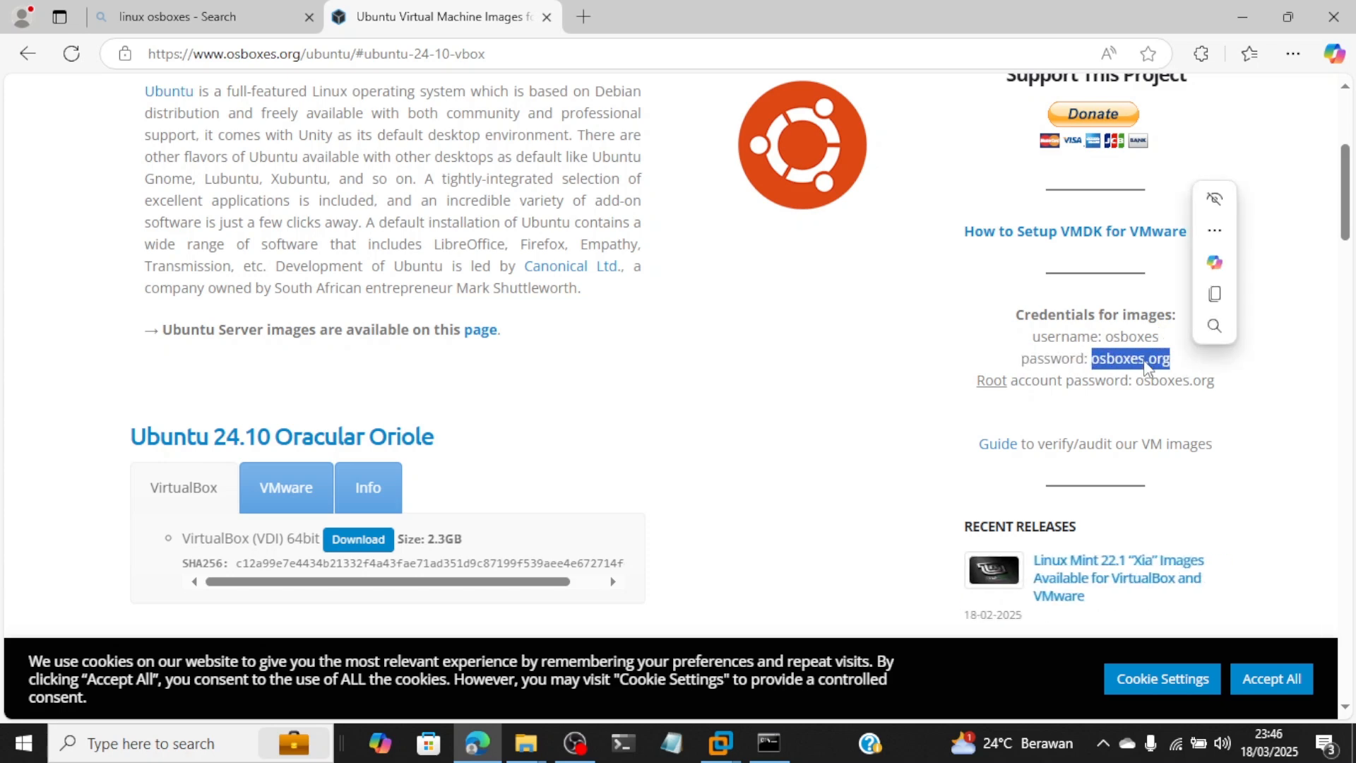
pyautogui.rightClick(1148, 362)
pyautogui.click(1134, 380)
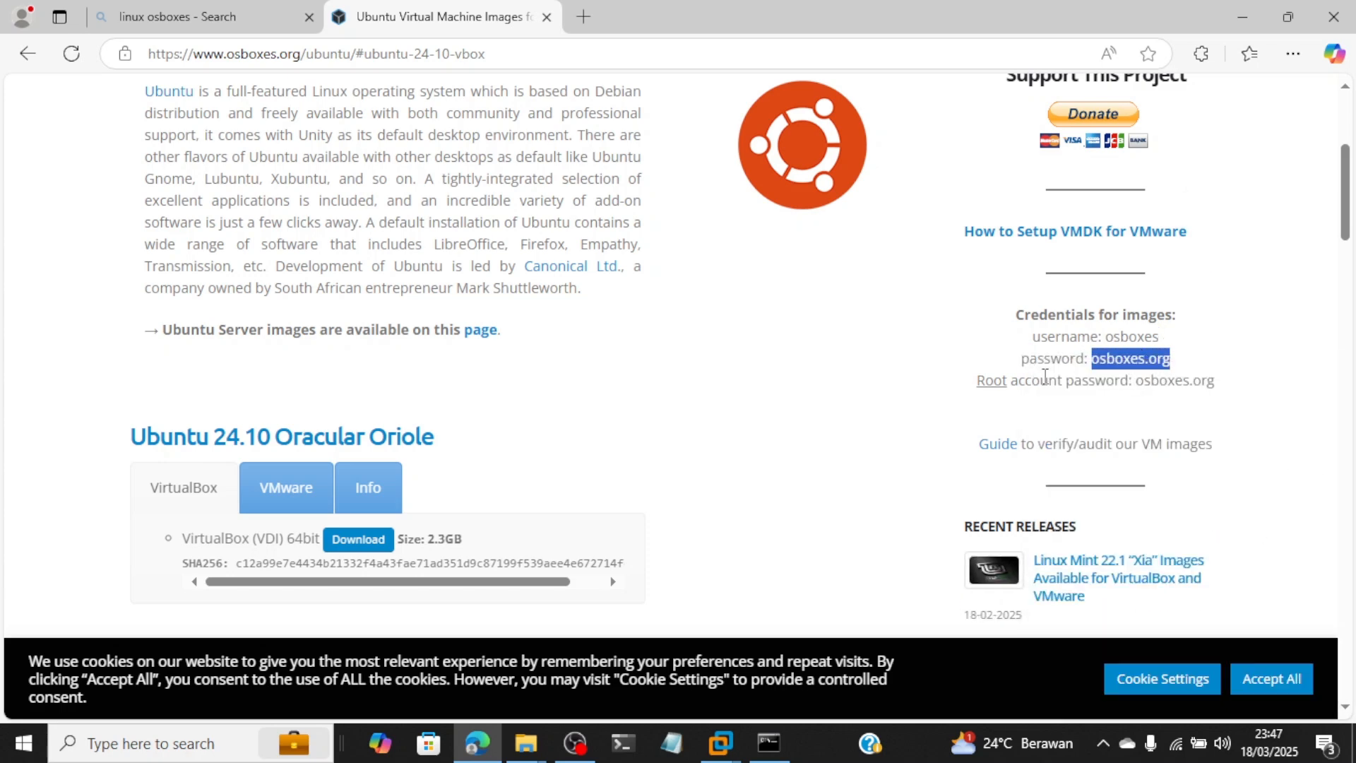
# Step: Return to VMware Workstation and log in to Ubuntu by entering the account password
pyautogui.hotkey('alt', 'Tab')
pyautogui.click(770, 478)
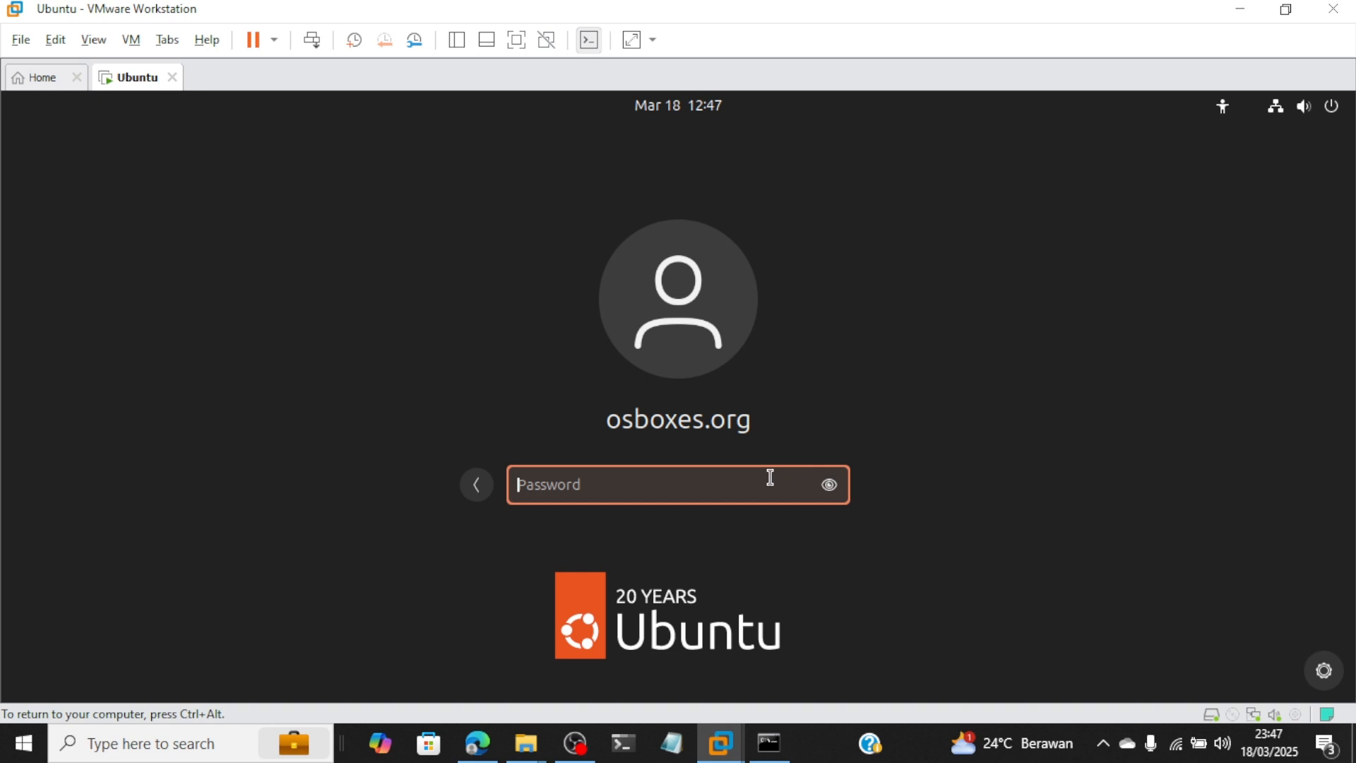
pyautogui.write('osboxes.o')
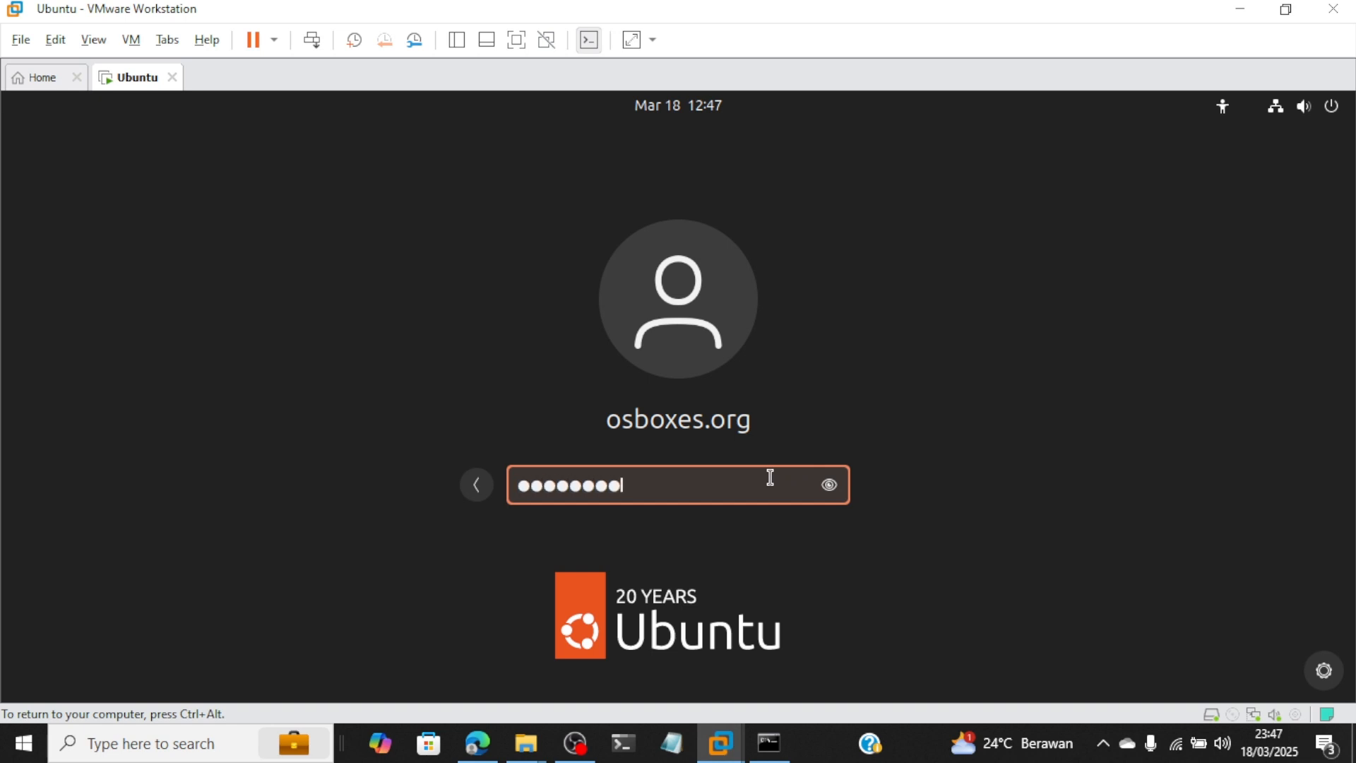
pyautogui.write('rg')
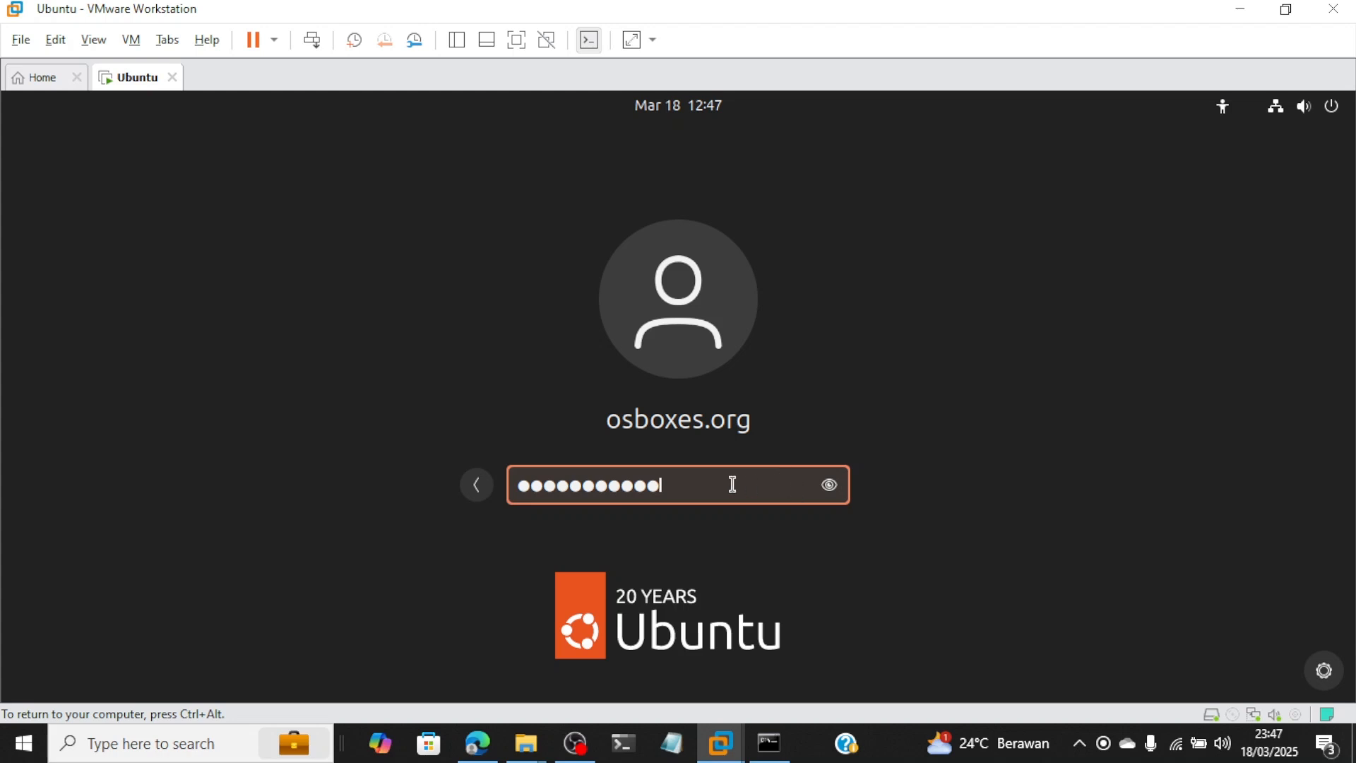
pyautogui.press('Return')
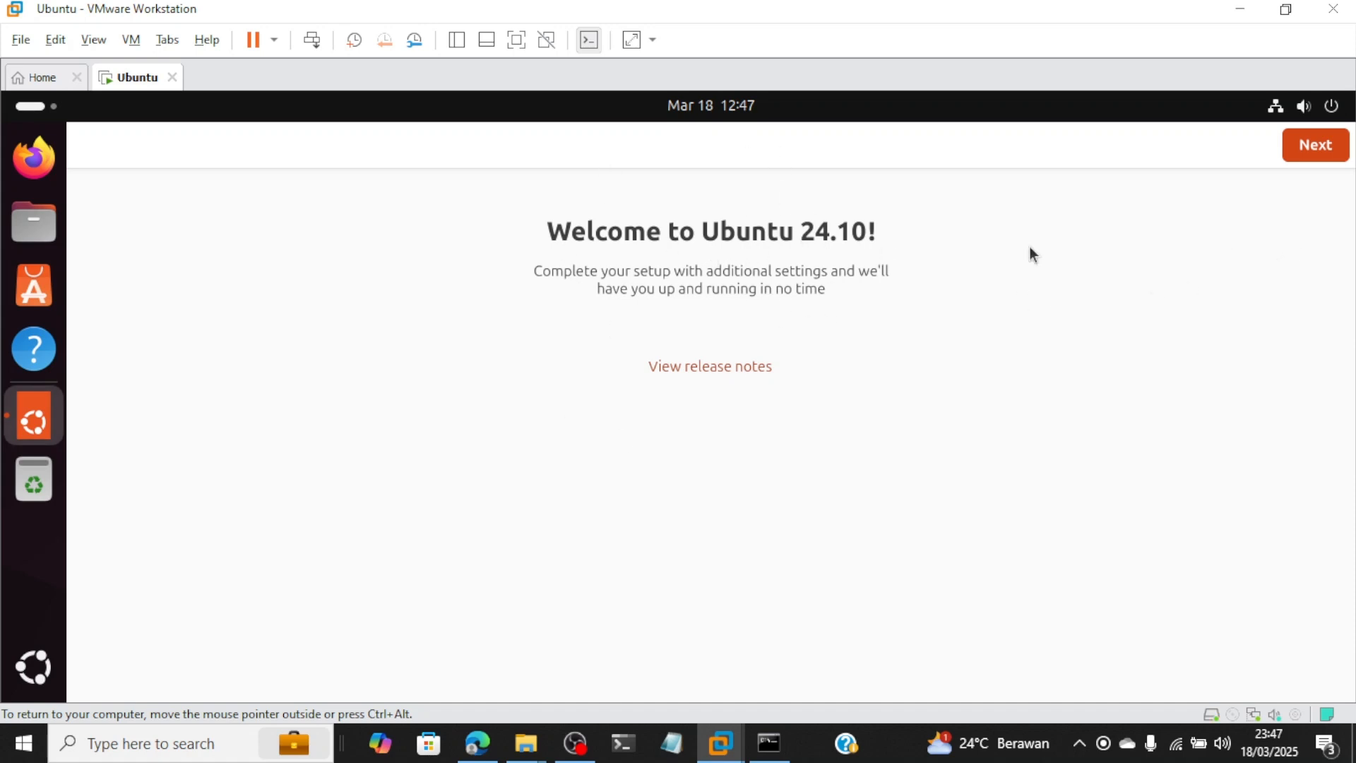
# Step: Complete the Ubuntu 24.10 welcome setup, keeping the choice to share system data with the Ubuntu team
pyautogui.click(1308, 150)
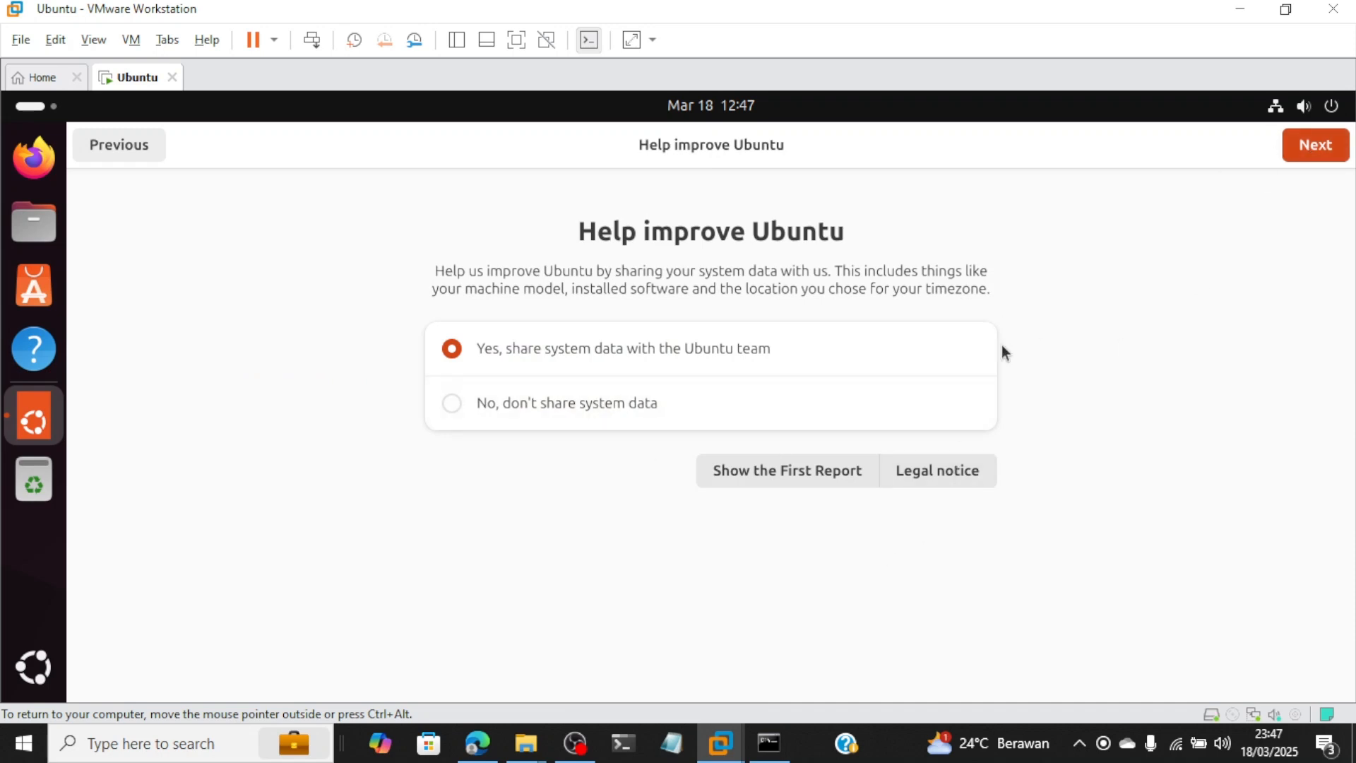
pyautogui.click(1340, 157)
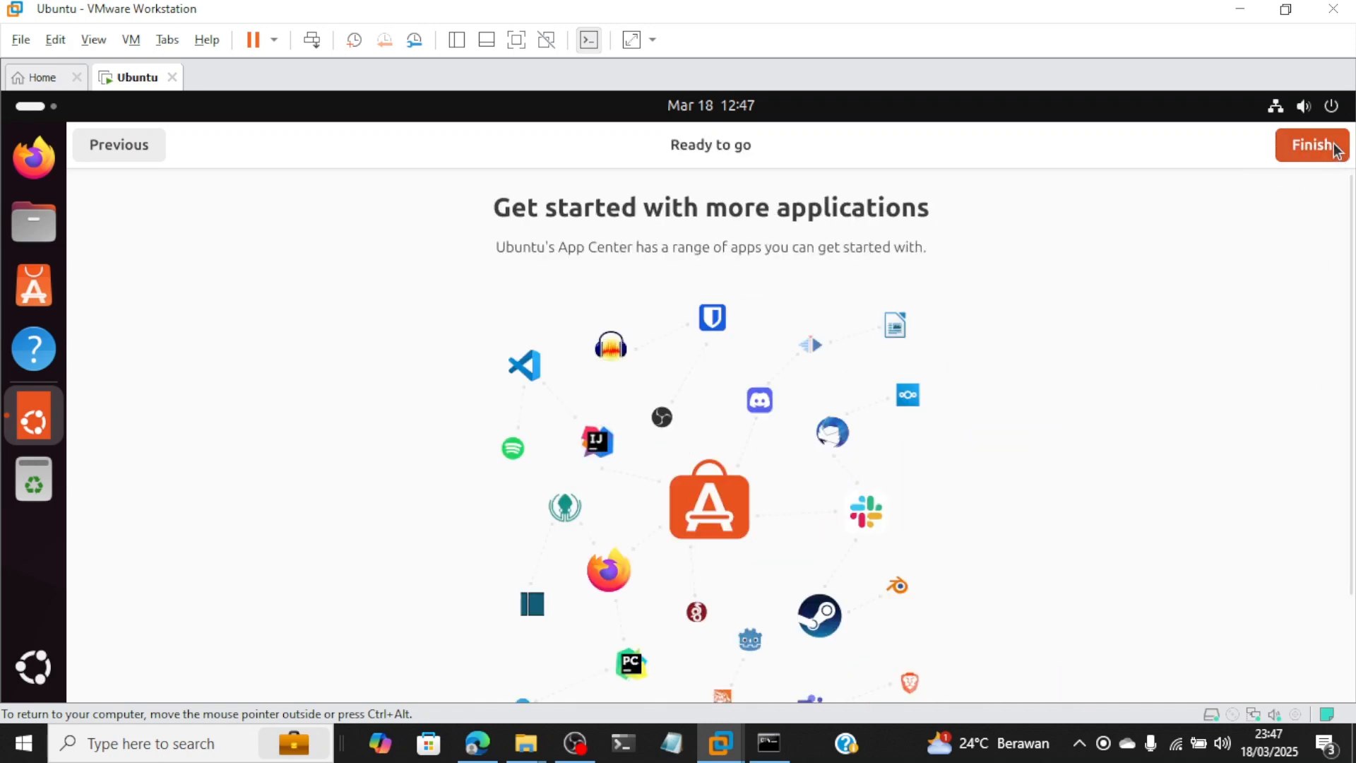
pyautogui.click(1337, 151)
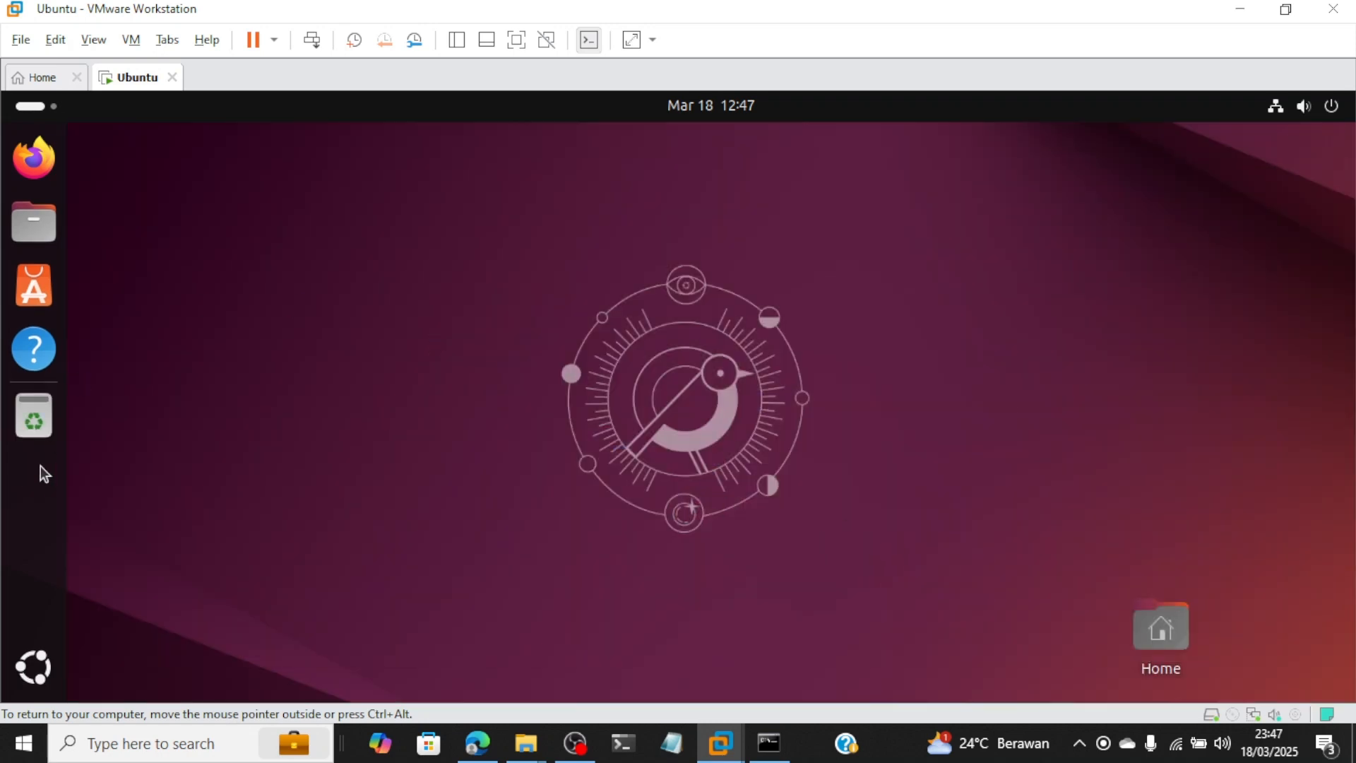
# Step: Open the Terminal application in Ubuntu and run sudo su
pyautogui.click(45, 656)
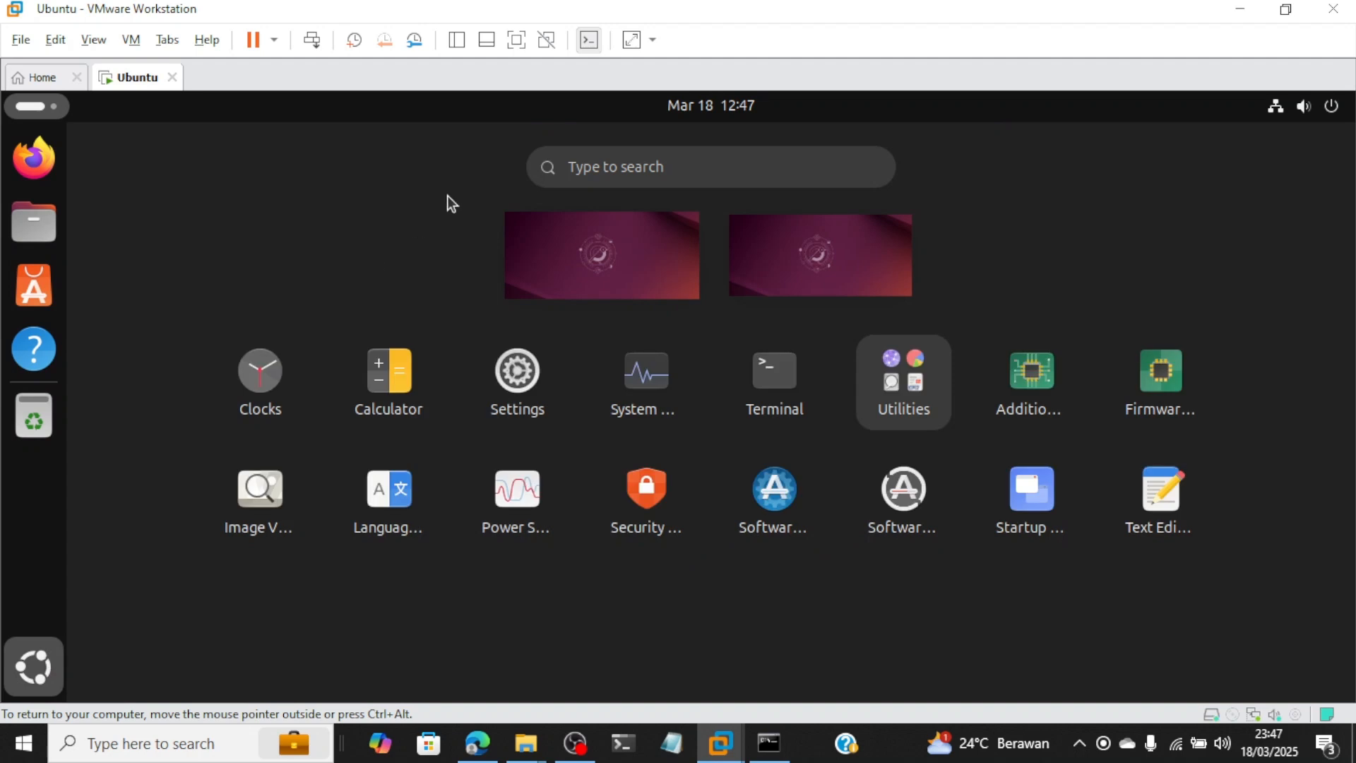
pyautogui.click(775, 357)
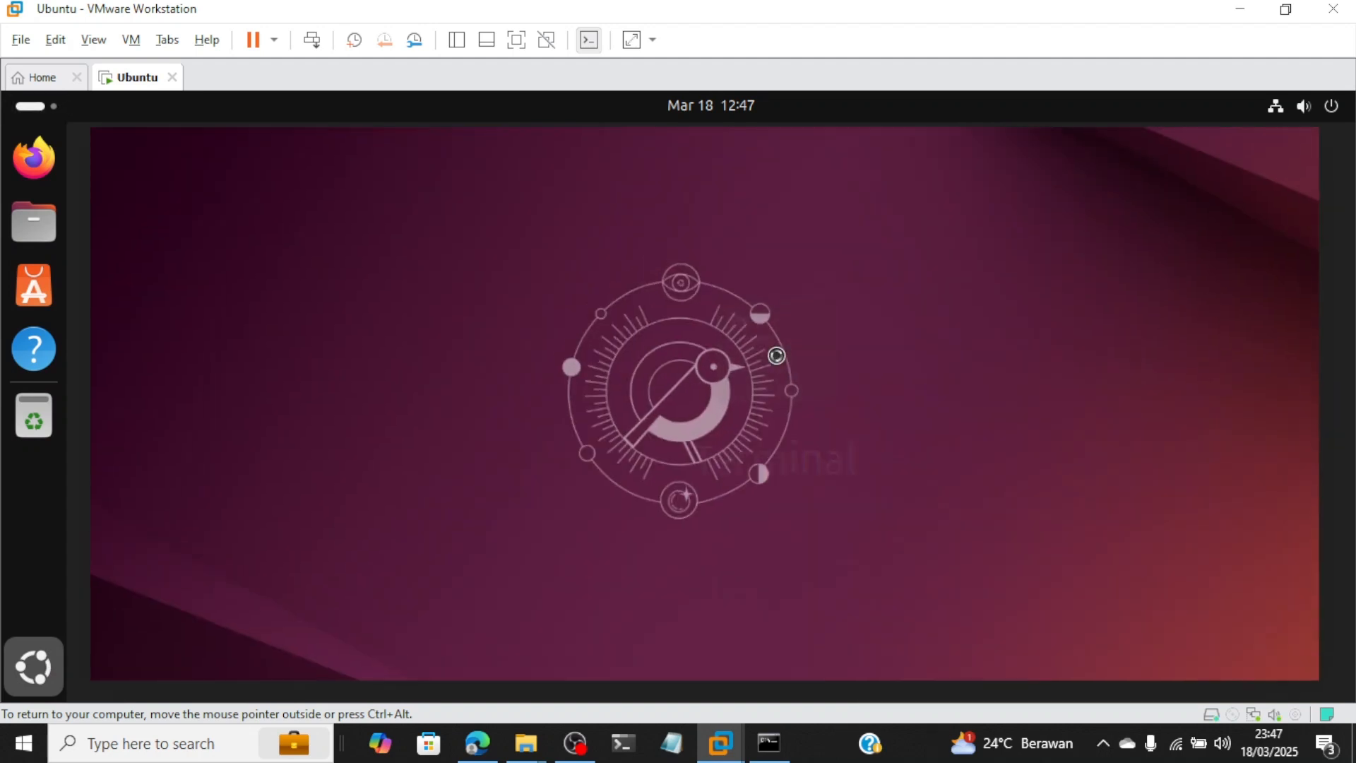
pyautogui.write('sudo su')
pyautogui.press('Return')
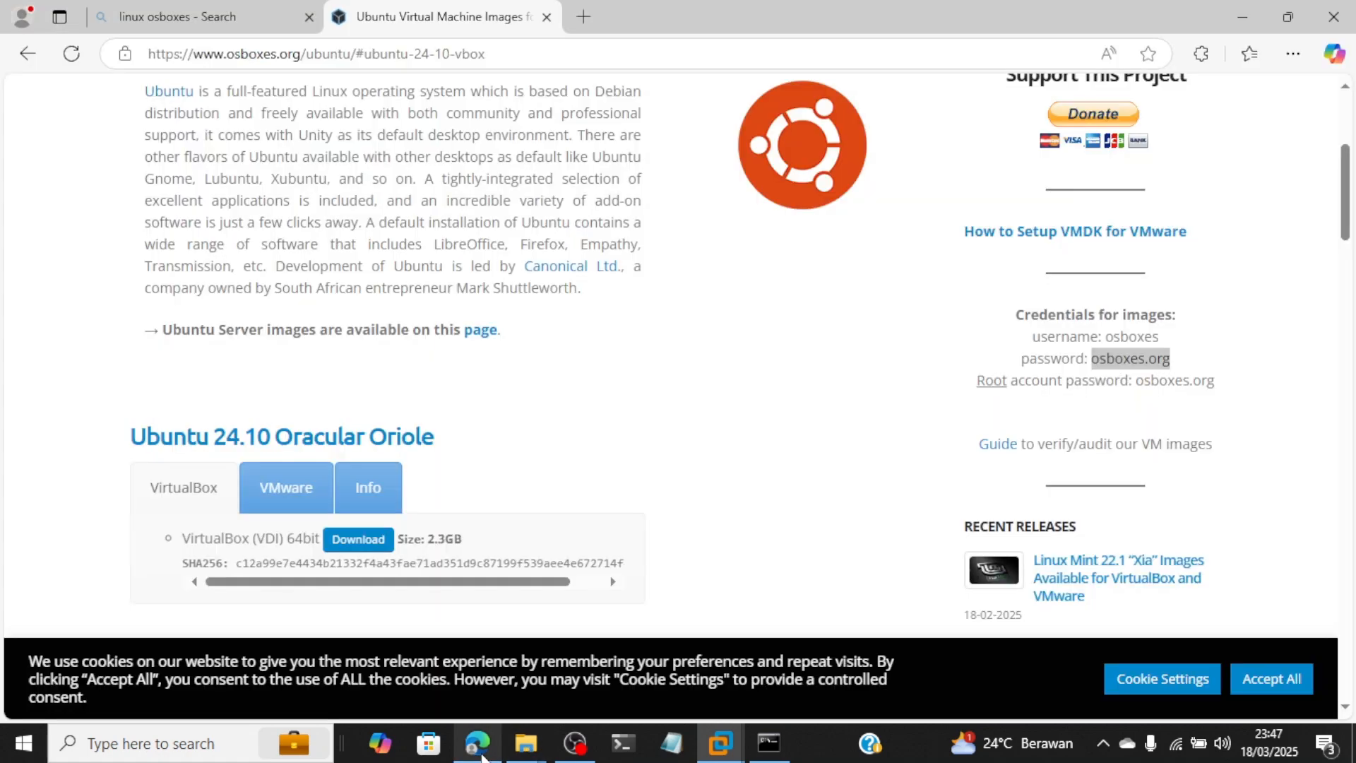
# Step: Look up the root account password on the OSBoxes page in the browser and enter it at the sudo password prompt in VMware Workstation
pyautogui.click(478, 743)
pyautogui.click(1139, 378)
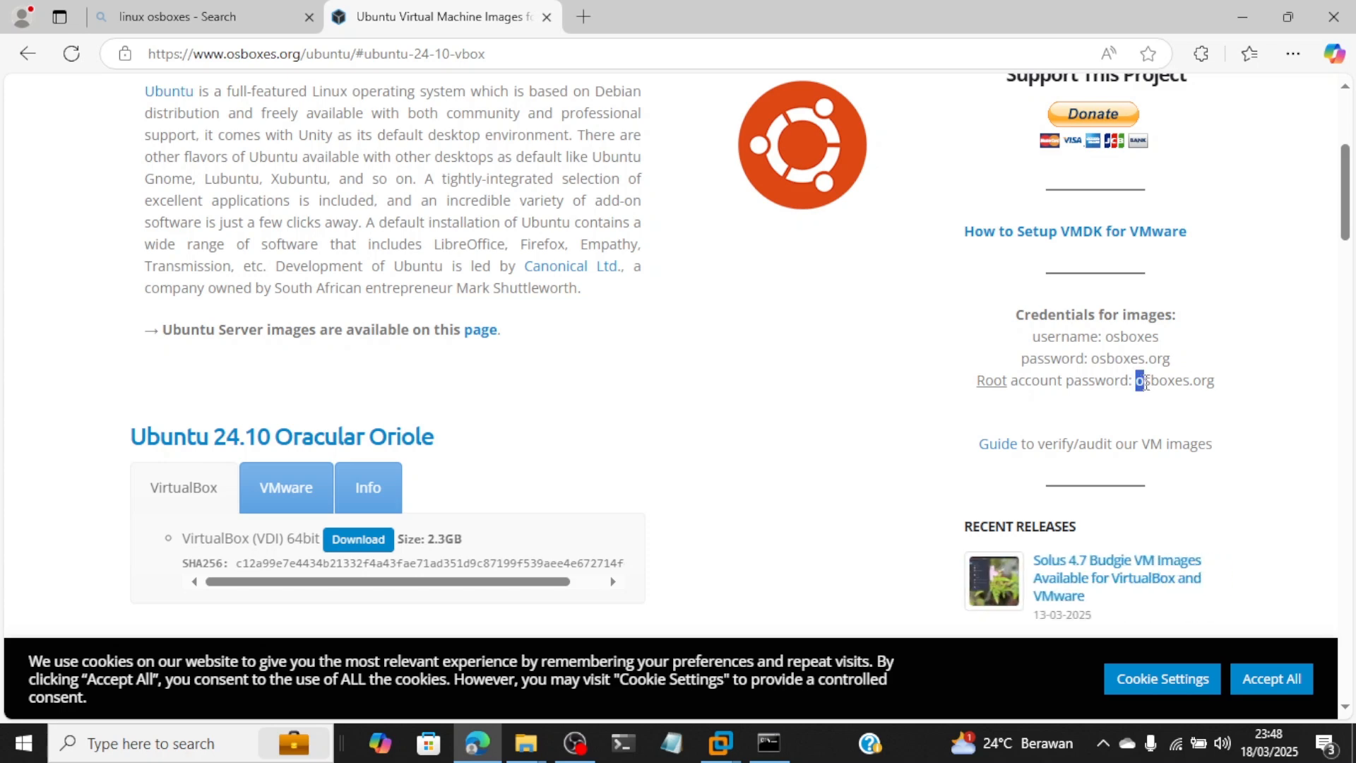
pyautogui.moveTo(1136, 380); pyautogui.dragTo(1229, 382)
pyautogui.hotkey('alt', 'Tab')
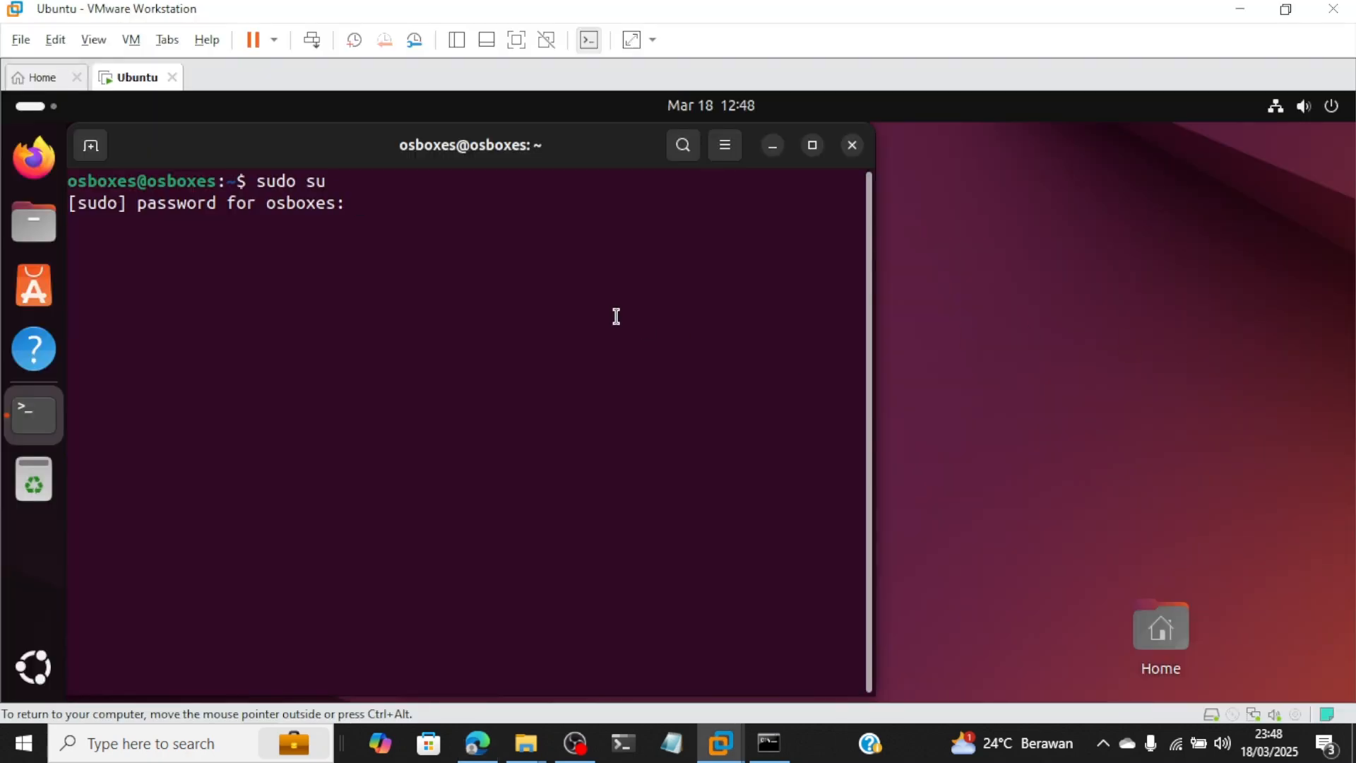
pyautogui.write('osboxes.org')
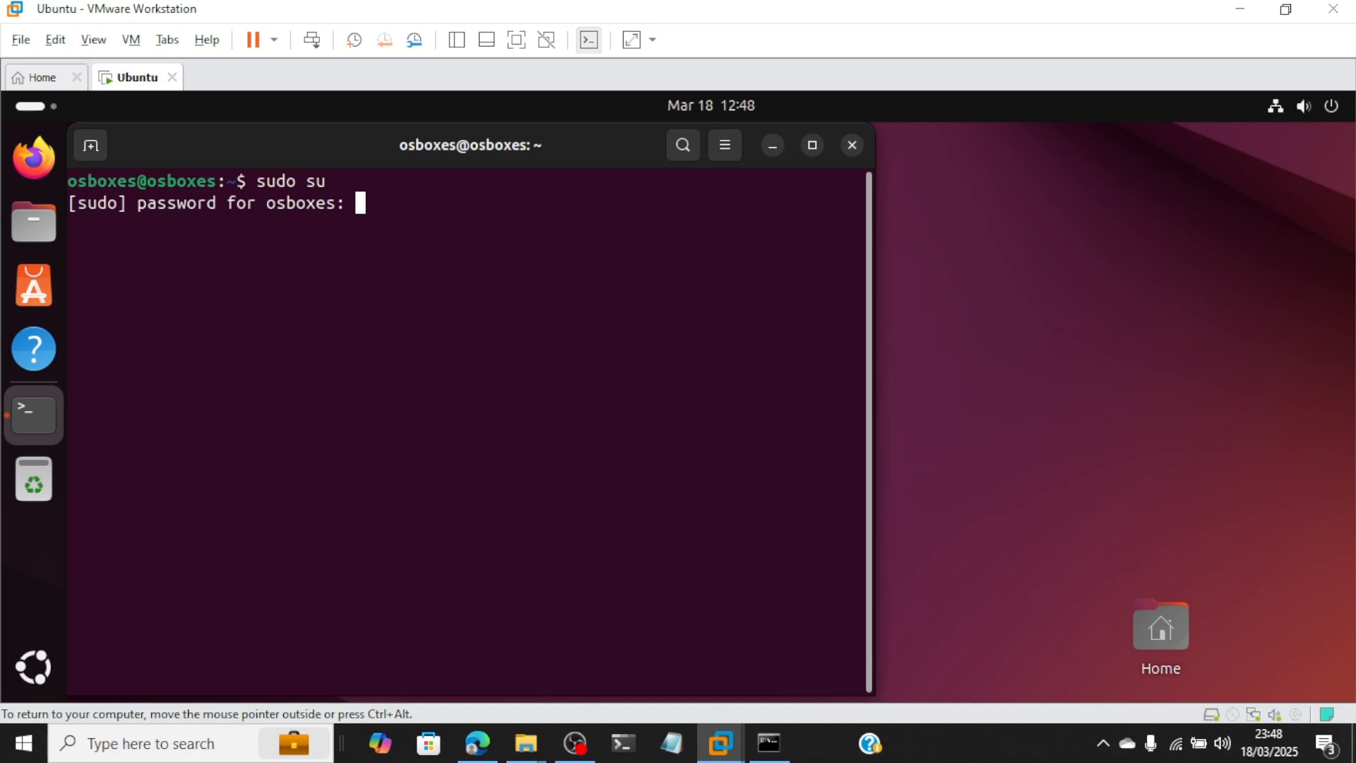
pyautogui.press('Return')
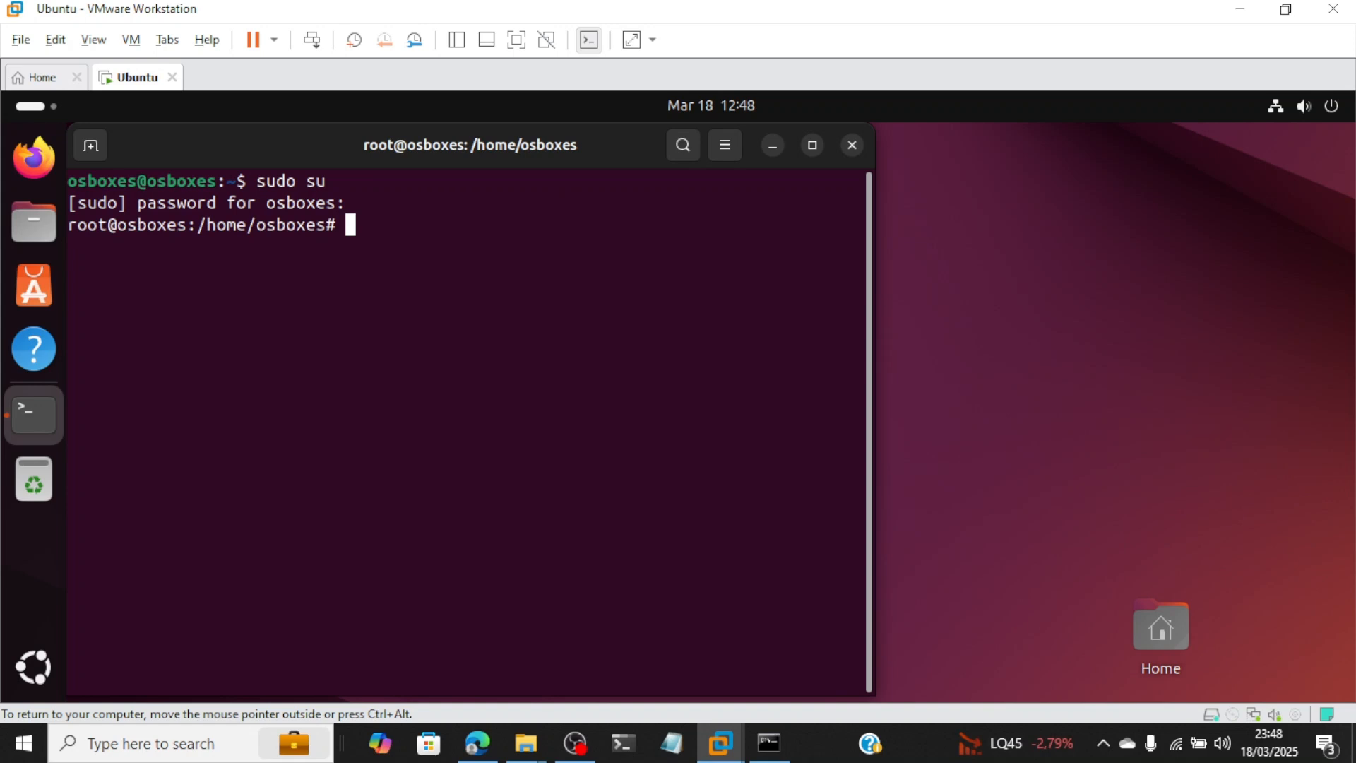
# Step: Run whoami in the terminal to check which user is active
pyautogui.write('whoami')
pyautogui.press('Return')
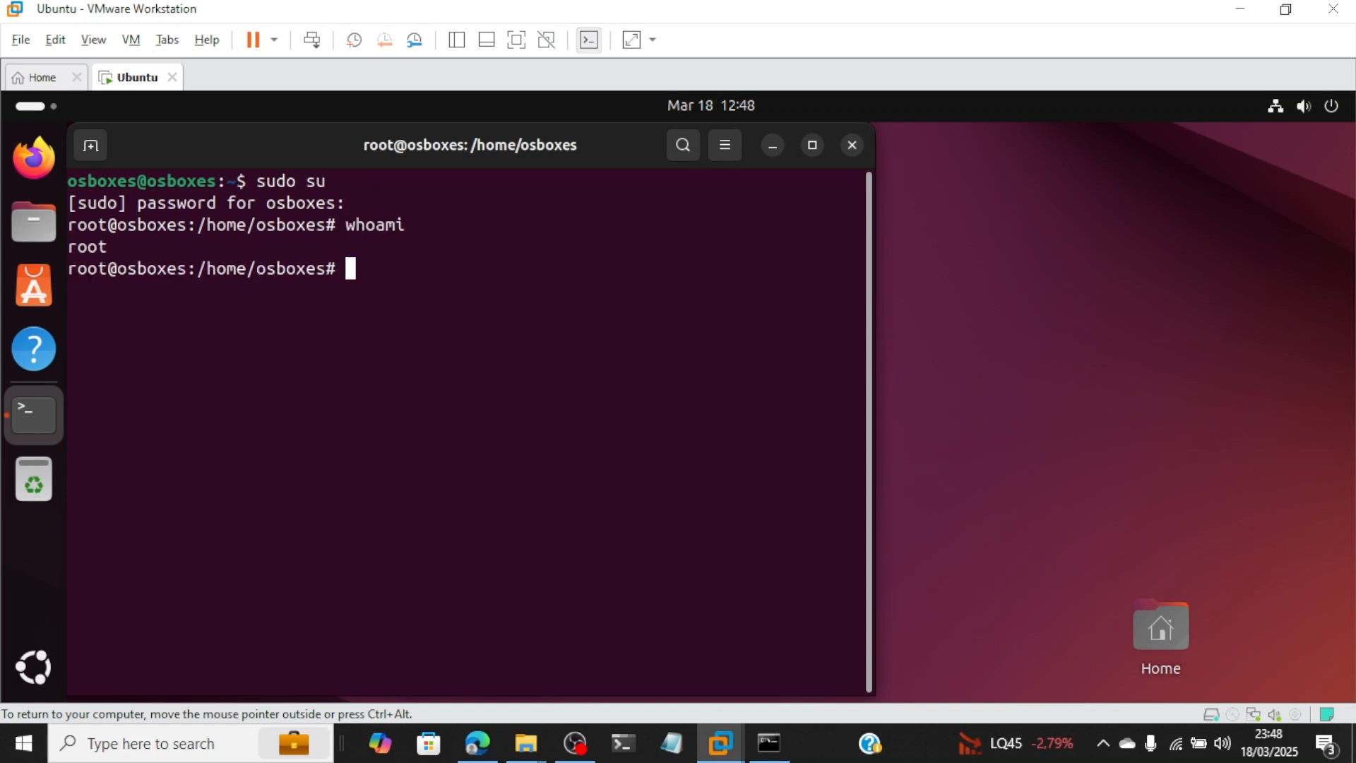
pyautogui.moveTo(203, 248); pyautogui.dragTo(66, 252)
pyautogui.click(345, 286)
pyautogui.click(374, 272)
# Step: Run date in the terminal and examine the system's date and time
pyautogui.write('date')
pyautogui.press('Return')
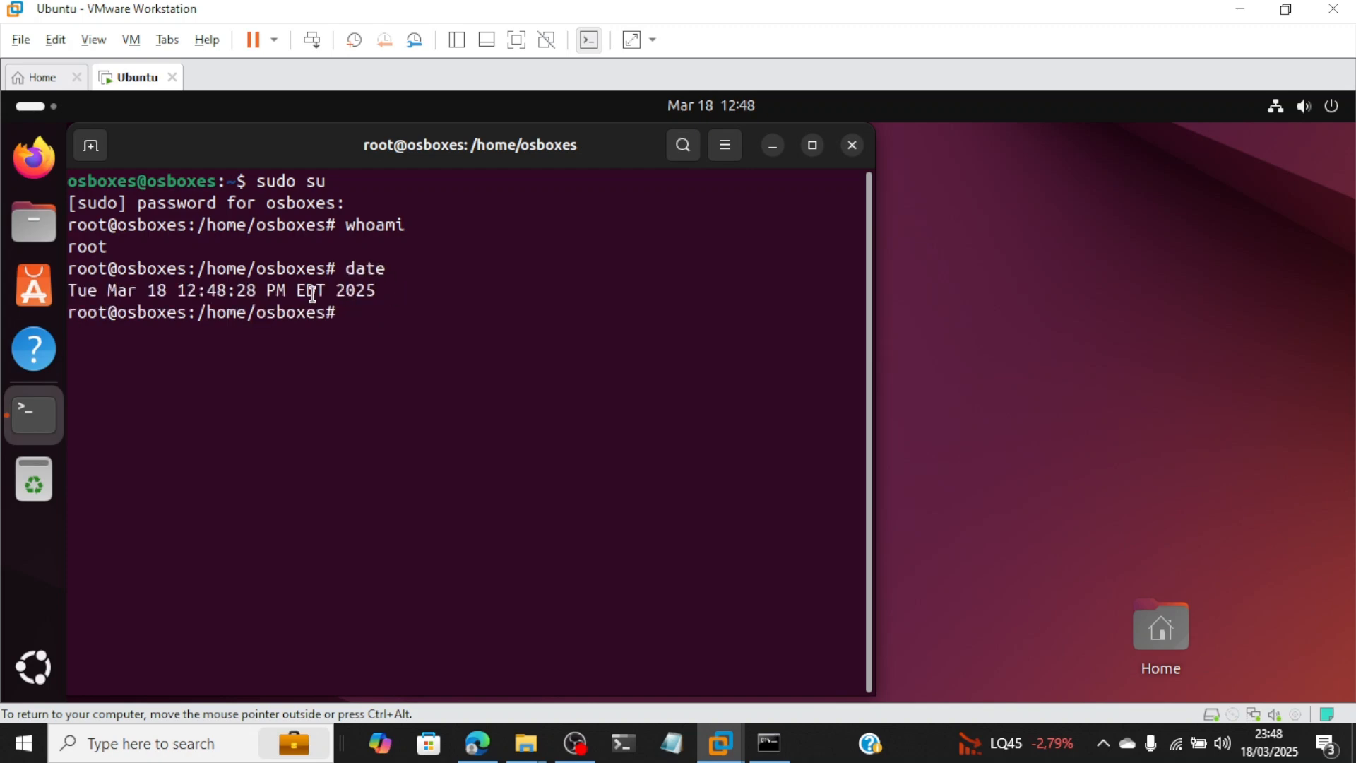
pyautogui.moveTo(406, 302); pyautogui.dragTo(378, 292)
pyautogui.click(195, 298)
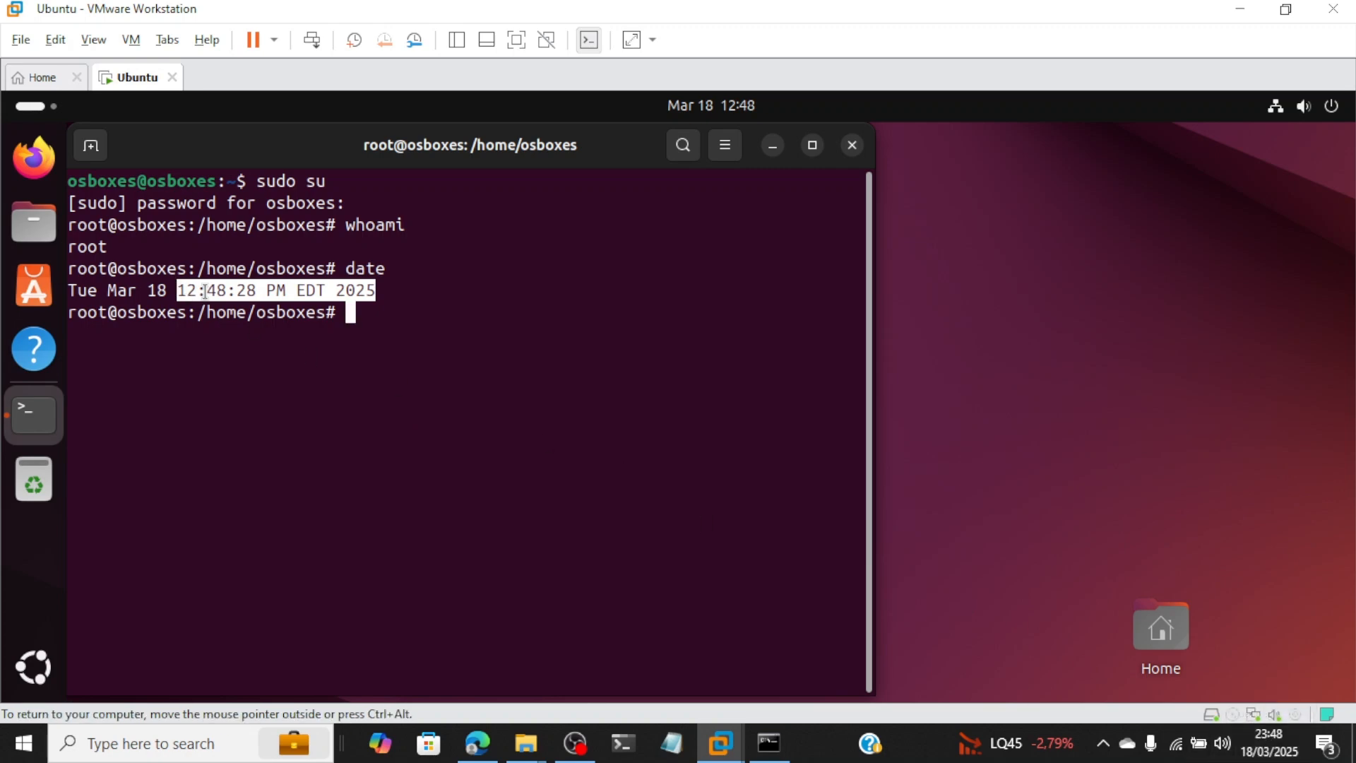
pyautogui.click(466, 361)
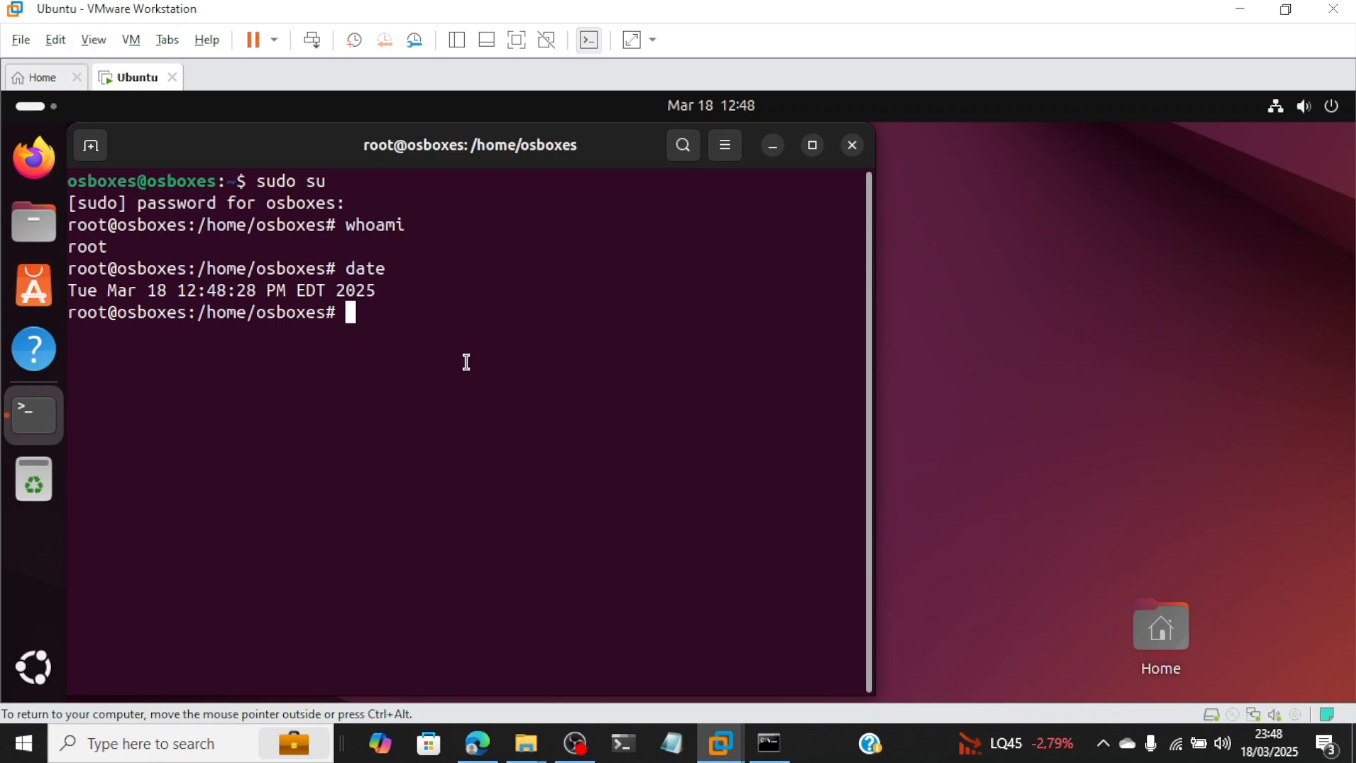